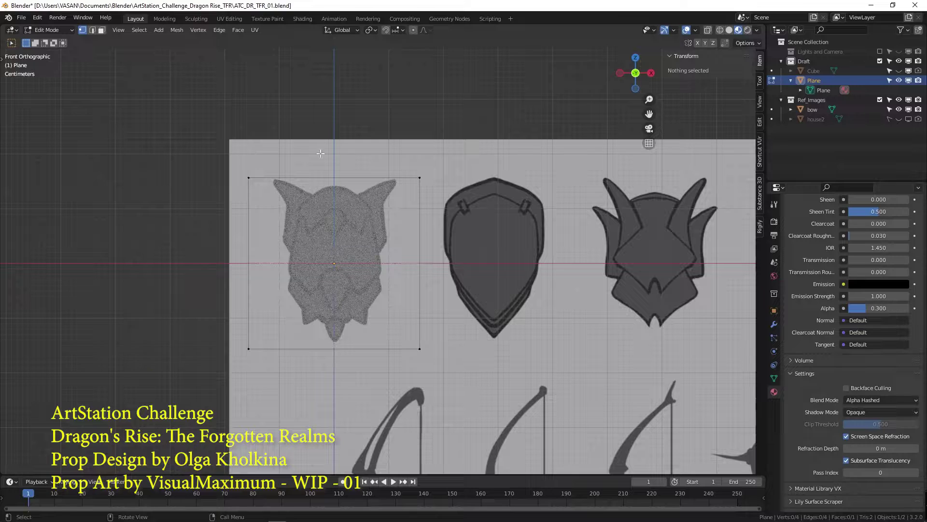
- Move the plane's right edge along the X axis to the vertical centre line of the horned reference design
drag(321, 154, 424, 363)
key(g)
key(x)
click(341, 361)
click(249, 178)
key(g)
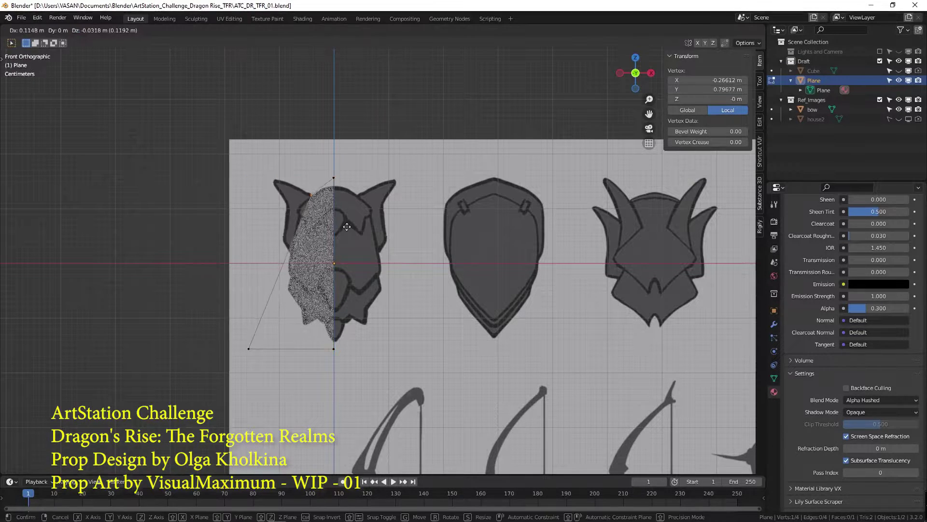
click(311, 195)
click(334, 178)
key(g)
click(334, 184)
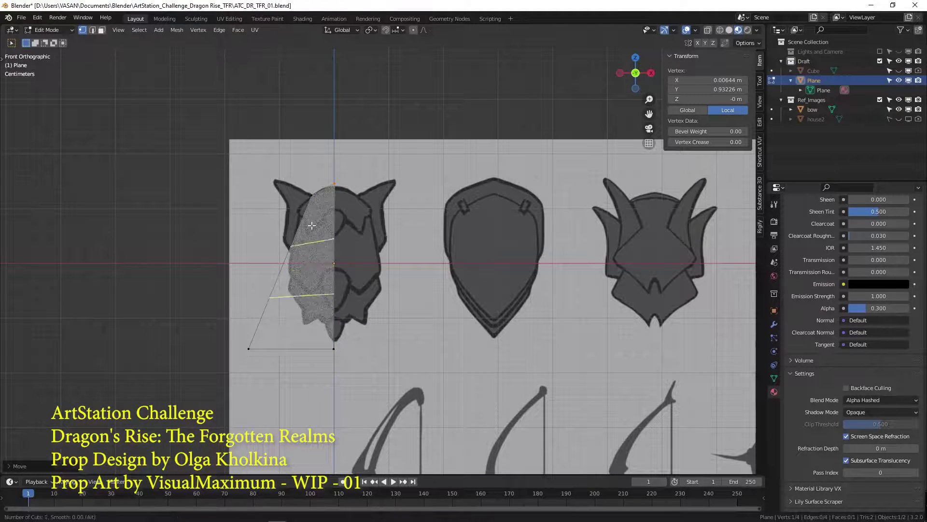
scroll(312, 226, up, 4)
click(312, 225)
right_click(312, 225)
click(295, 220)
key(g)
click(266, 188)
click(300, 243)
key(g)
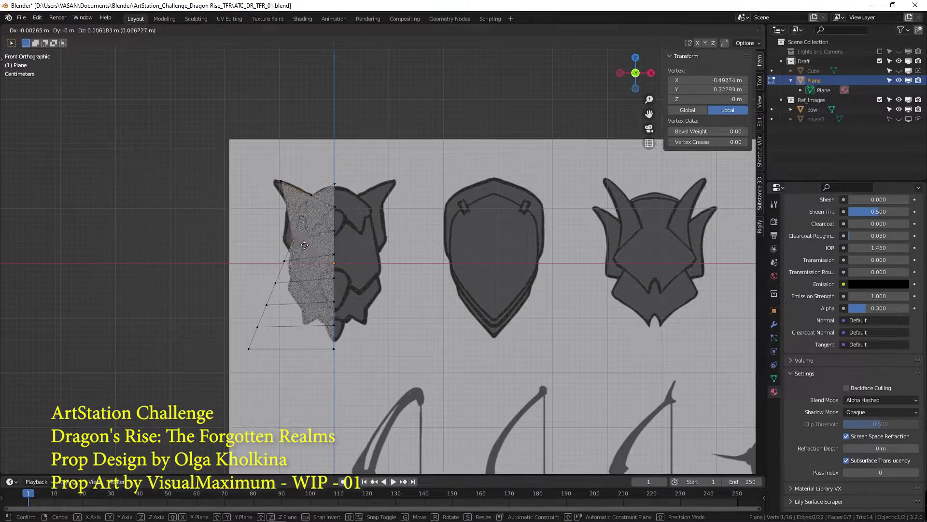
click(349, 254)
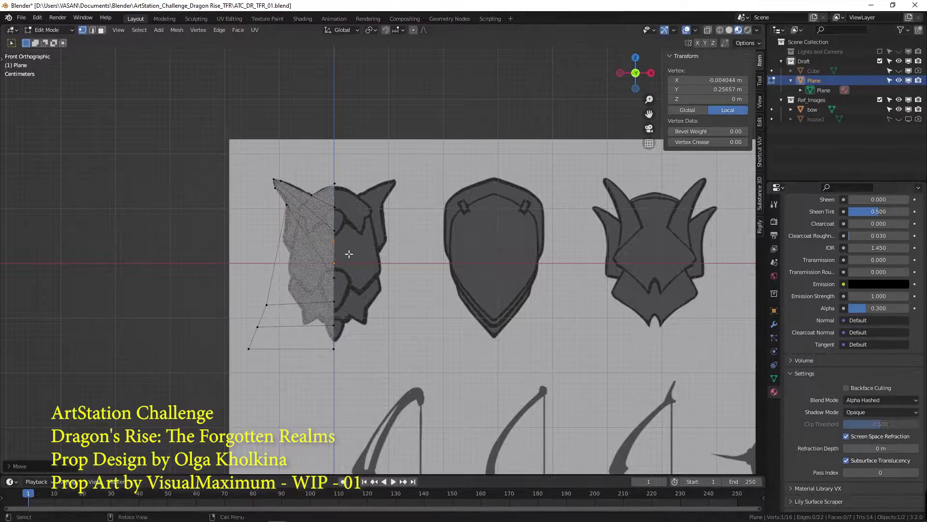
click(271, 307)
key(g)
click(288, 242)
click(260, 329)
key(g)
click(292, 254)
click(251, 351)
key(g)
click(291, 280)
key(e)
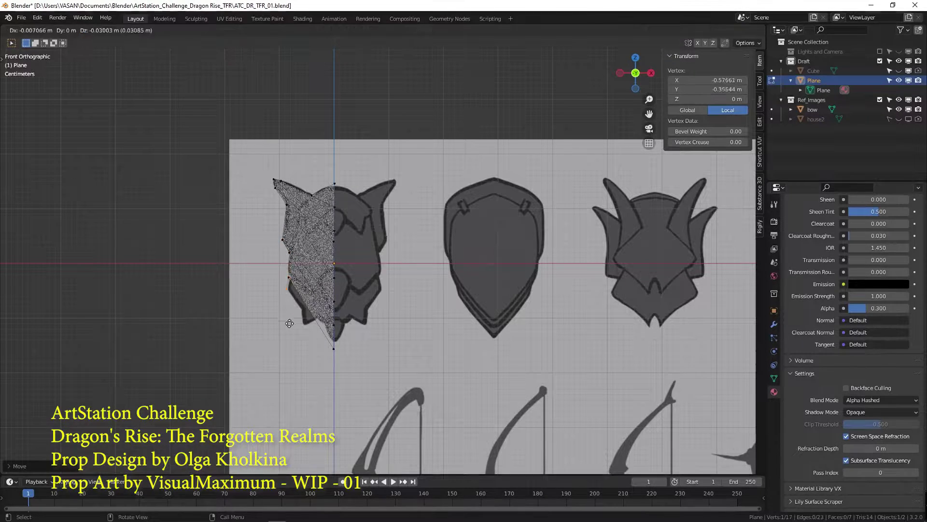
right_click(299, 324)
key(ctrl+z)
key(ctrl+z)
key(ctrl+z)
key(ctrl+z)
key(ctrl+z)
key(ctrl+z)
key(ctrl+z)
key(ctrl+z)
key(ctrl+z)
key(ctrl+z)
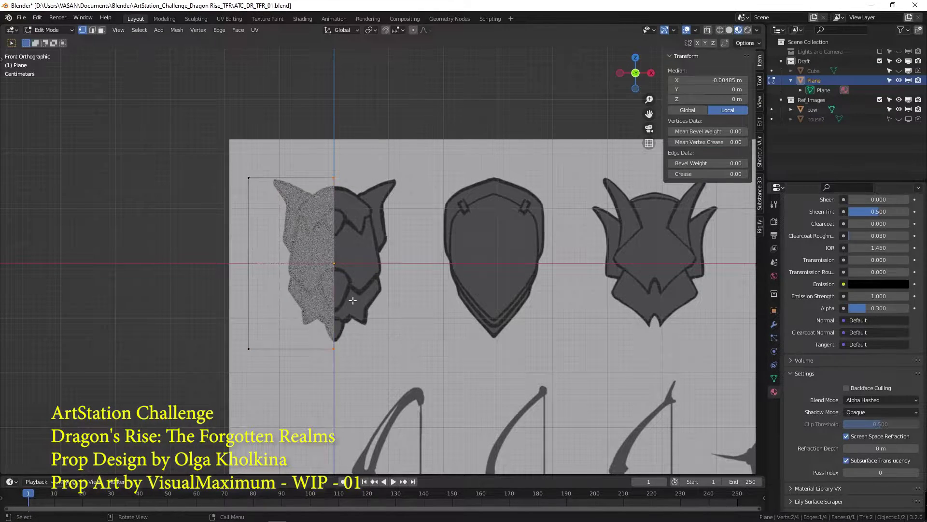
- Add three horizontal loop cuts across the half plane at and just above its middle
click(333, 249)
click(335, 275)
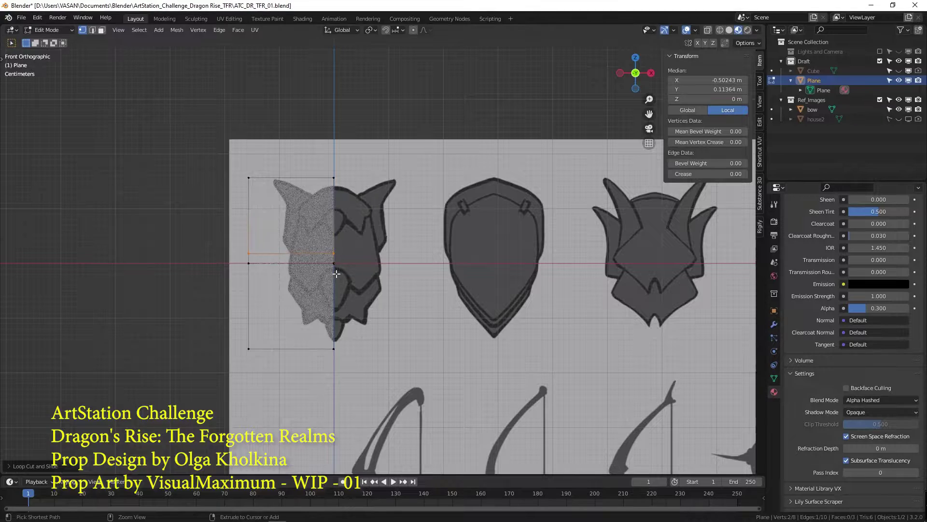
key(ctrl+r)
click(336, 237)
click(337, 260)
- Add more horizontal loop cuts across the upper and lower parts of the half plane, following the reference outline's corners
key(ctrl+r)
click(339, 223)
key(g)
key(g)
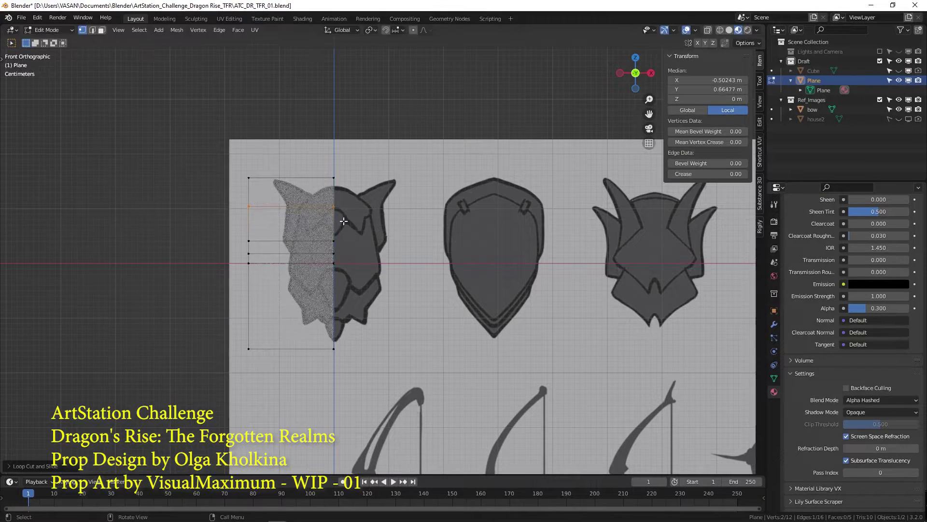
click(347, 183)
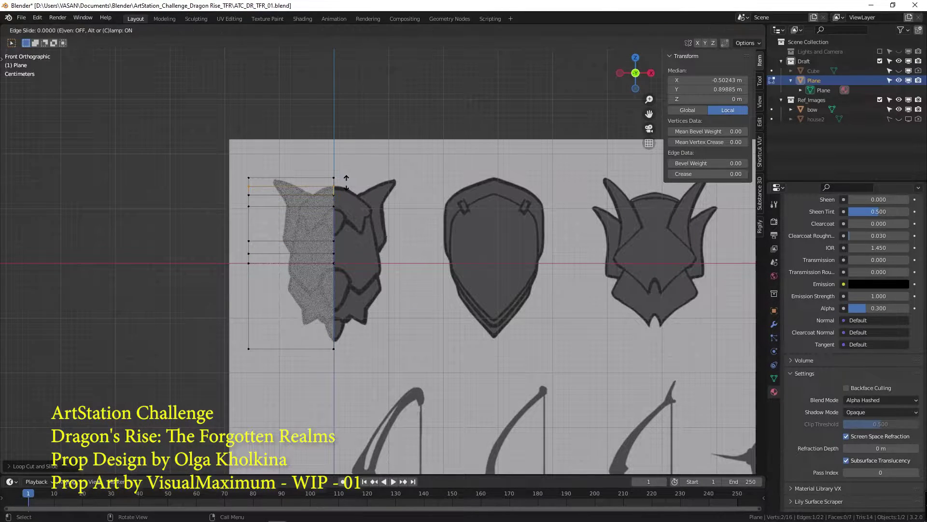
click(345, 318)
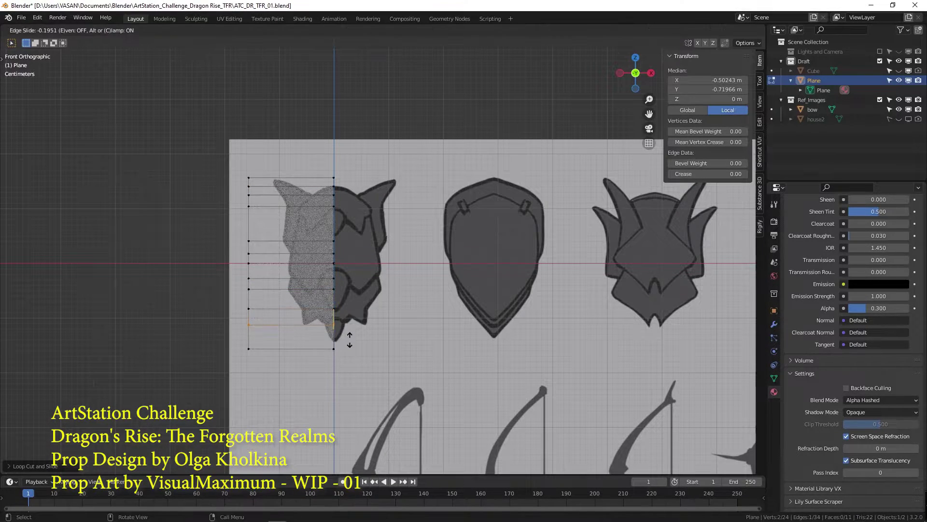
- Add two vertical loop cuts to the half plane close to the centre line
click(317, 348)
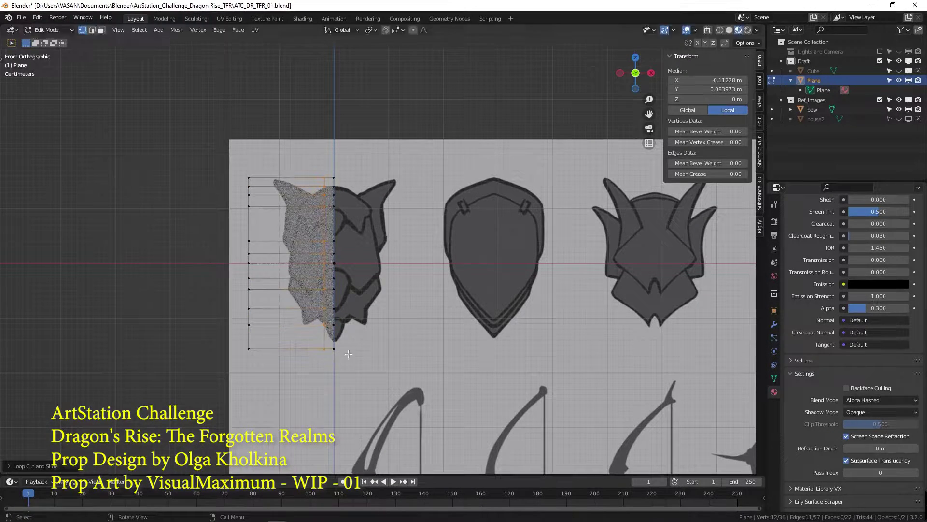
key(ctrl+r)
click(344, 353)
click(338, 356)
- Move the two uppermost left-edge vertices onto the tip of the reference design's left horn
scroll(299, 203, up, 3)
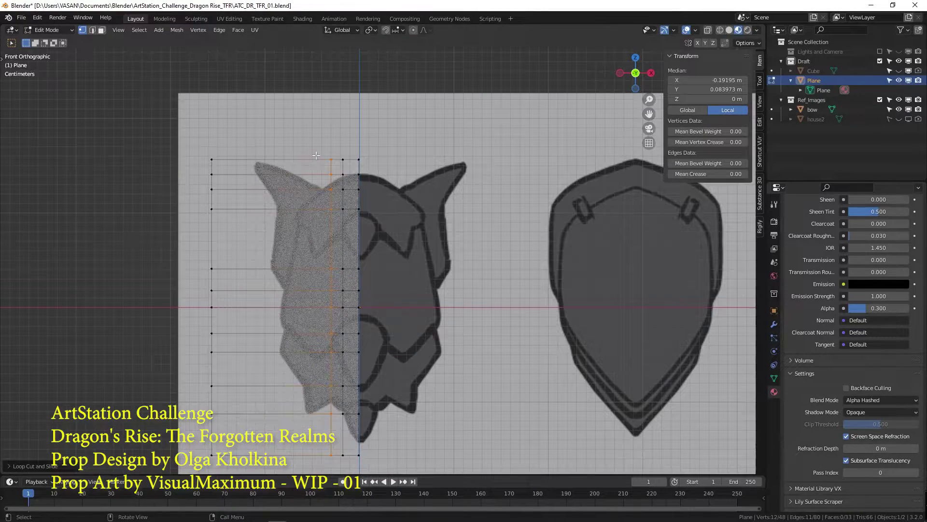
drag(196, 139, 229, 181)
key(g)
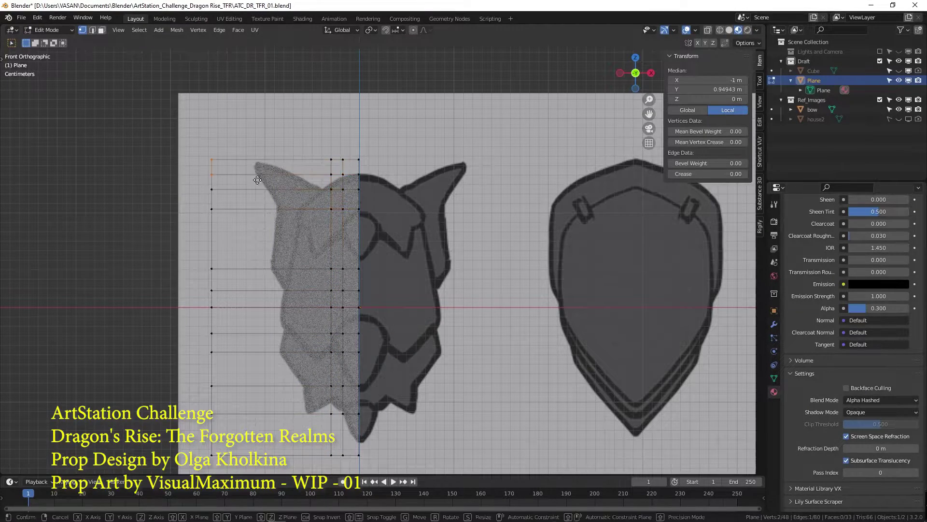
click(270, 179)
click(255, 158)
key(g)
click(255, 162)
- Move the upper inner vertices down toward the notch beside the horn, and shift the outer ones beneath the horn
drag(313, 146, 352, 220)
key(g)
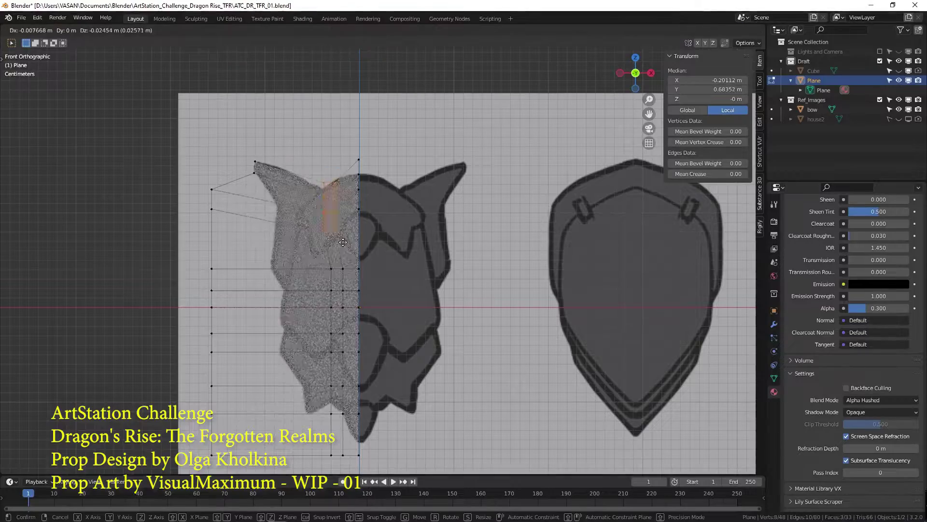
click(341, 247)
drag(312, 196, 326, 247)
key(g)
key(x)
click(285, 242)
key(g)
key(z)
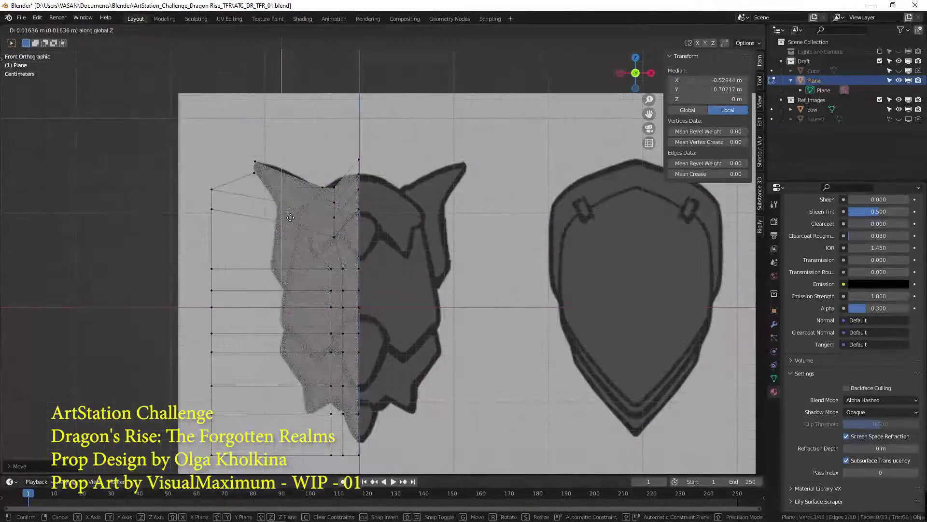
click(286, 226)
- Place the top inner vertices on the horn's upper edge and in the notch where the horn meets the head
drag(315, 179, 340, 195)
key(g)
click(292, 179)
key(g)
click(328, 195)
- Adjust the lower inner vertex column along X and shift the vertices beneath the horn toward the centre
drag(317, 256, 336, 483)
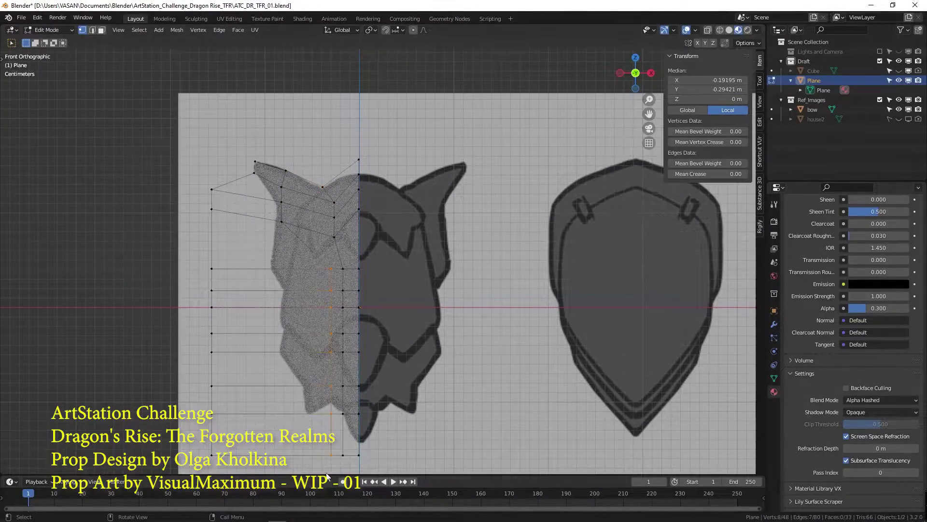
key(g)
key(x)
click(326, 468)
drag(272, 179, 289, 237)
key(g)
key(x)
click(295, 242)
- Move the upper left-edge vertices onto the horn's lower edge and the side outline of the design
drag(200, 179, 231, 236)
key(g)
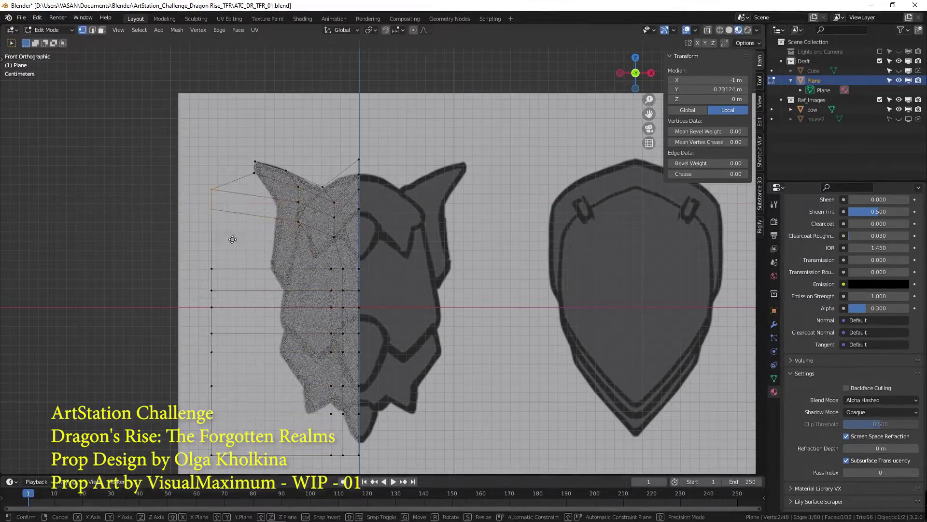
click(296, 253)
drag(264, 194, 285, 212)
key(g)
click(286, 213)
key(g)
click(281, 276)
- Fit the remaining left-edge vertices and the bottom row of the mesh to the lower outline of the design
drag(199, 260, 222, 298)
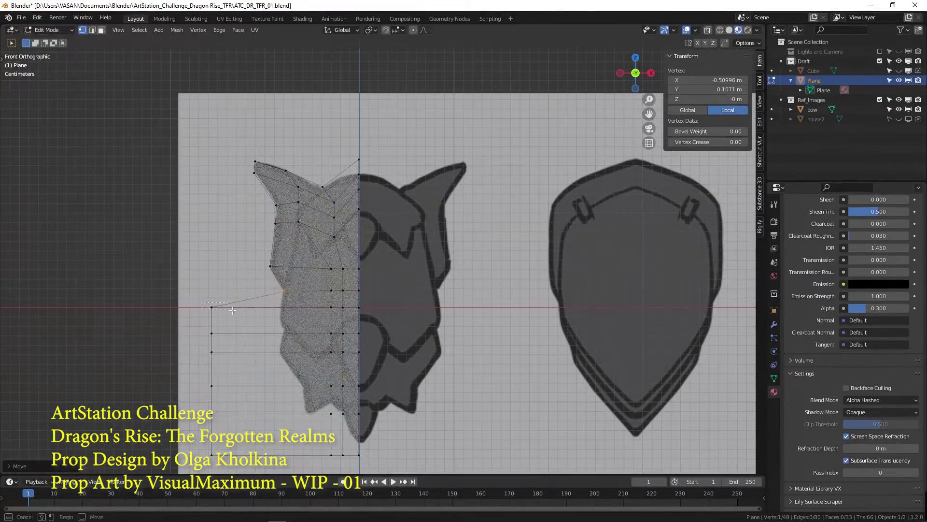
key(g)
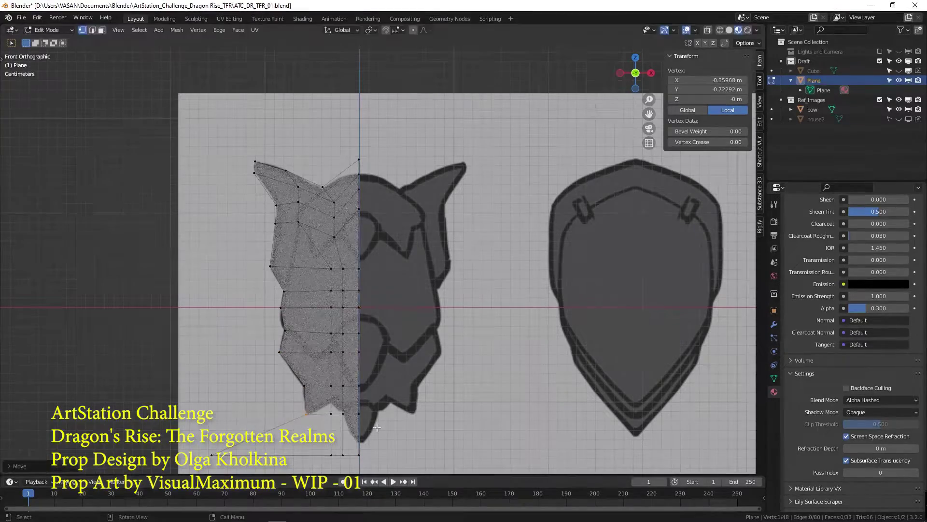
drag(371, 396, 371, 396)
key(g)
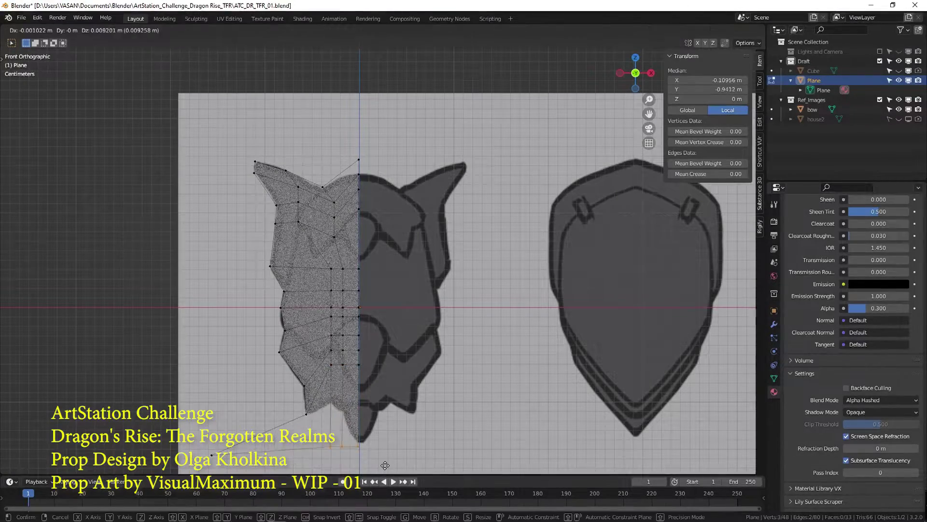
click(377, 459)
click(370, 415)
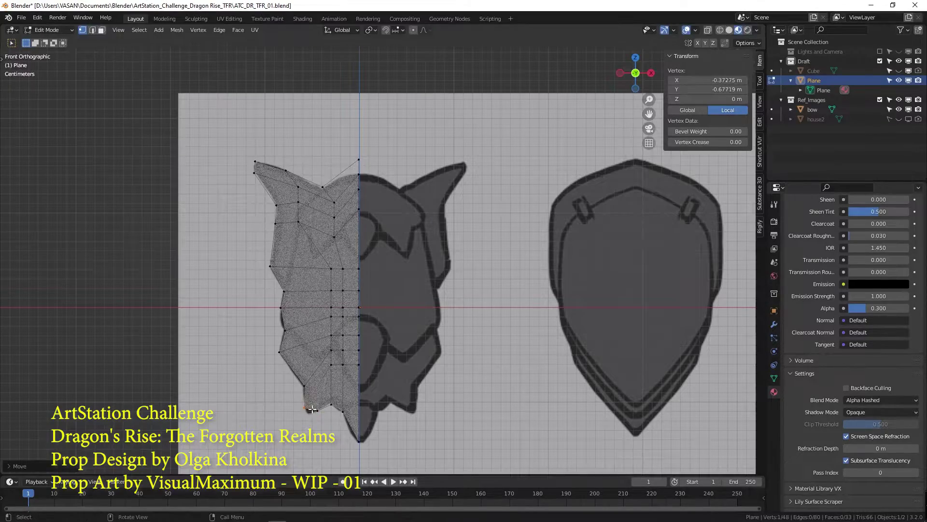
- Reposition the upper centre-line vertices along the Z axis to fit the top of the head outline
drag(374, 227, 376, 228)
key(g)
key(z)
click(378, 220)
drag(348, 182, 375, 232)
key(g)
key(z)
click(375, 241)
- Move the outer column of inner vertices outward, one by one, to even out the face widths down the half mesh
drag(290, 211, 306, 237)
key(g)
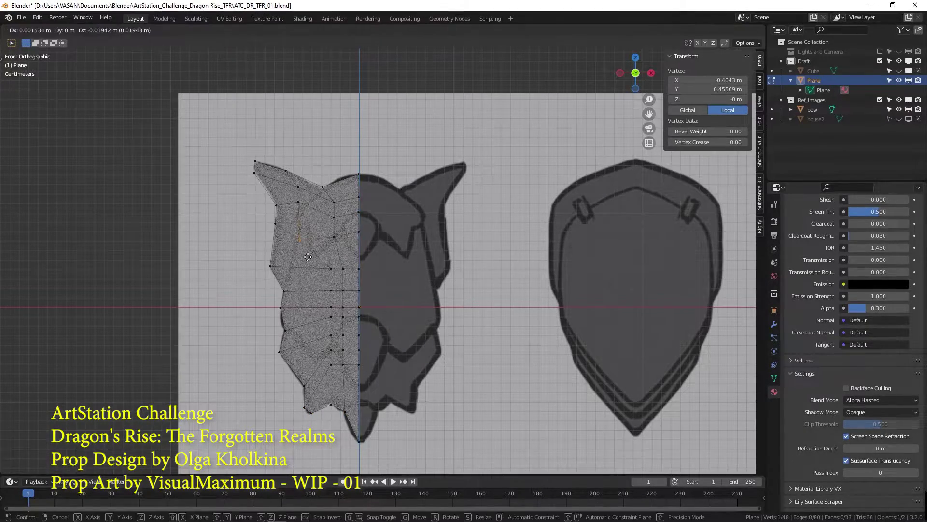
drag(318, 284, 338, 297)
key(g)
click(314, 296)
drag(319, 299, 335, 320)
key(g)
click(312, 367)
key(g)
click(319, 388)
- Reposition the lower inner vertices, and shift the column nearest the centre line along the X axis
drag(321, 357, 353, 384)
key(g)
click(322, 369)
key(g)
click(351, 379)
key(g)
key(g)
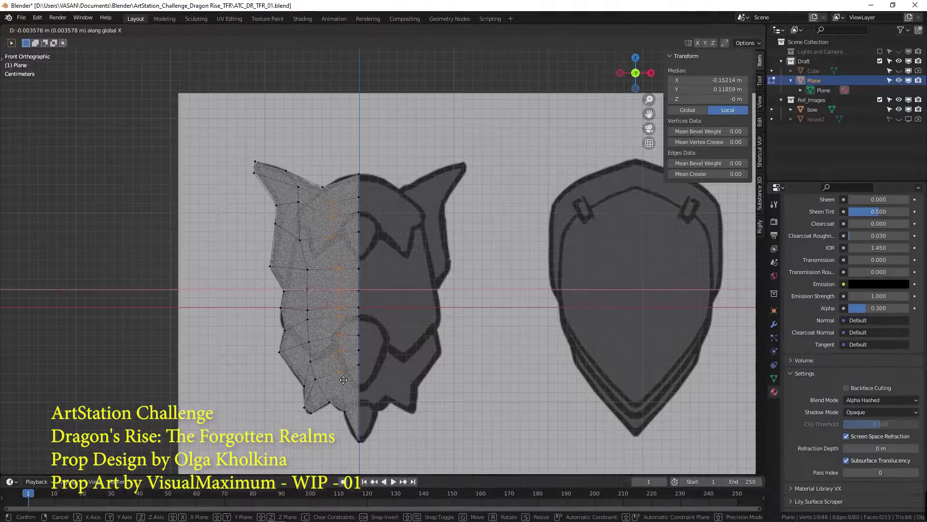
click(360, 393)
- Add a vertical loop cut between the inner columns and fit the top and bottom vertices to the design's outline
click(354, 288)
drag(333, 170, 331, 196)
key(g)
click(353, 185)
key(g)
key(g)
mouse_move(343, 417)
mouse_down()
mouse_move(357, 434)
mouse_move(348, 418)
mouse_up()
key(g)
click(348, 419)
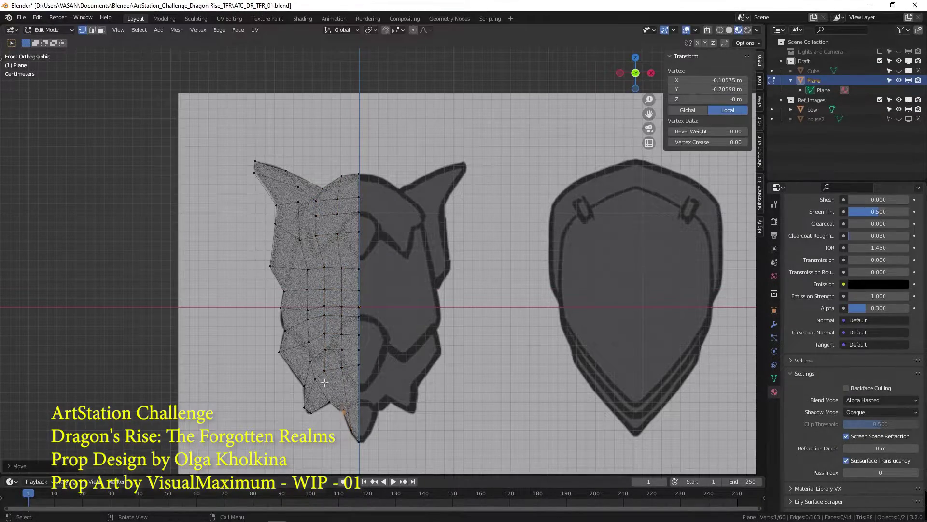
- Reposition the rows of inner vertices below the middle of the half mesh to follow the drawn plate shapes
drag(319, 363, 353, 378)
key(g)
click(359, 378)
drag(301, 312, 349, 328)
key(g)
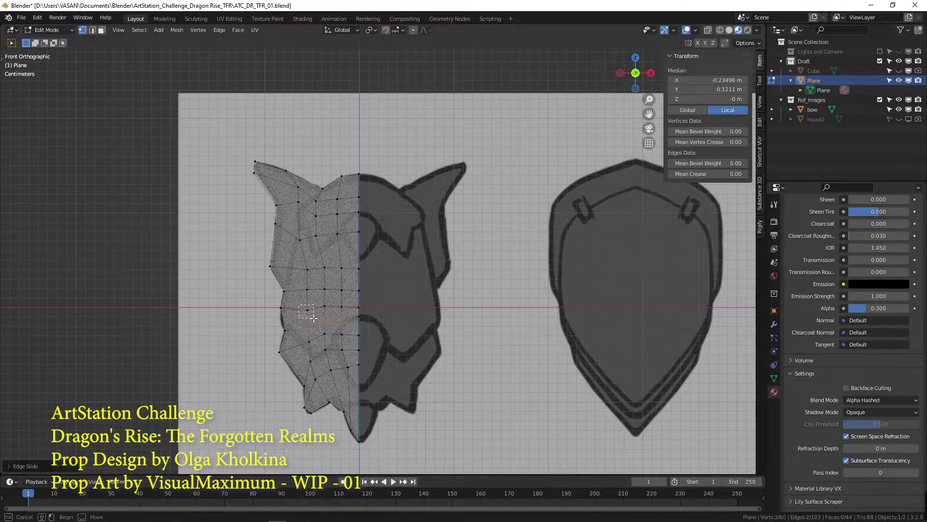
key(g)
drag(301, 303, 364, 331)
key(g)
click(364, 338)
- Add a horizontal loop cut just below the middle of the mesh and move its outer vertex onto the side outline
key(ctrl+r)
click(364, 322)
click(364, 322)
drag(276, 312, 290, 326)
key(g)
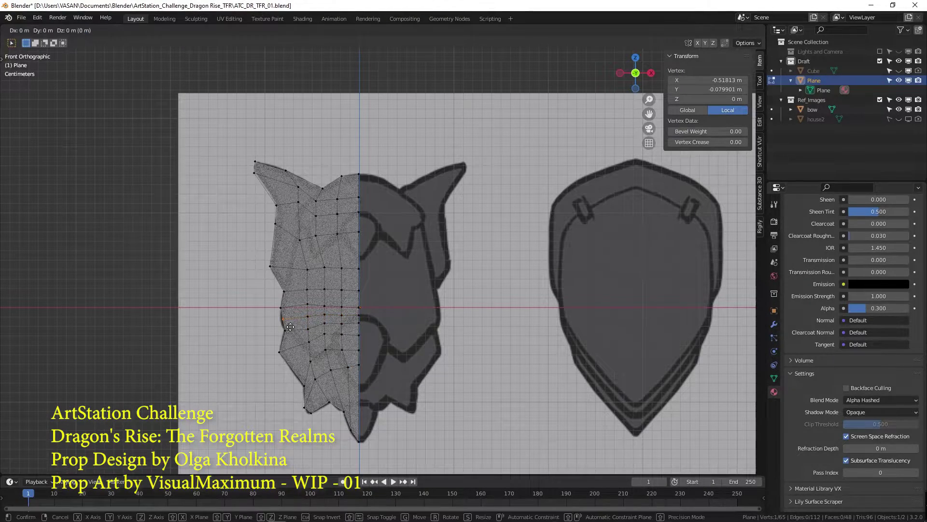
click(288, 326)
- Refine the vertices at the horn tip to match the reference outline
drag(248, 167, 263, 182)
key(g)
click(265, 181)
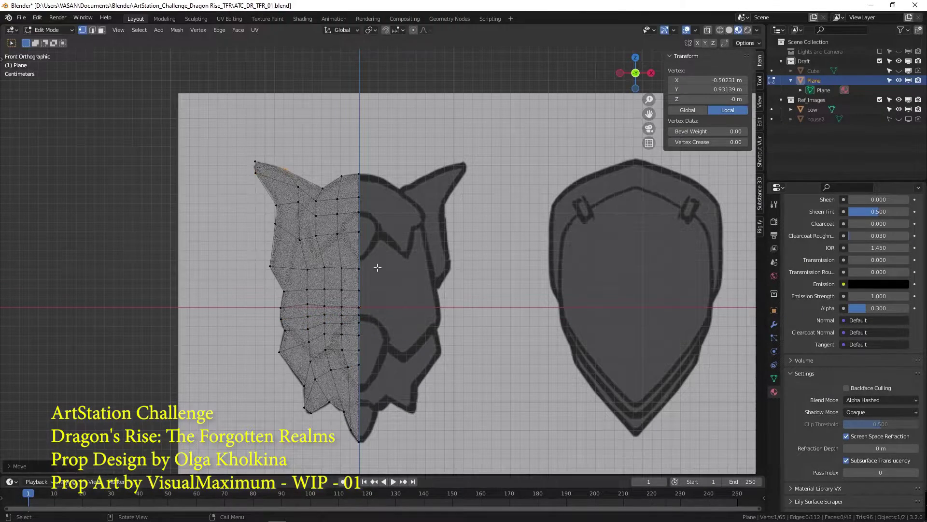
- Set the plane material's alpha to 1.000 and return to editing the plane's mesh
key(Tab)
key(alt+z)
drag(858, 297, 898, 297)
middle_drag(348, 300, 372, 301)
scroll(372, 300, down, 4)
key(Tab)
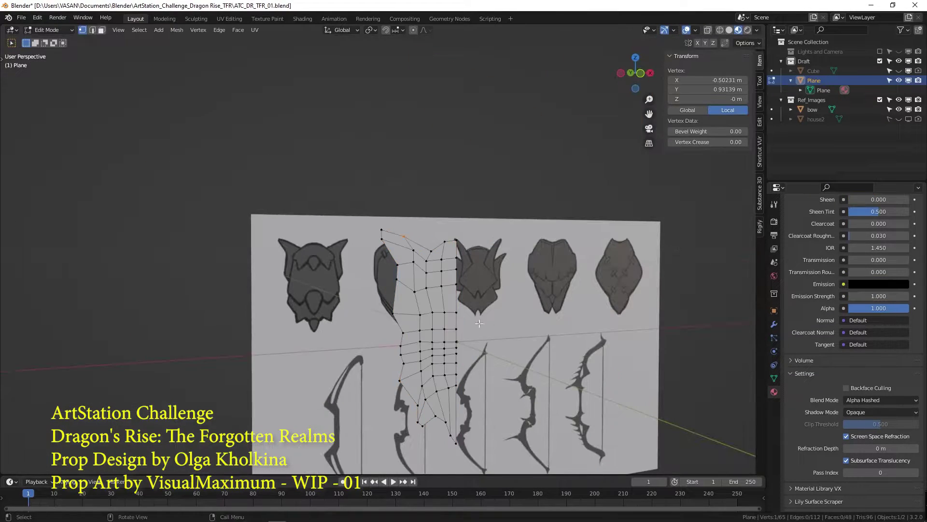
- Align the vertices along the half mesh's inner edge into a straight vertical line
key(KP_1)
scroll(373, 318, up, 6)
drag(351, 166, 405, 428)
key(g)
key(y)
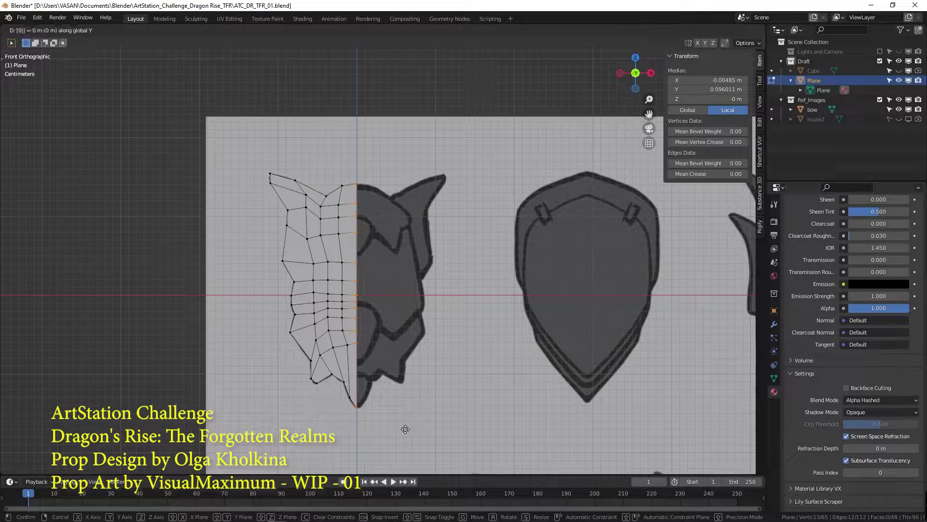
key(Return)
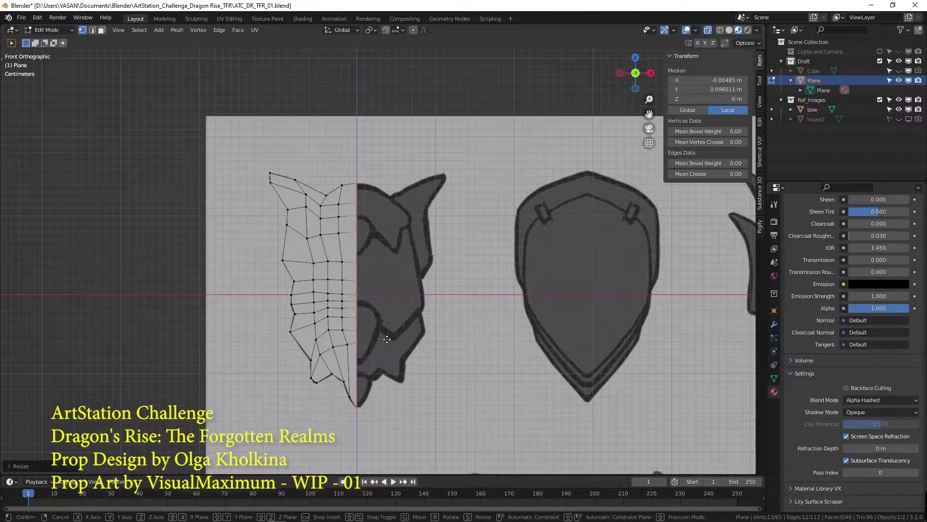
- Move the half mesh's inner-edge vertices along X onto the drawing's vertical centre line
key(g)
key(x)
key(Return)
key(g)
key(x)
click(385, 337)
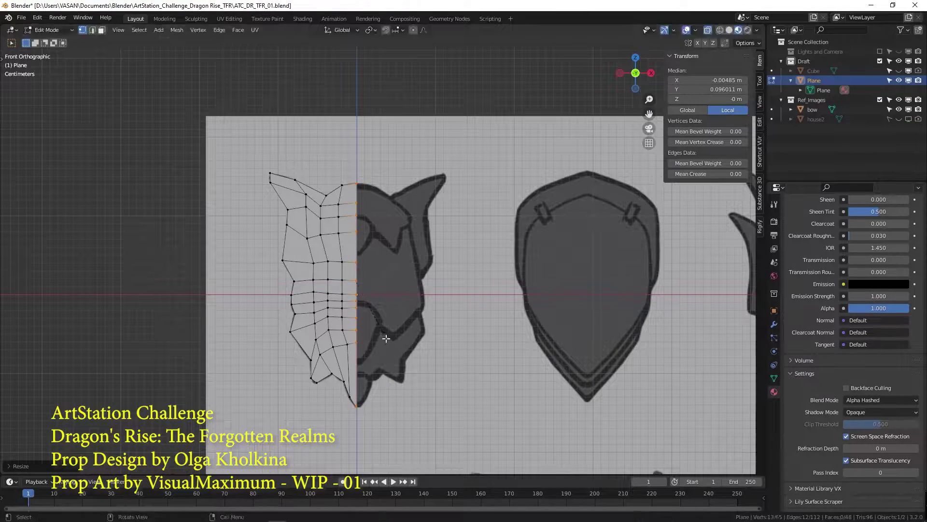
key(g)
key(x)
click(384, 337)
scroll(383, 325, up, 3)
key(g)
key(x)
click(377, 316)
scroll(368, 290, down, 3)
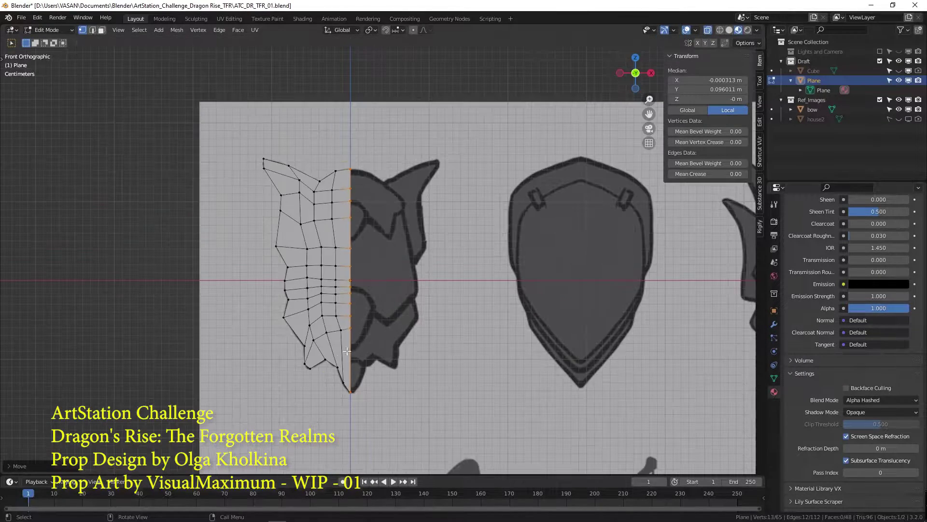
- Adjust the vertex beside the bottom tip and select the outer vertex on the lower side outline
key(alt+a)
click(337, 368)
key(g)
click(333, 368)
key(alt+a)
click(304, 346)
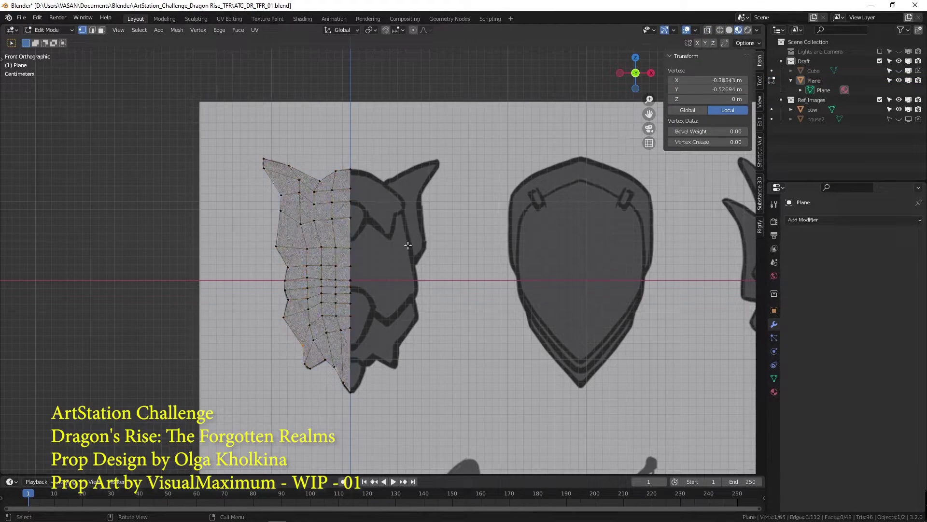
- Select the entire half mesh and open the mesh extrude options
key(a)
click(176, 30)
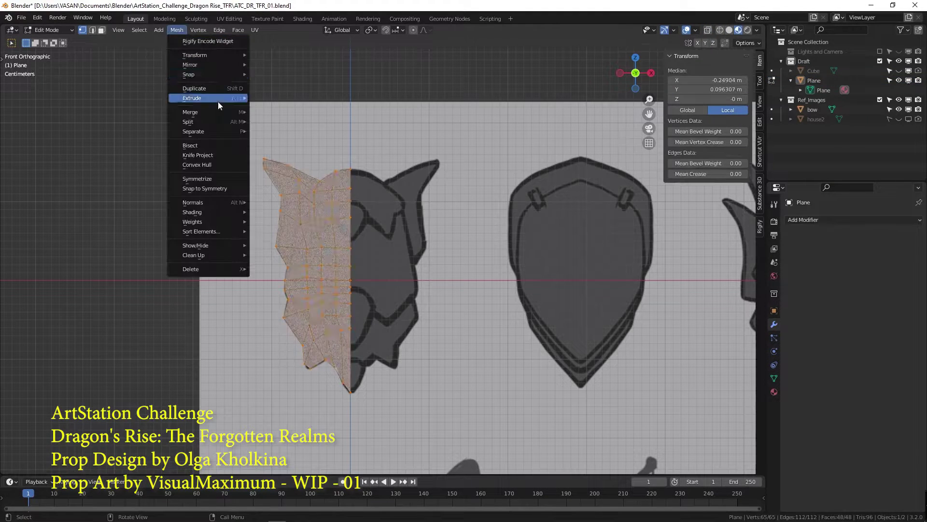
click(218, 101)
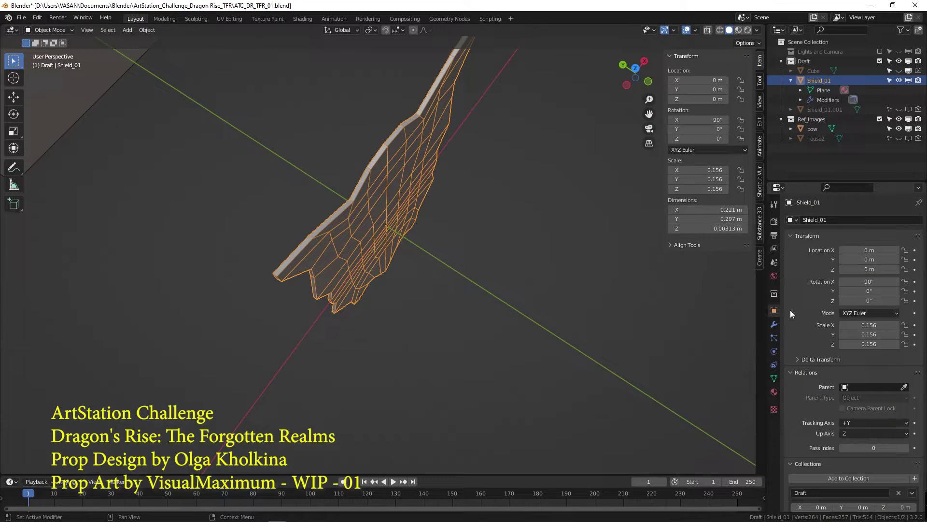
- Give Shield_01 a Simple Deform modifier set to Bend on the Z axis with Cube as origin, and save the file
click(774, 324)
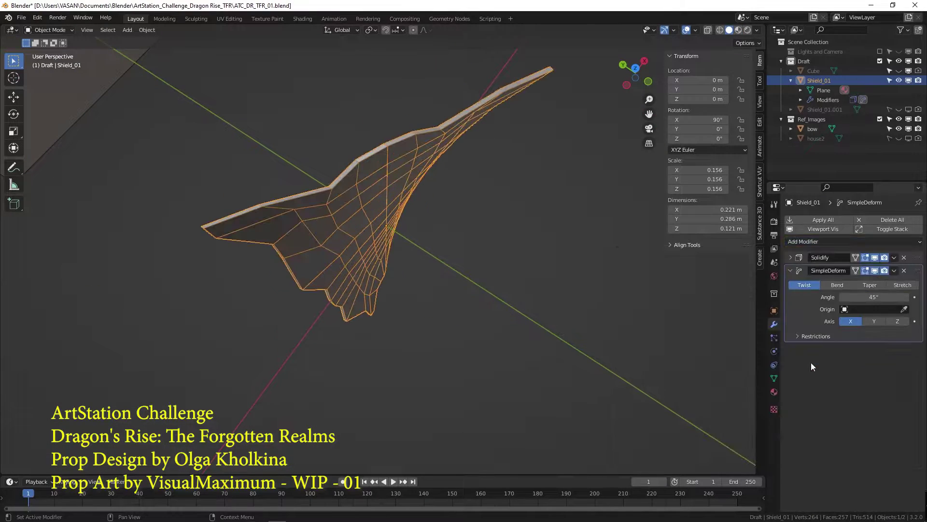
click(898, 321)
middle_drag(434, 300, 522, 336)
click(844, 289)
click(877, 310)
click(859, 343)
key(ctrl+s)
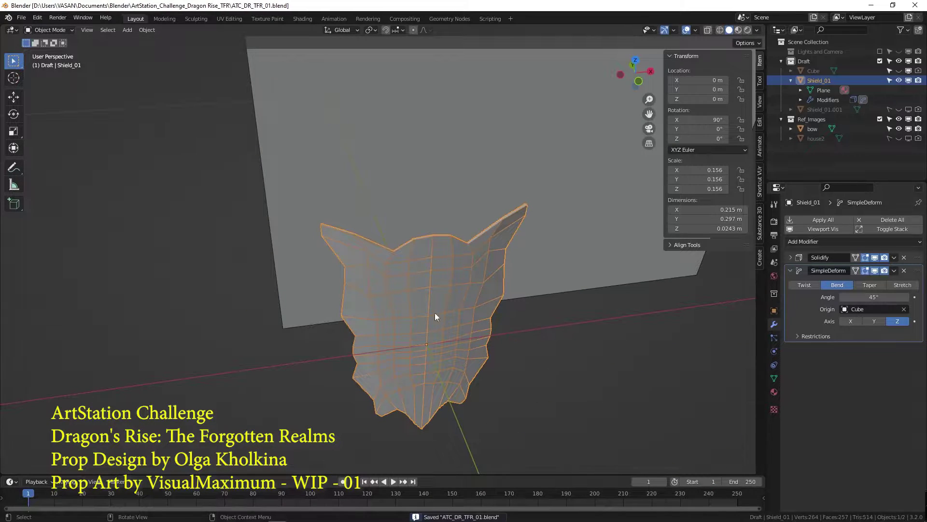
- Try different surface shading options on the bent shield
mouse_move(435, 312)
middle_down()
mouse_move(396, 329)
mouse_move(444, 334)
mouse_move(437, 347)
middle_up()
right_click(396, 329)
click(399, 327)
right_click(401, 325)
click(401, 326)
right_click(399, 327)
click(399, 334)
- Add a Subdivision modifier to the shield and turn off its viewport display
click(791, 270)
click(811, 242)
click(749, 415)
key(Tab)
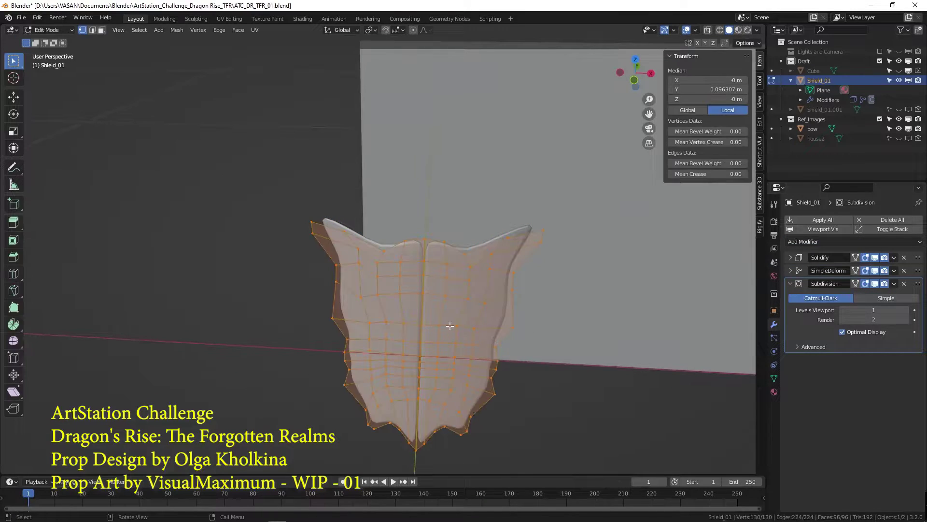
key(Tab)
click(874, 284)
key(alt+a)
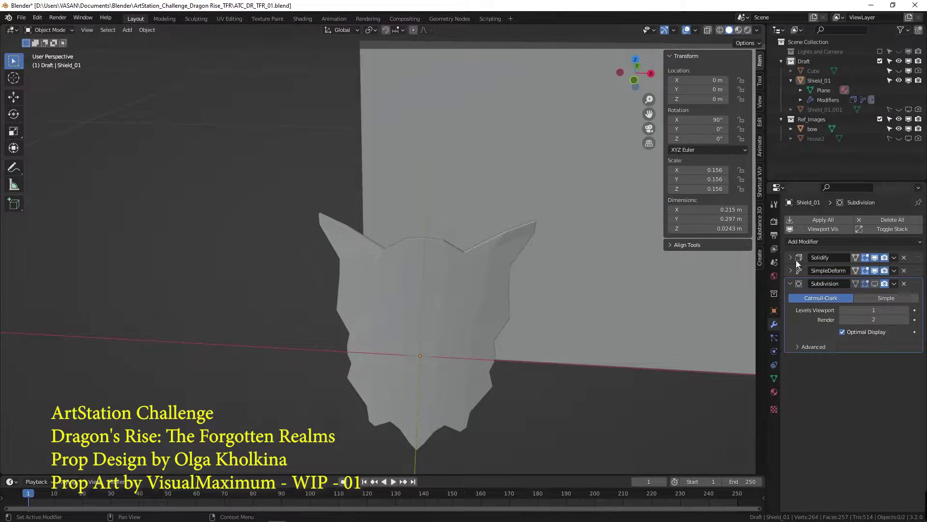
- Merge the shield's centre-line vertices by distance and save the file
key(KP_1)
key(Tab)
key(alt+a)
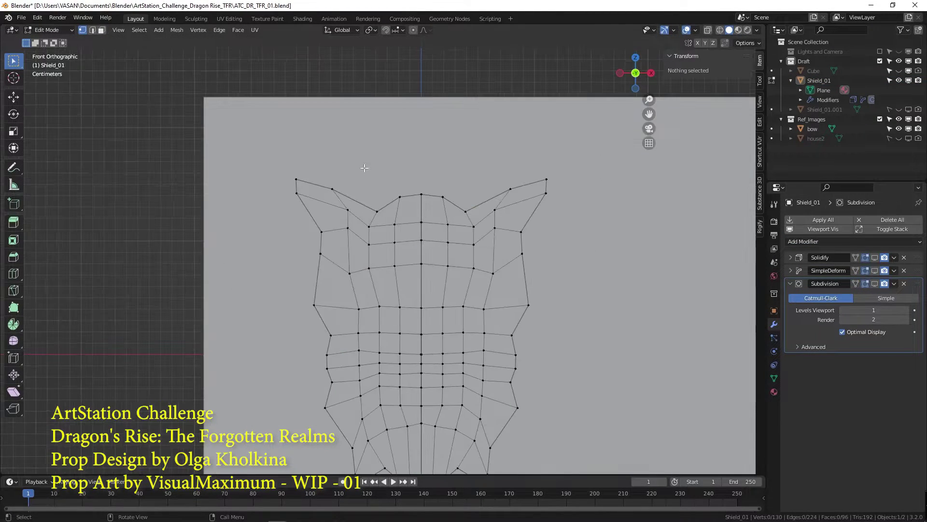
drag(424, 205, 431, 452)
key(m)
click(409, 474)
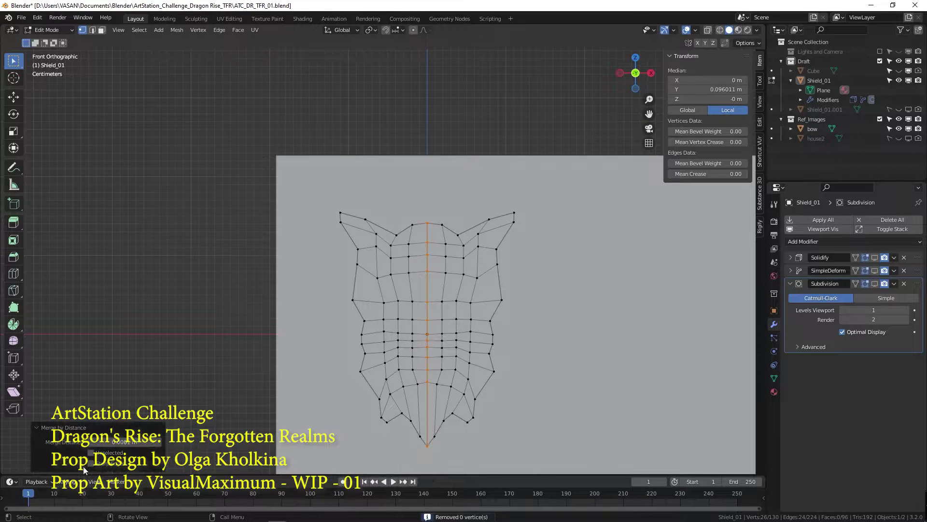
middle_drag(422, 209, 471, 295)
key(ctrl+s)
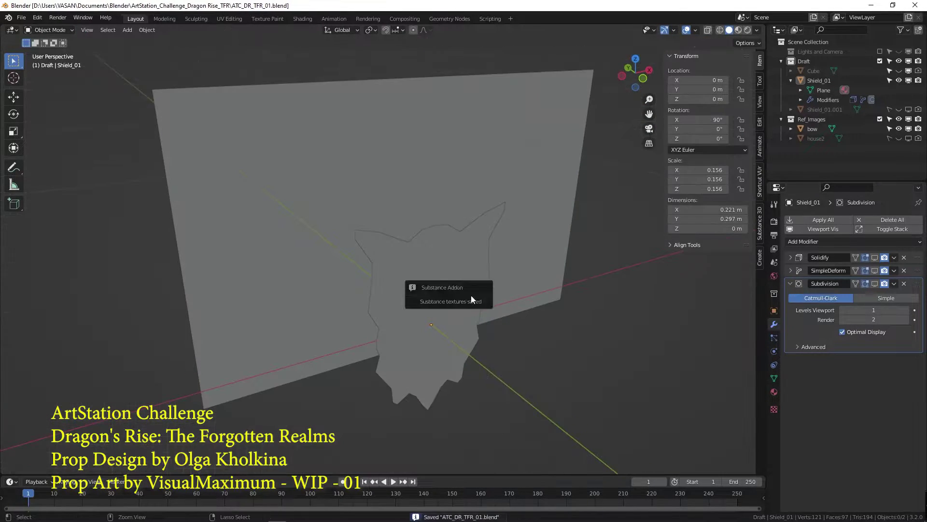
- Toggle the viewport display of the shield's Solidify, SimpleDeform and Subdivision modifiers back on
key(ctrl+Tab)
click(342, 276)
drag(874, 258, 875, 284)
middle_drag(408, 302, 345, 263)
- Set the S1_L2 plane's material to Alpha Blend with an alpha of 0.039
key(KP_1)
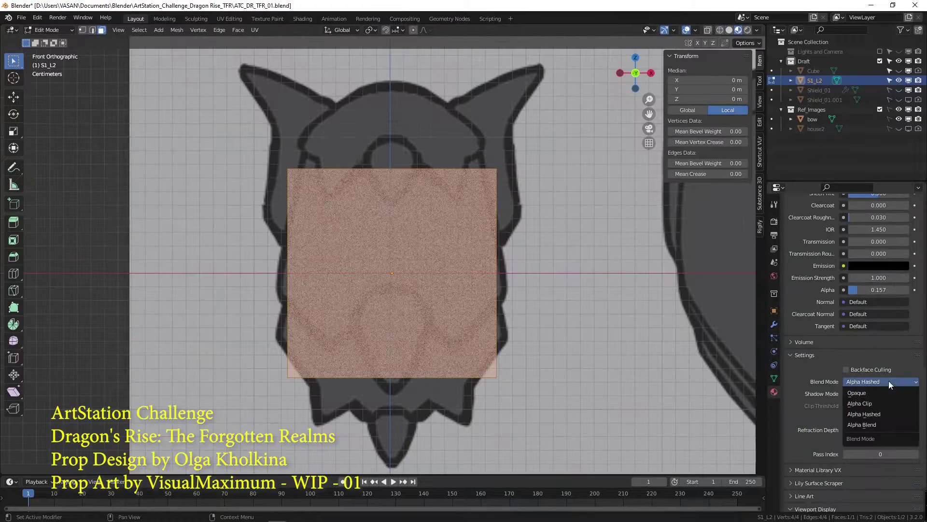
click(865, 406)
drag(878, 289, 884, 290)
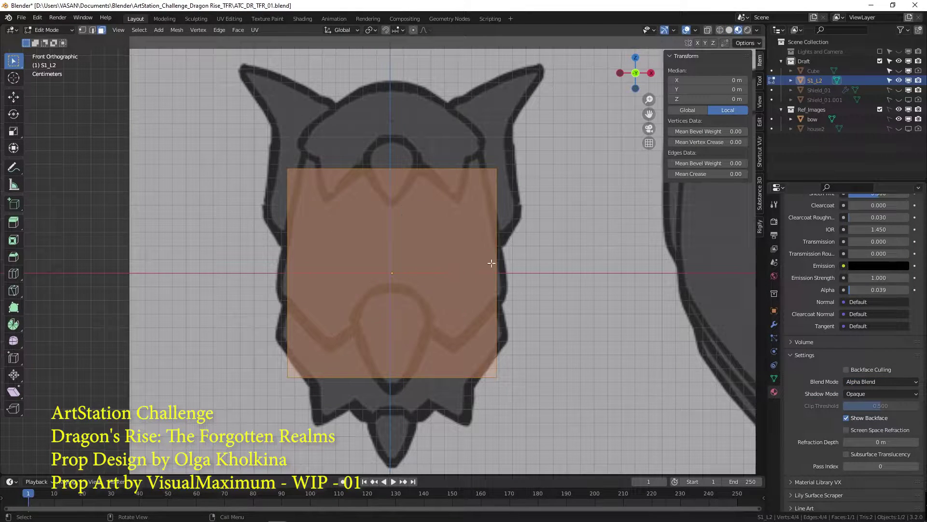
- Narrow the plane's upper edge and raise it to the lower corners of the drawn head plate
key(1)
drag(251, 140, 546, 208)
key(s)
click(639, 239)
key(g)
key(z)
click(638, 222)
key(s)
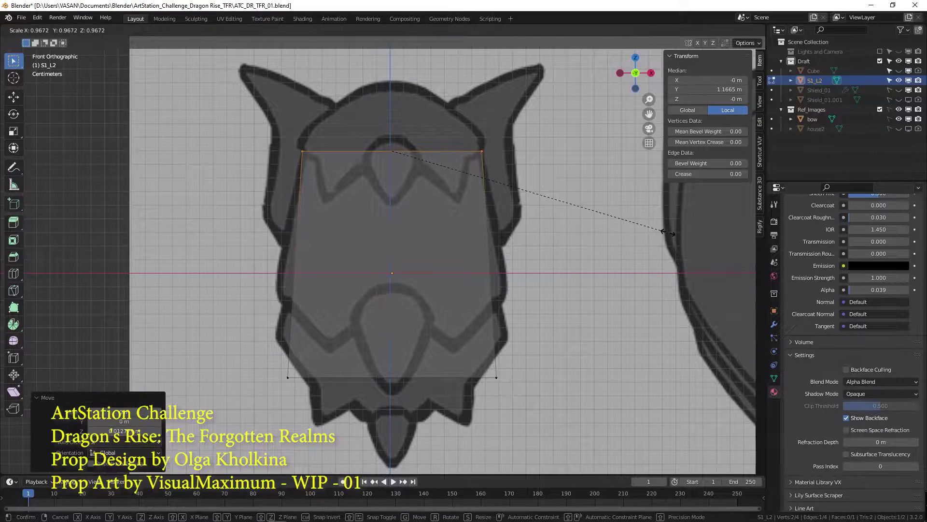
click(668, 232)
- Raise the plane's lower edge to the drawn side corners and widen it along X to the outline
drag(246, 338, 579, 403)
key(g)
key(z)
click(603, 321)
key(s)
key(x)
click(622, 333)
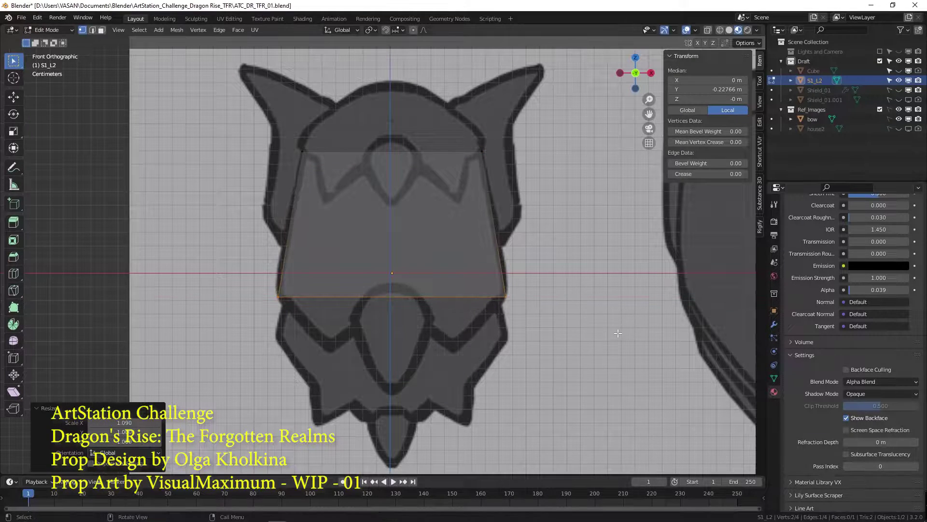
key(g)
key(Return)
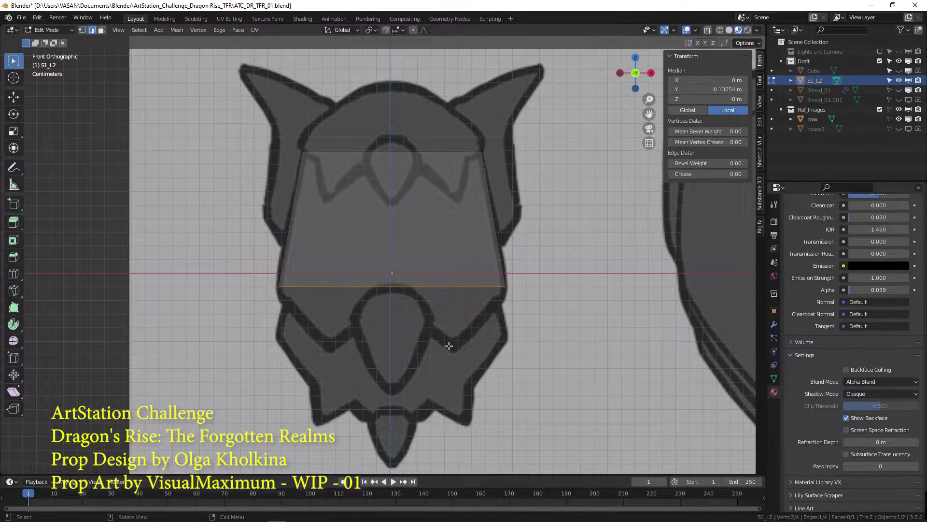
- Extrude the lower edge downward in two stages and narrow the last edge towards the drawn jagged points
key(e)
key(Return)
key(s)
key(Return)
key(g)
key(z)
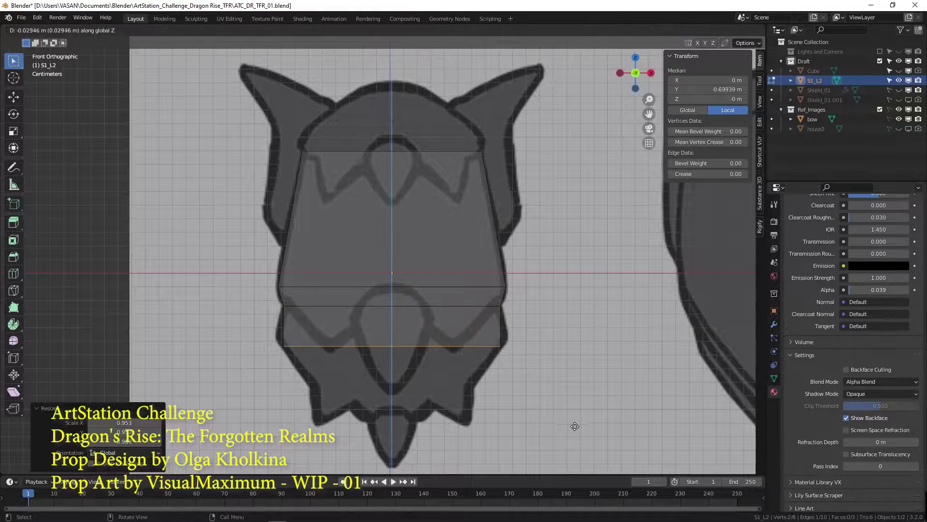
click(575, 432)
key(s)
click(504, 403)
- Extrude the lower edge down along Z to the central plate's tip and scale it to 0.120
key(e)
key(z)
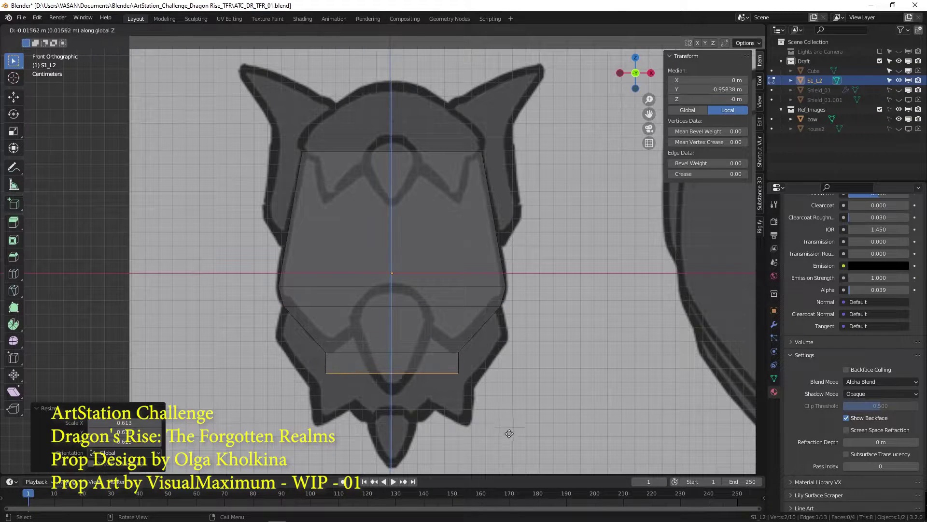
key(Return)
key(s)
key(Return)
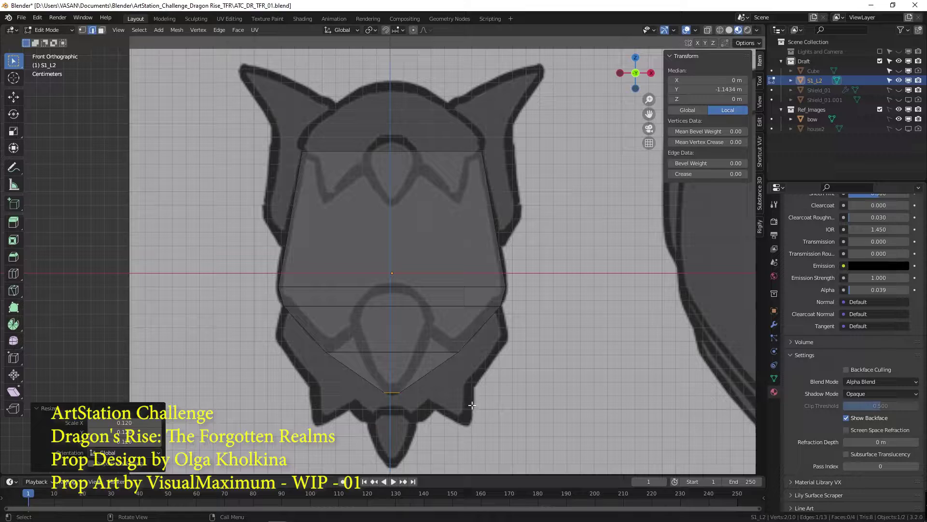
- Add a vertical loop cut through the middle of the S1_L2 mesh
click(404, 343)
right_click(405, 344)
- Try to remove the mesh's right half by deleting its selected faces
key(3)
drag(420, 129, 552, 478)
key(x)
click(455, 290)
key(ctrl+z)
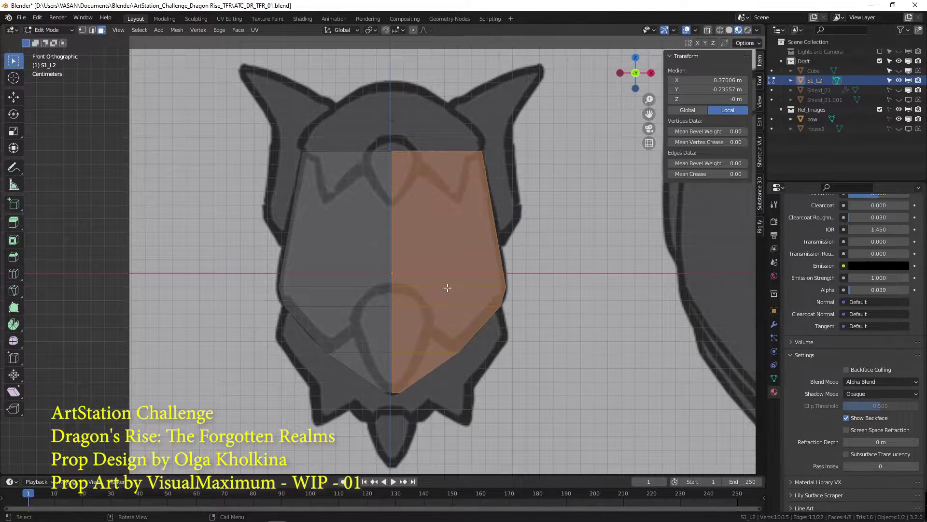
key(x)
click(439, 364)
key(Tab)
key(Tab)
key(x)
click(449, 177)
key(ctrl+z)
key(ctrl+Tab)
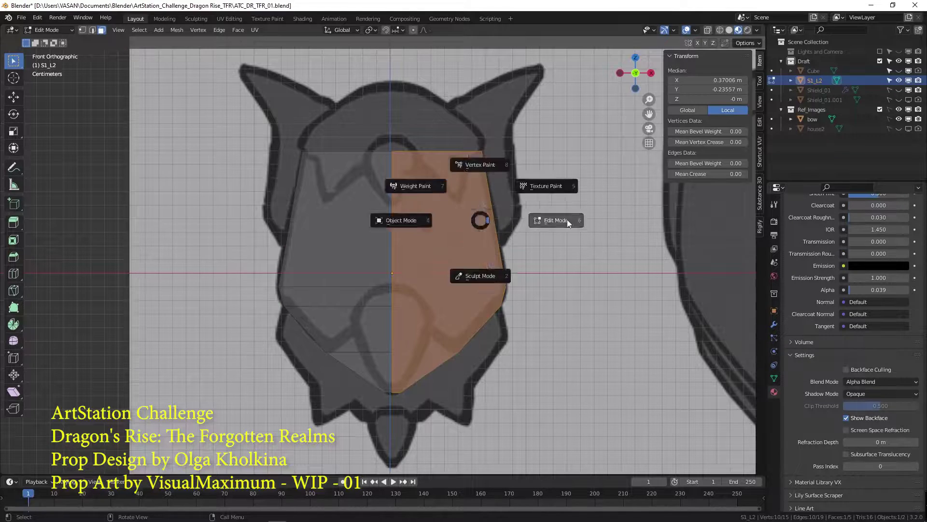
click(567, 220)
key(ctrl+Tab)
click(507, 149)
- Delete the outer vertices of the mesh's right half, keeping only the left half
key(1)
key(alt+a)
drag(398, 128, 526, 449)
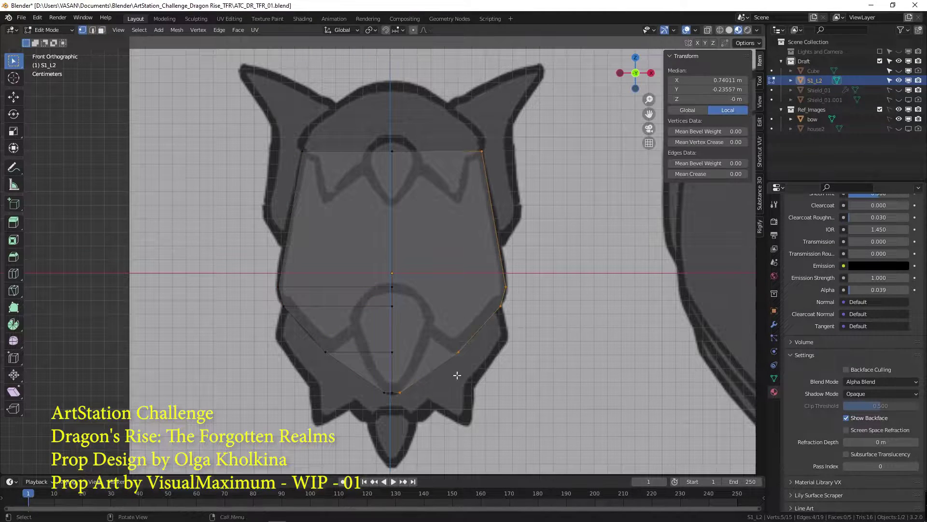
key(x)
click(412, 240)
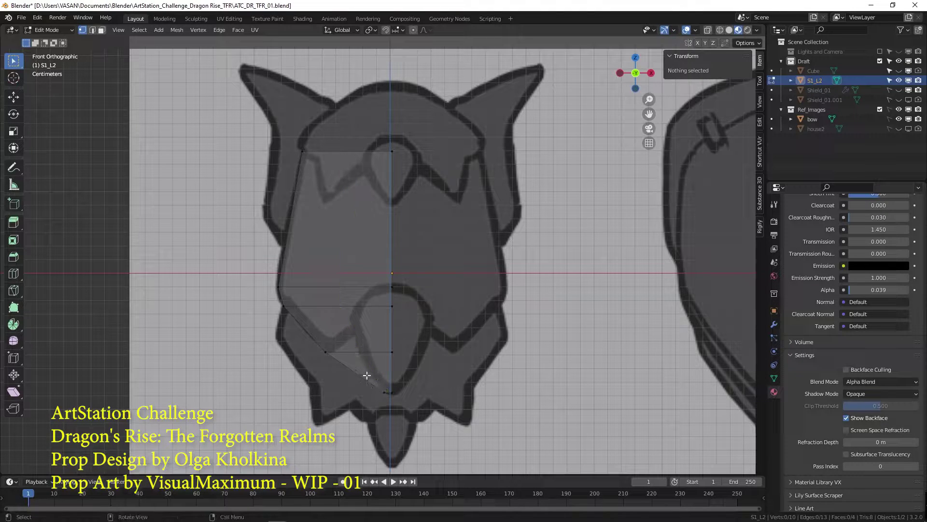
- Add a vertical loop cut through the left half and move the bottom outer vertex up along the lower edge
click(353, 345)
right_click(352, 345)
click(385, 395)
key(g)
click(354, 370)
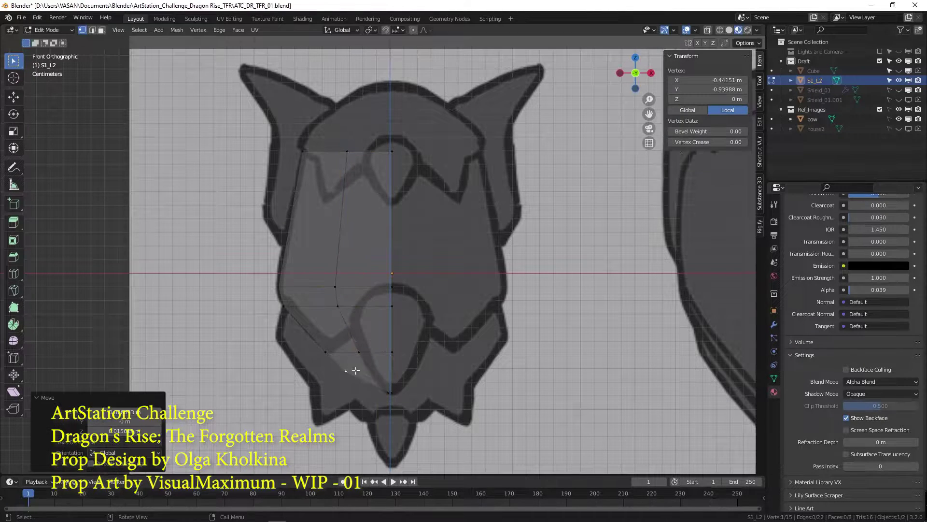
- Raise the lower inner vertex towards the central plate and slide the inner vertex row above it upward
click(358, 353)
key(g)
click(347, 324)
click(404, 338)
drag(324, 273, 410, 295)
key(g)
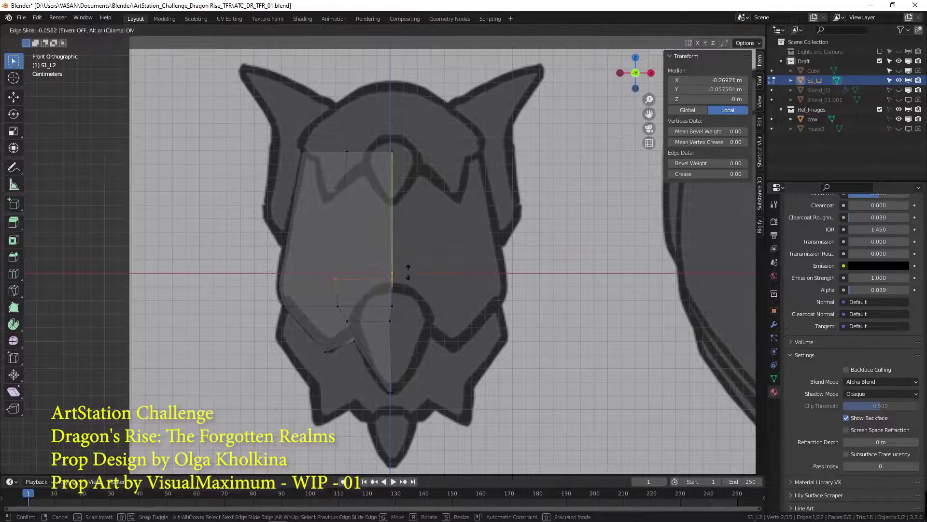
click(409, 252)
- Fit one vertex beside the drawn central plate and move the one below it to the jagged point
click(348, 322)
key(g)
click(365, 333)
click(357, 345)
key(g)
click(338, 357)
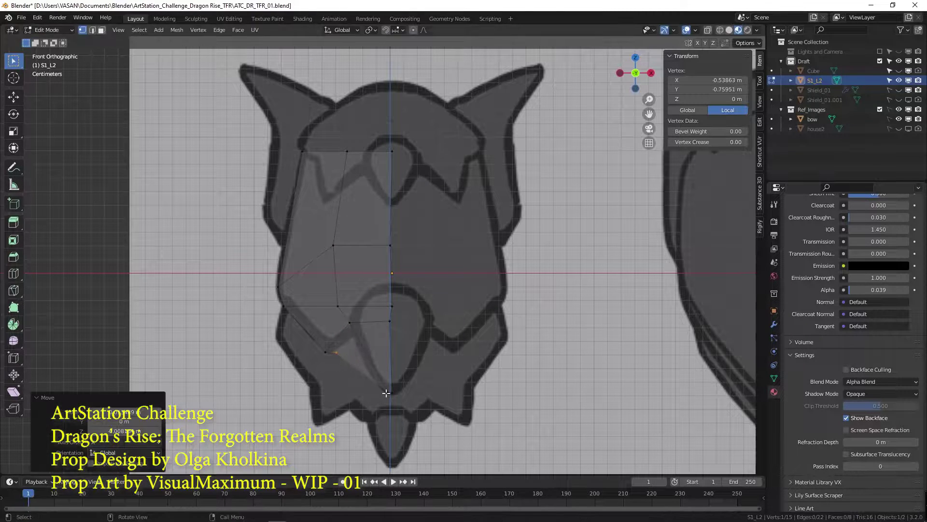
- Move the bottom inner vertex up to the drawn notch beside the central plate
click(386, 393)
key(g)
click(351, 341)
click(389, 391)
key(g)
right_click(369, 372)
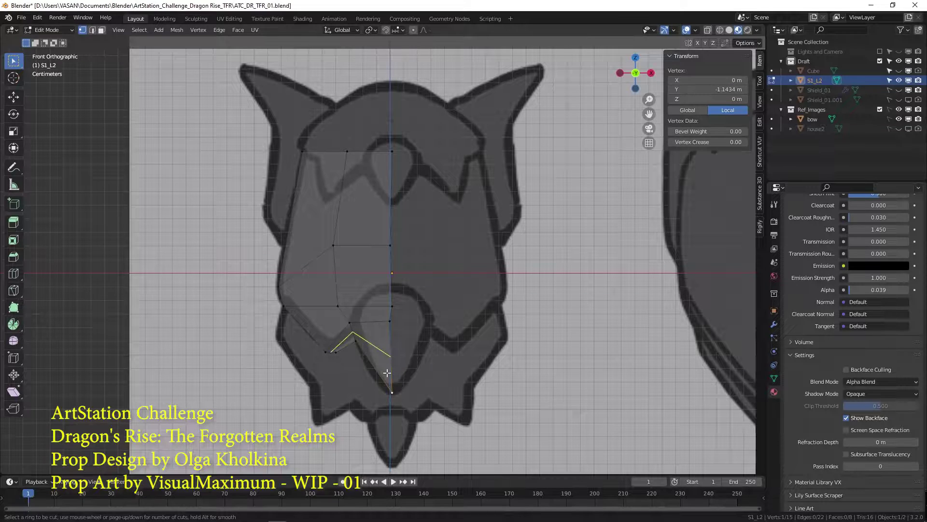
- Add a loop cut across the lower faces and fit the tip and notch vertices to the central plate's outline
double_click(387, 372)
click(356, 342)
key(g)
click(376, 385)
click(391, 393)
key(g)
click(388, 397)
click(354, 339)
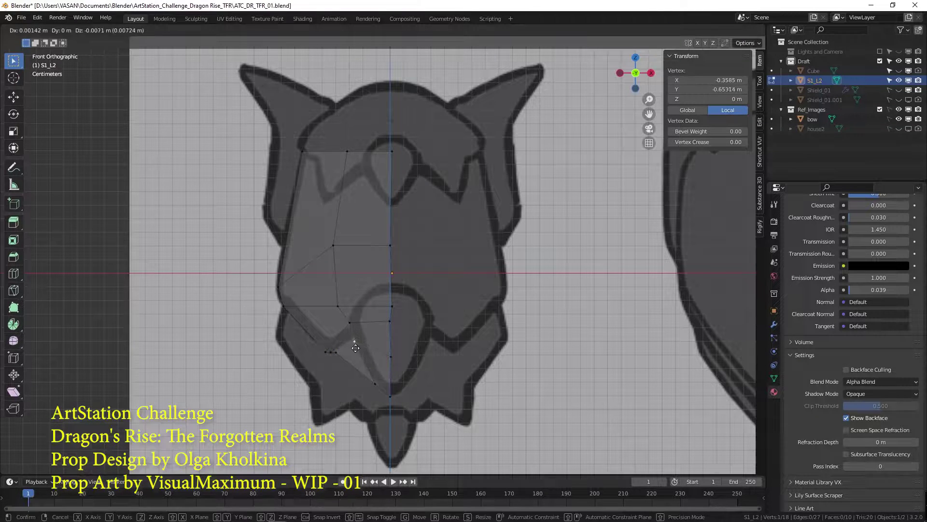
click(355, 348)
- Delete the face below the notch in the lower part of the half mesh
key(3)
click(355, 358)
key(x)
click(346, 379)
key(ctrl+Tab)
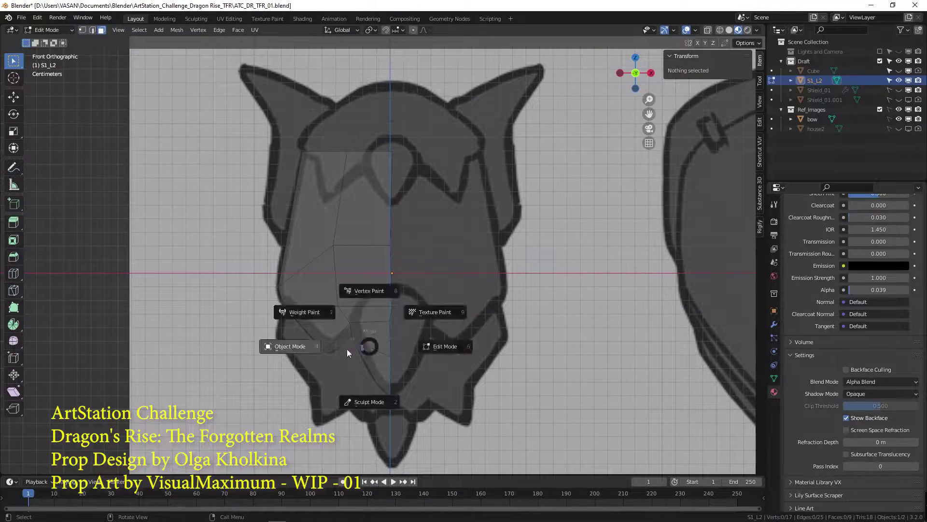
- Straighten the half mesh's centre column of vertices by scaling it to 0 along X
click(347, 353)
key(ctrl+Tab)
click(531, 317)
drag(368, 137, 432, 406)
key(s)
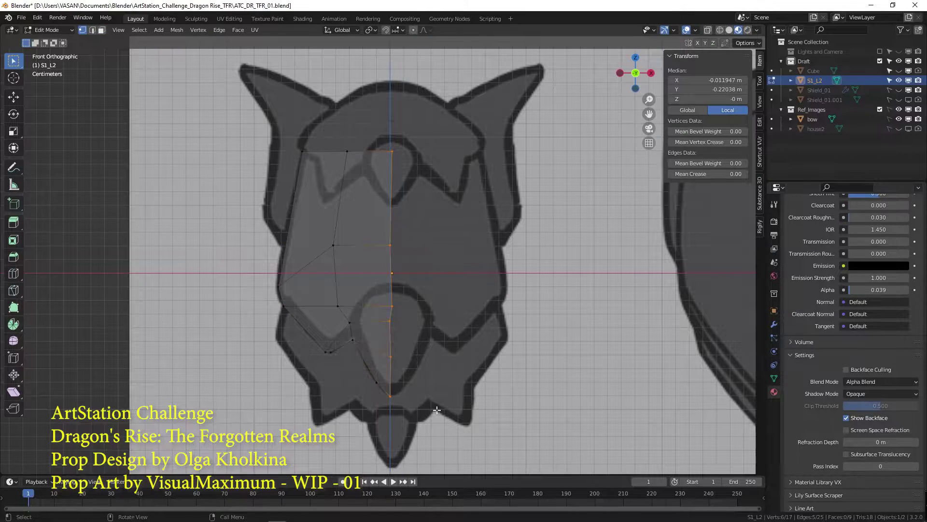
key(x)
key(0)
key(Return)
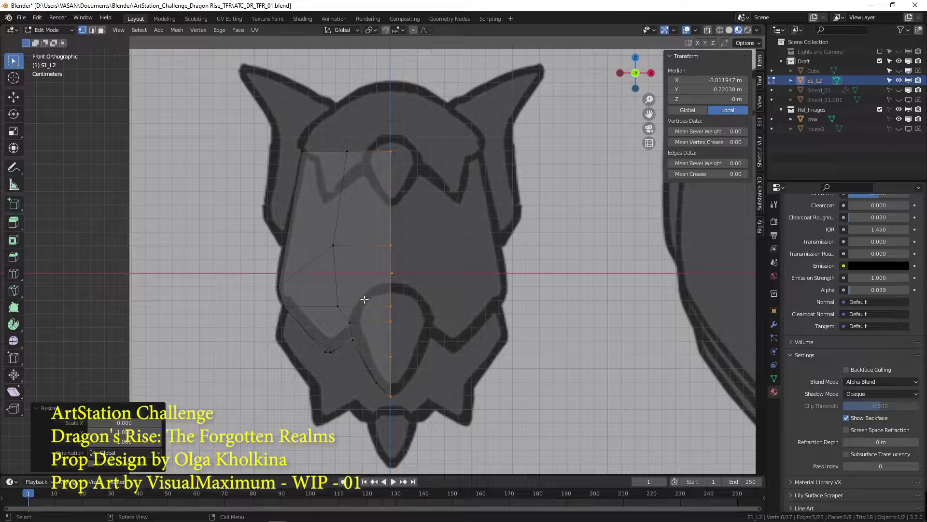
- Raise the centre-line vertex along Z to the top of the drawn central plate
click(396, 307)
key(g)
key(z)
click(403, 285)
- Move the adjacent interior vertex onto the central plate's outline and shift the vertex above it inward
click(345, 310)
key(g)
click(365, 303)
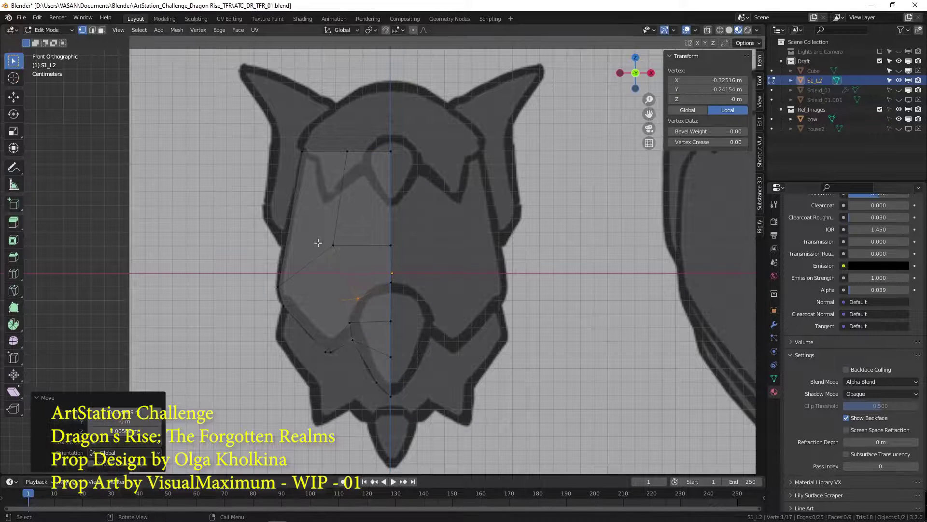
click(329, 244)
key(g)
click(350, 246)
- Reposition the two vertices along the lower jagged point to follow the plate's edge
click(309, 337)
key(g)
click(304, 330)
click(330, 352)
key(g)
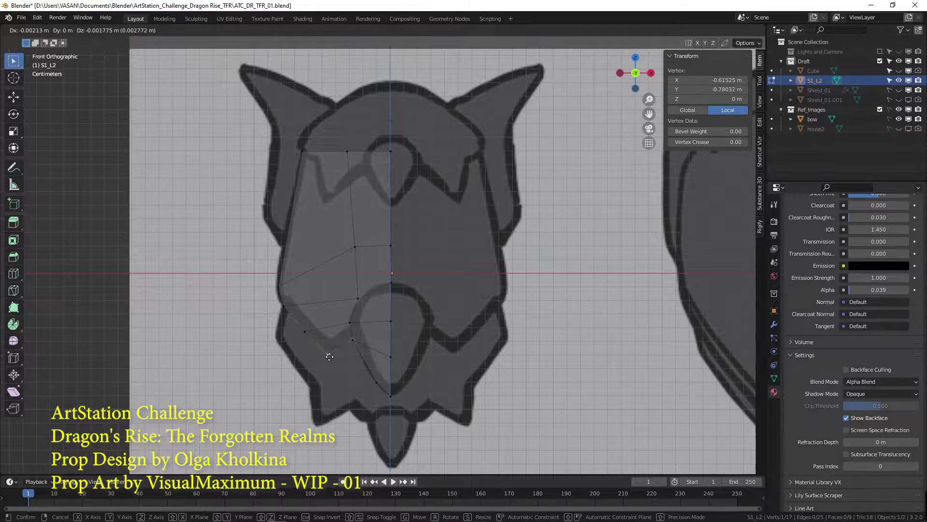
click(329, 354)
- Fit the outer side vertices of the half mesh to the drawn side contour
click(278, 286)
key(g)
click(283, 304)
key(g)
click(299, 327)
- Nudge the vertex beside the central plate's top and the one near its tip onto the drawn outline
click(357, 298)
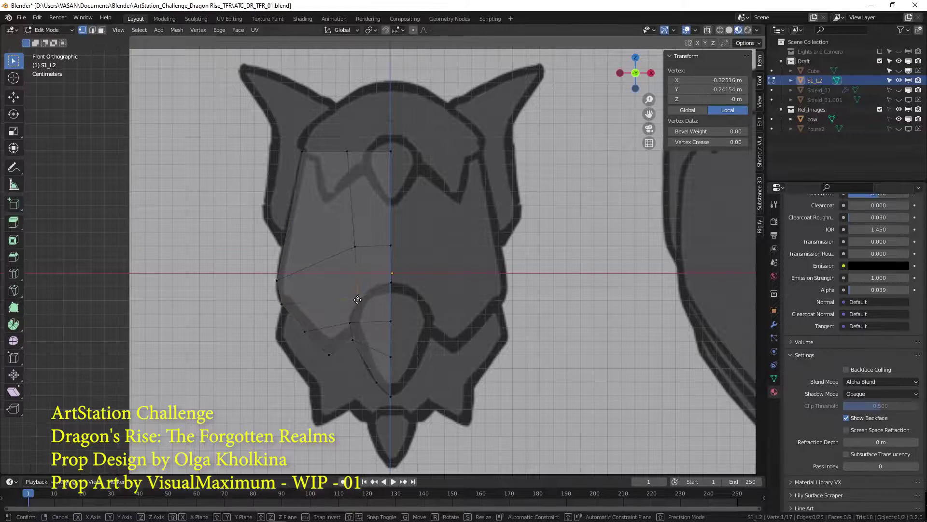
key(g)
click(355, 300)
click(377, 384)
key(g)
click(377, 383)
- Add a vertical loop cut beside the centre line and fit the vertex near the central plate's tip
key(ctrl+r)
click(378, 384)
key(g)
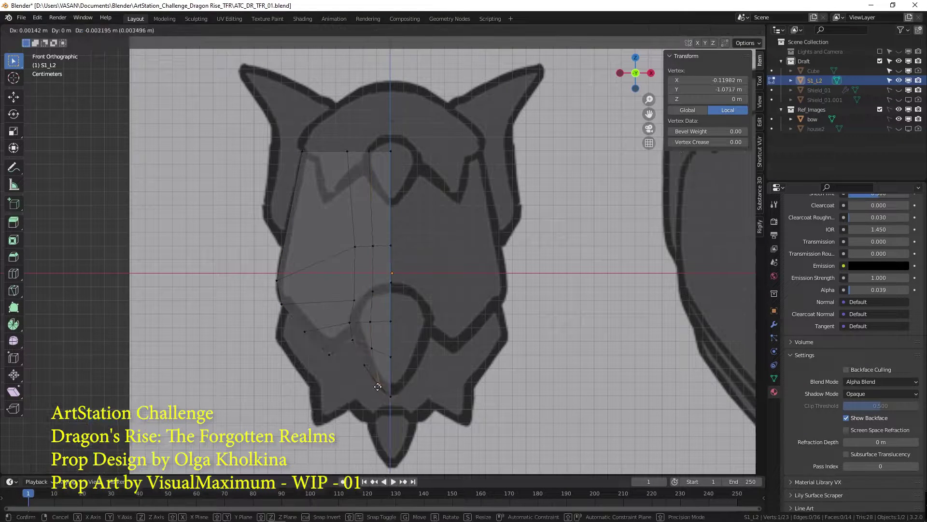
click(380, 386)
- Fit the new loop's vertex to the central plate's top curve and adjust the notch vertex
click(373, 284)
key(g)
click(373, 285)
click(354, 339)
key(g)
click(353, 339)
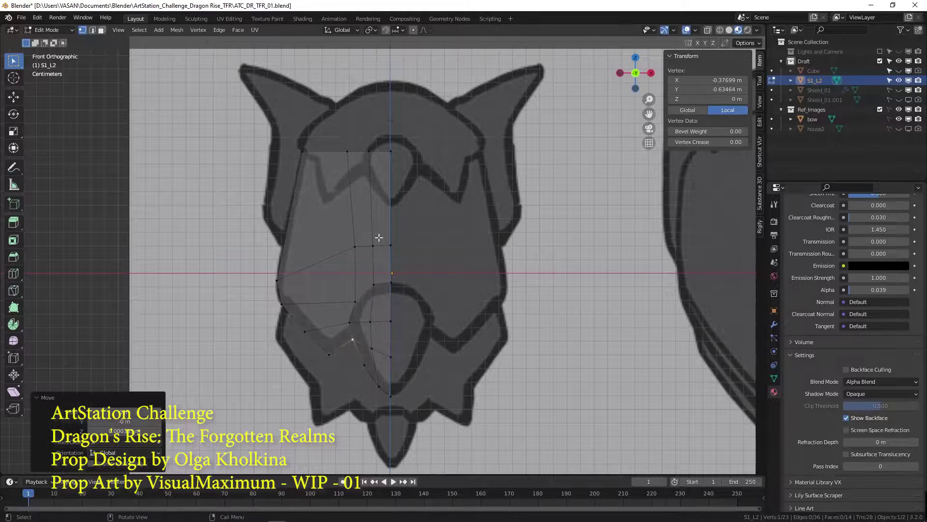
- Select only the centre-line vertices, excluding the one beside the tip, and scale them to 0 along X
key(Tab)
key(Tab)
drag(417, 144, 377, 404)
key(s)
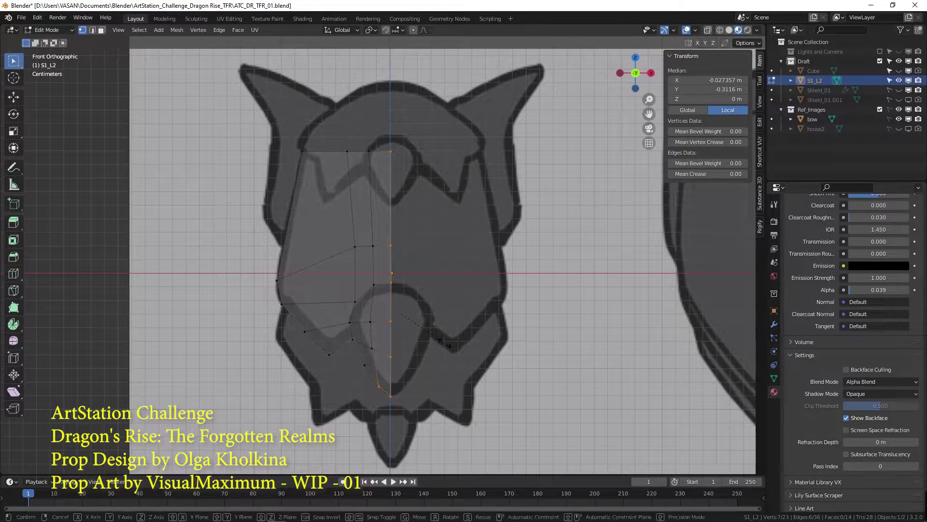
key(x)
key(0)
right_click(445, 344)
shift+click(379, 386)
key(s)
key(x)
key(0)
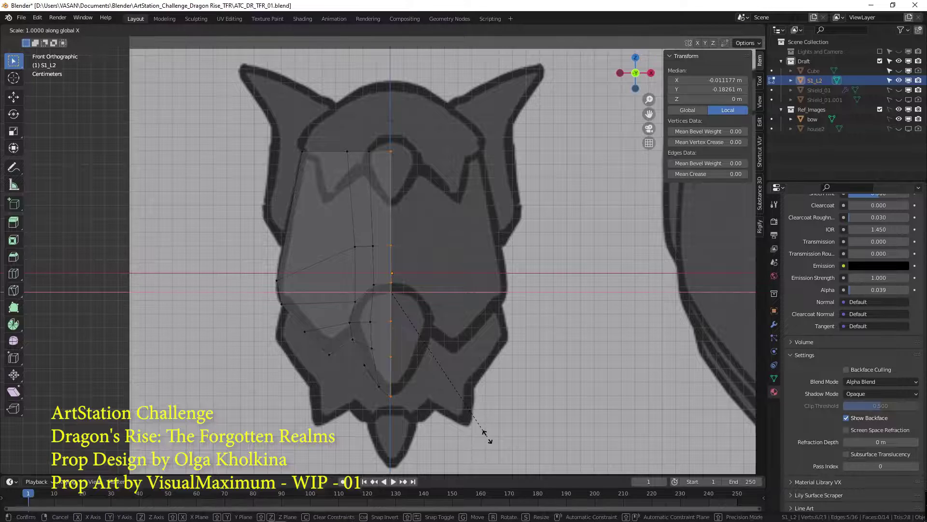
key(Return)
- Try to apply the plate's rotation and scale and symmetrize the whole mesh across X
key(Tab)
key(ctrl+a)
click(359, 233)
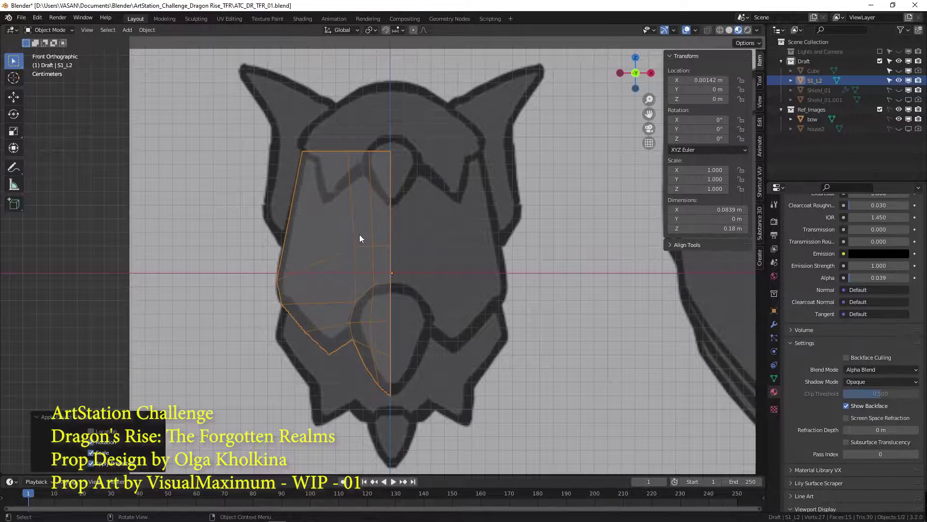
click(148, 34)
key(Tab)
key(a)
click(173, 33)
click(226, 180)
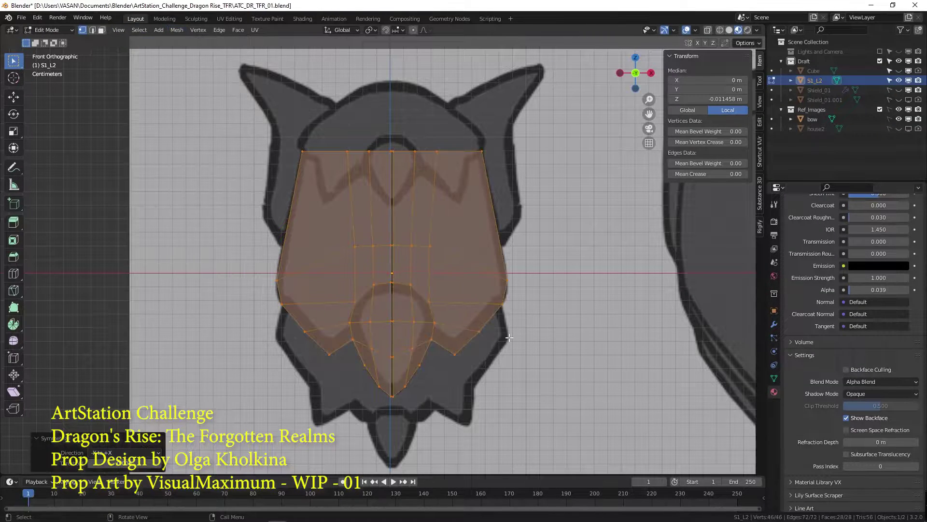
key(ctrl+z)
- Try to shift the centre-line vertices along X to the object's origin and symmetrize only that selection
drag(384, 148, 448, 421)
key(g)
key(x)
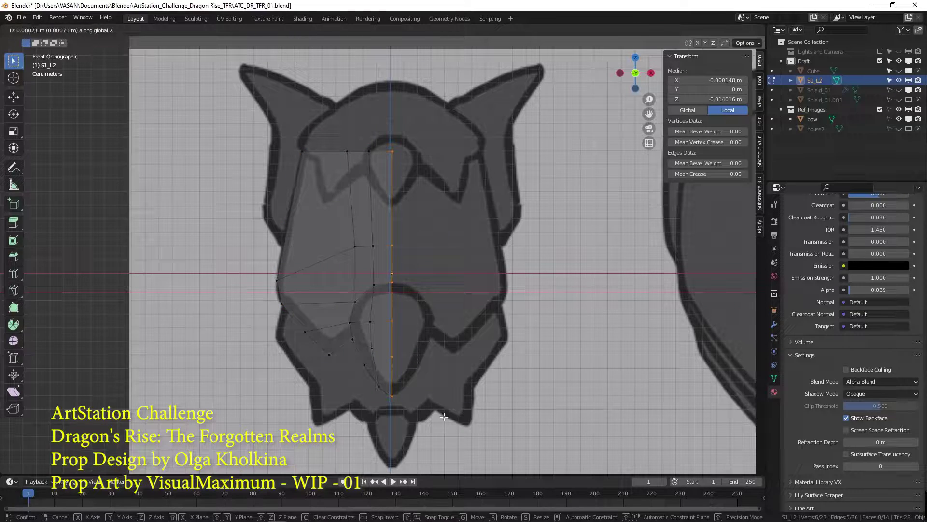
click(445, 416)
key(Tab)
key(Tab)
click(172, 31)
click(222, 180)
click(157, 453)
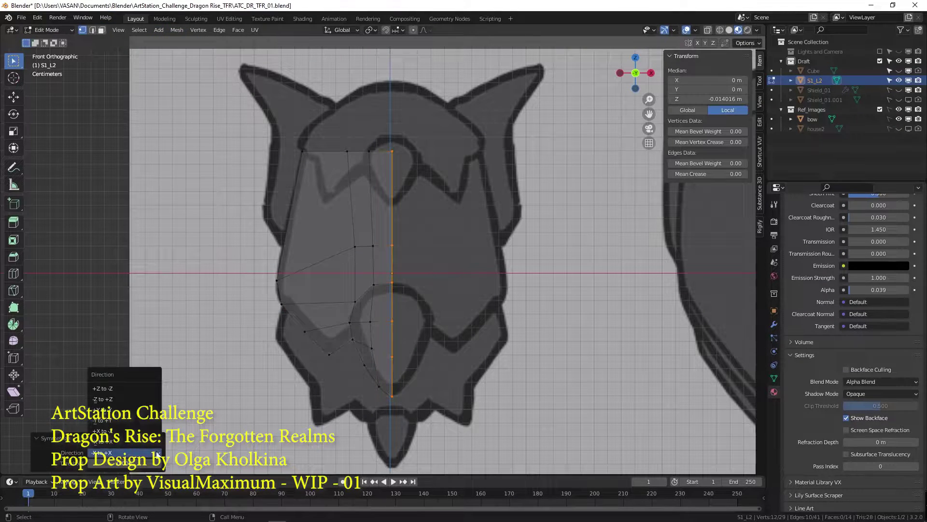
- Undo the recent edits back to the straightened centre column
key(ctrl+z)
key(ctrl+z)
key(ctrl+z)
key(ctrl+z)
key(ctrl+z)
key(ctrl+z)
key(ctrl+z)
key(ctrl+z)
key(ctrl+z)
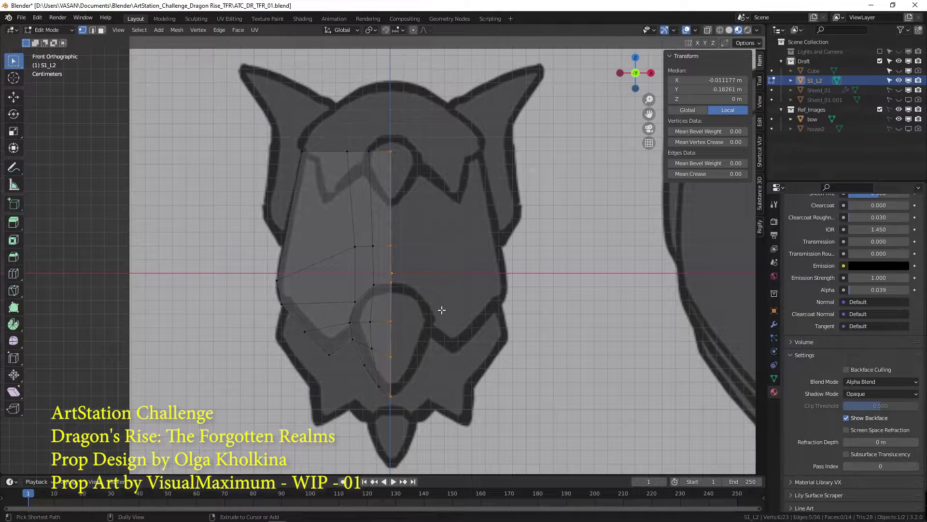
- Try to symmetrize the entire half mesh before applying the object's scale
key(a)
click(176, 32)
click(211, 181)
key(ctrl+z)
- Apply S1_L2's rotation and scale and symmetrize the full mesh from -X to +X
key(Tab)
key(ctrl+a)
click(309, 252)
key(Tab)
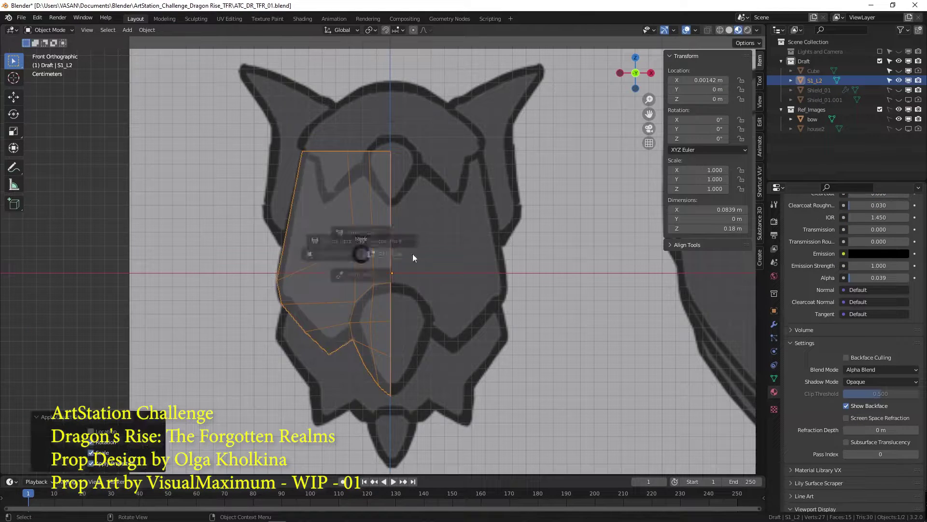
click(176, 30)
click(210, 180)
click(145, 453)
click(144, 418)
click(145, 453)
click(144, 428)
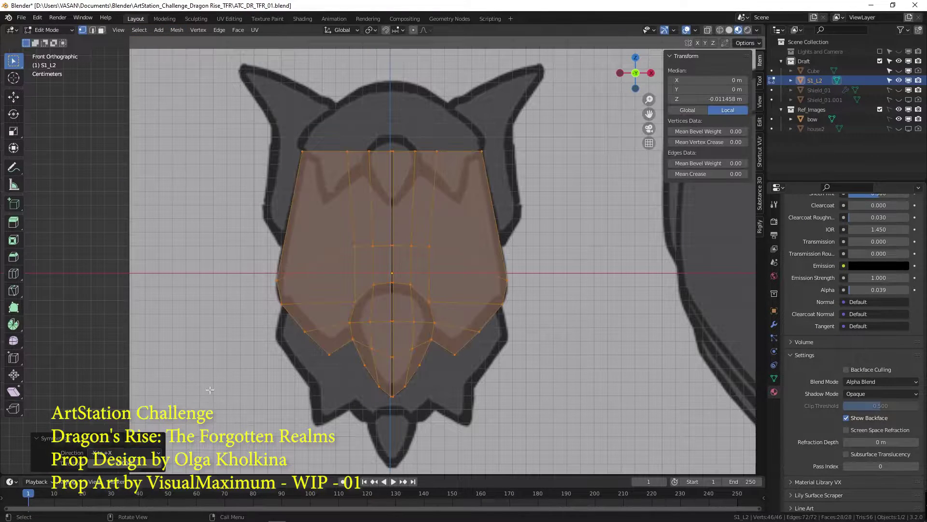
- Merge the centre-line vertices by distance and save the file
key(Tab)
key(Tab)
drag(385, 147, 398, 423)
key(m)
key(b)
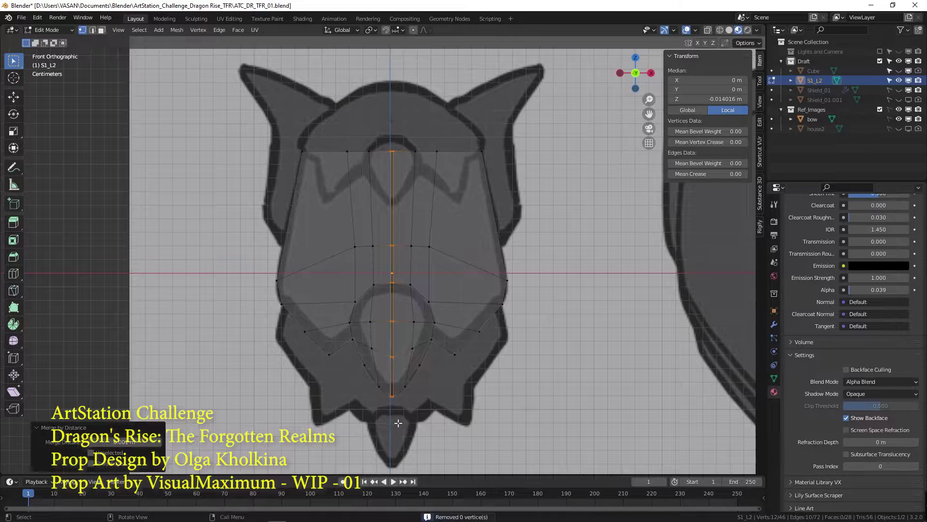
key(Tab)
key(ctrl+s)
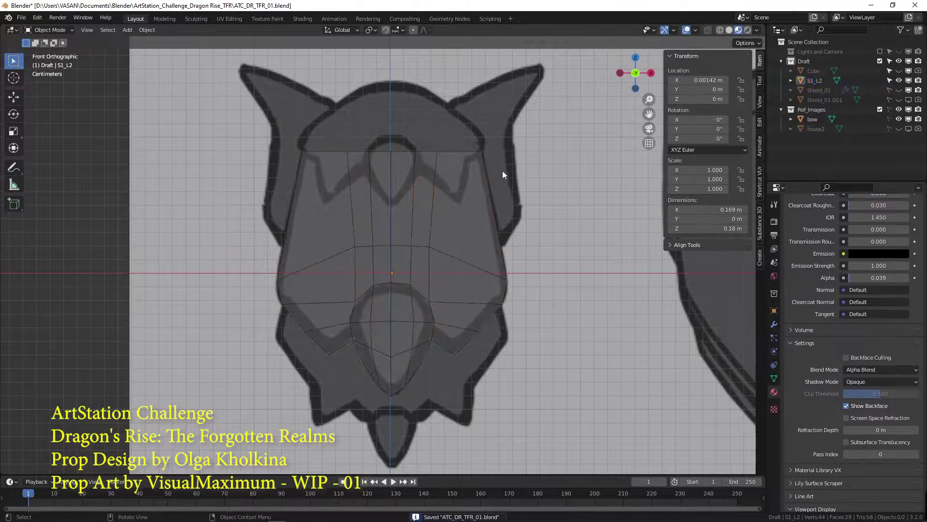
- Set the alpha of S1_L2's material to 1.000
scroll(794, 365, up, 2)
drag(865, 315, 910, 315)
middle_drag(464, 285, 531, 304)
click(776, 325)
- Unhide the base Shield_01 and rename it S1_L1
click(899, 90)
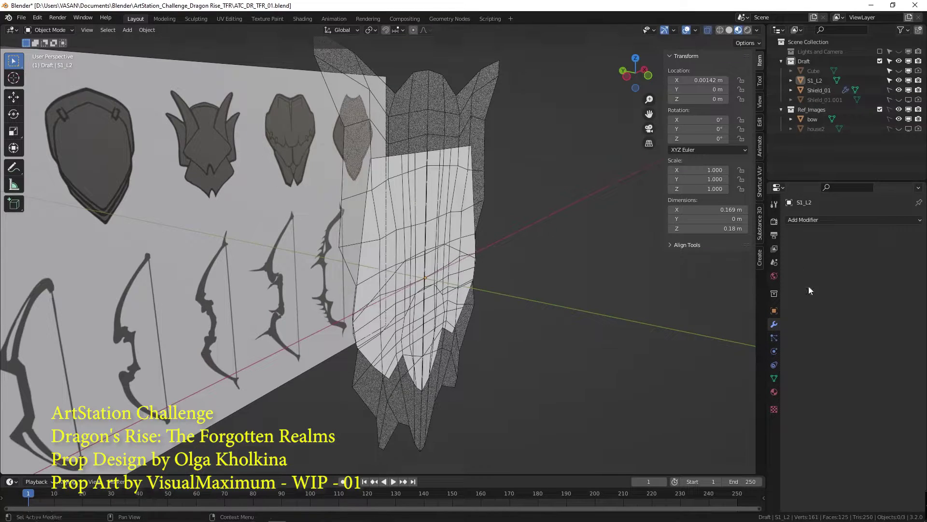
click(774, 391)
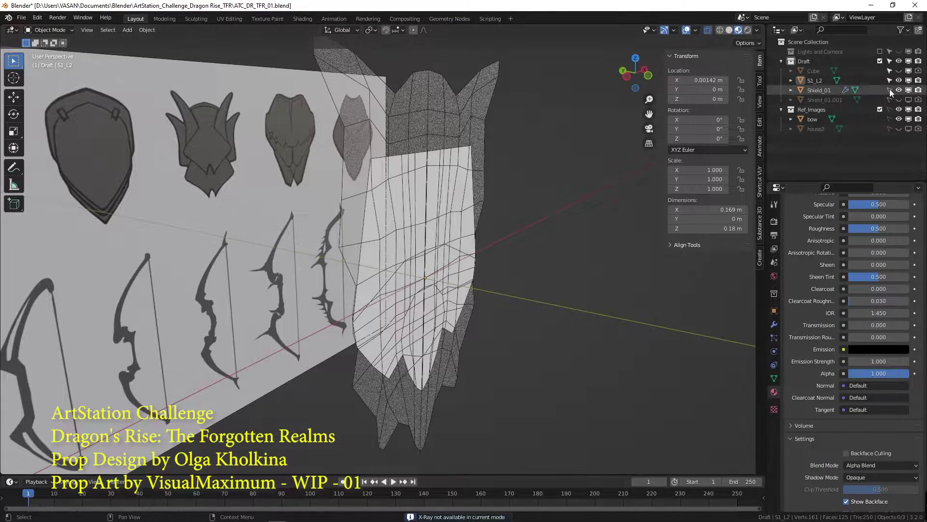
double_click(820, 90)
text(S1_L1)
- Show S1_L1's Solidify, SimpleDeform and Subdivision modifiers in the viewport and make its material fully opaque
click(774, 324)
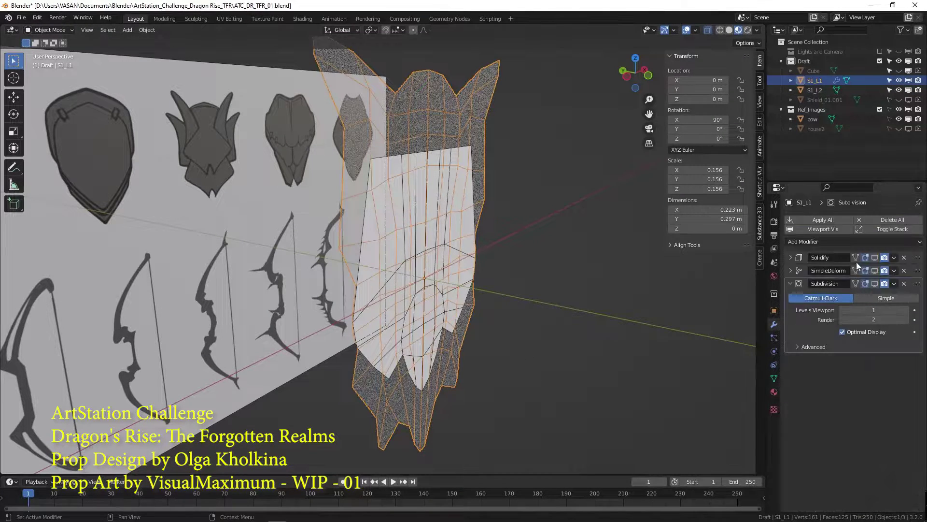
click(874, 271)
click(874, 283)
click(774, 391)
scroll(862, 421, down, 10)
drag(861, 413, 912, 413)
- Copy the Solidify, SimpleDeform and Subdivision modifiers from S1_L1 to S1_L2
click(774, 311)
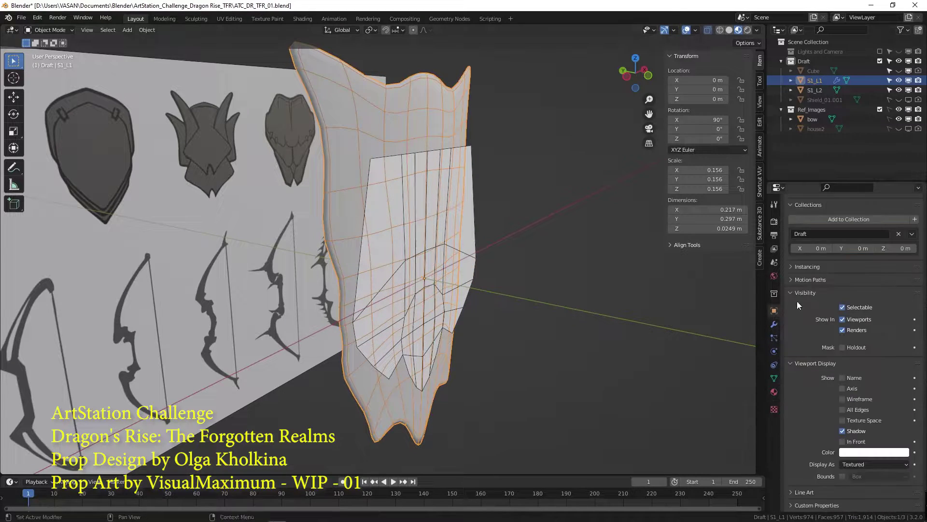
click(774, 324)
click(826, 258)
click(791, 283)
click(826, 260)
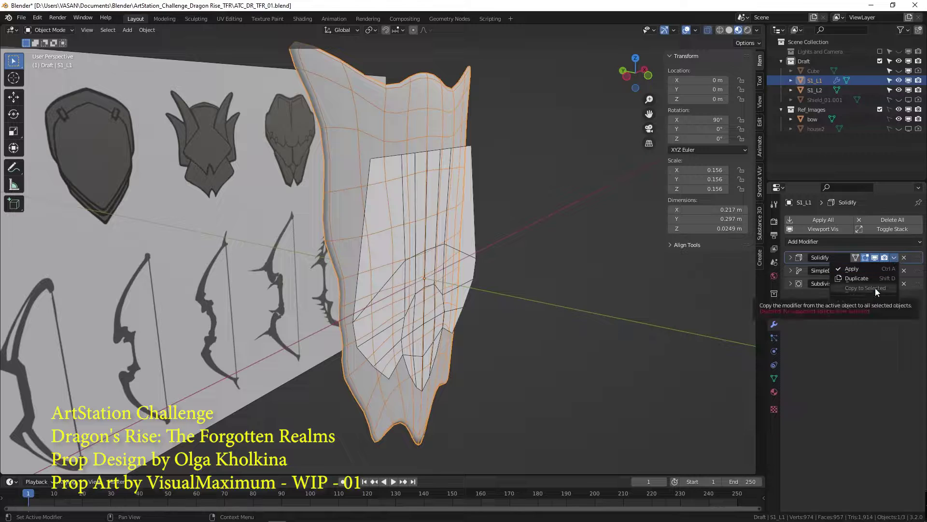
shift+click(378, 196)
shift+click(347, 172)
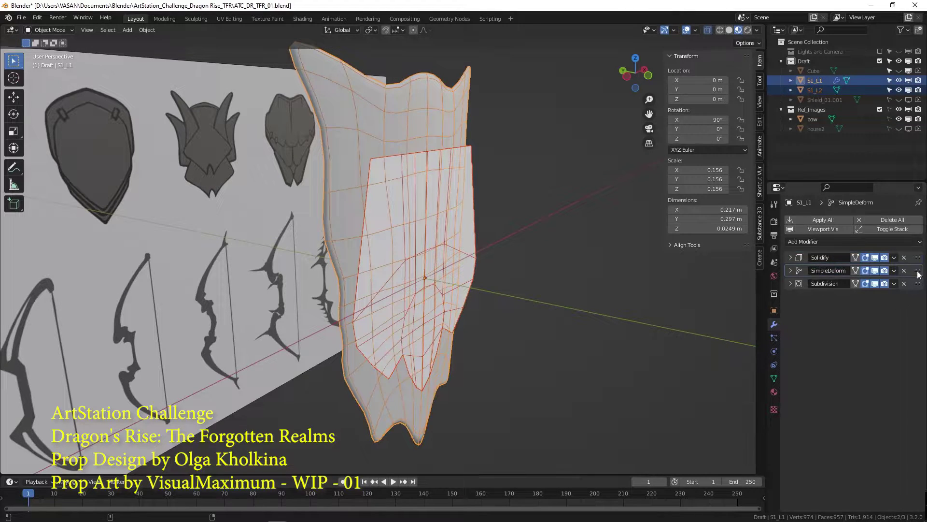
click(881, 289)
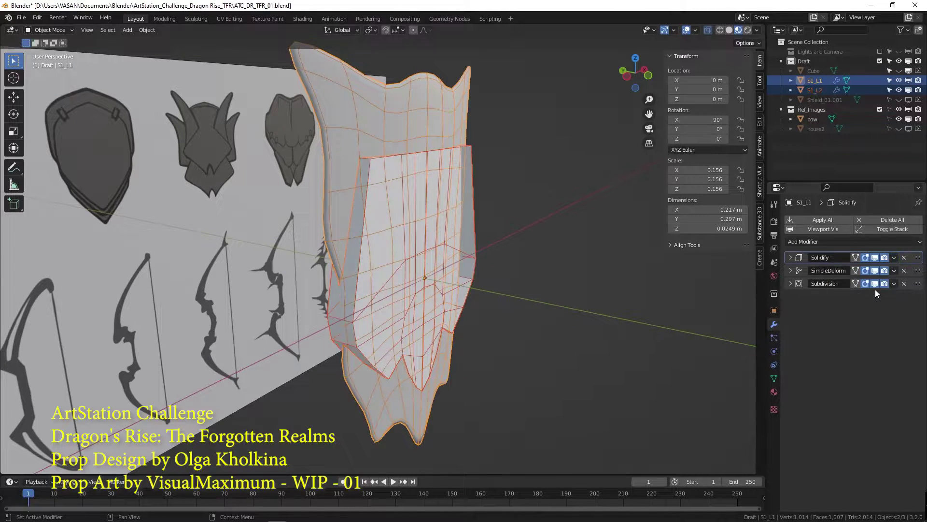
click(876, 321)
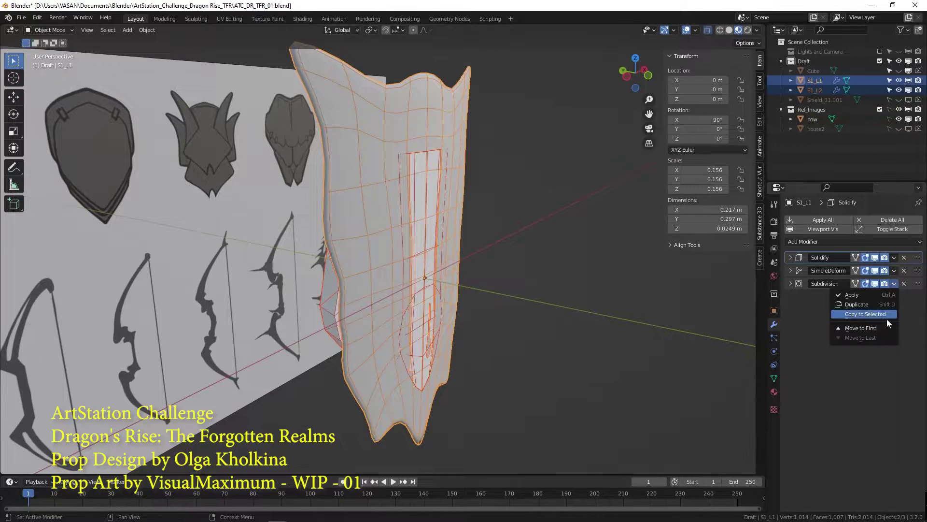
click(886, 318)
- Move S1_L2 along Y to about -0.012 m, in front of S1_L1
middle_drag(580, 309, 775, 384)
click(563, 318)
click(401, 319)
key(g)
key(y)
click(448, 313)
- Hide S1_L1 and set S1_L2's material alpha to 0.039 over the front-view reference
click(774, 392)
scroll(871, 399, down, 10)
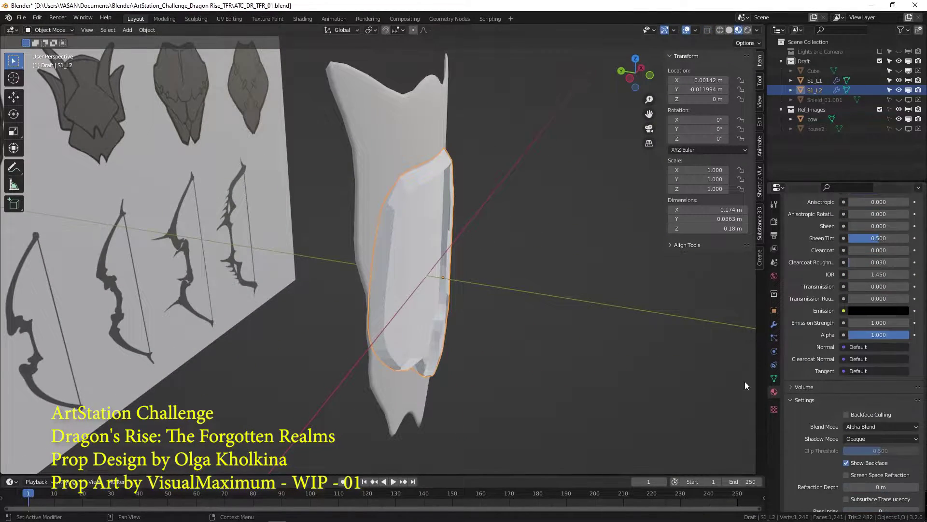
key(z)
mouse_move(546, 328)
middle_down()
mouse_move(450, 319)
mouse_move(521, 299)
mouse_move(424, 274)
middle_up()
click(514, 321)
right_click(406, 285)
click(405, 285)
click(774, 378)
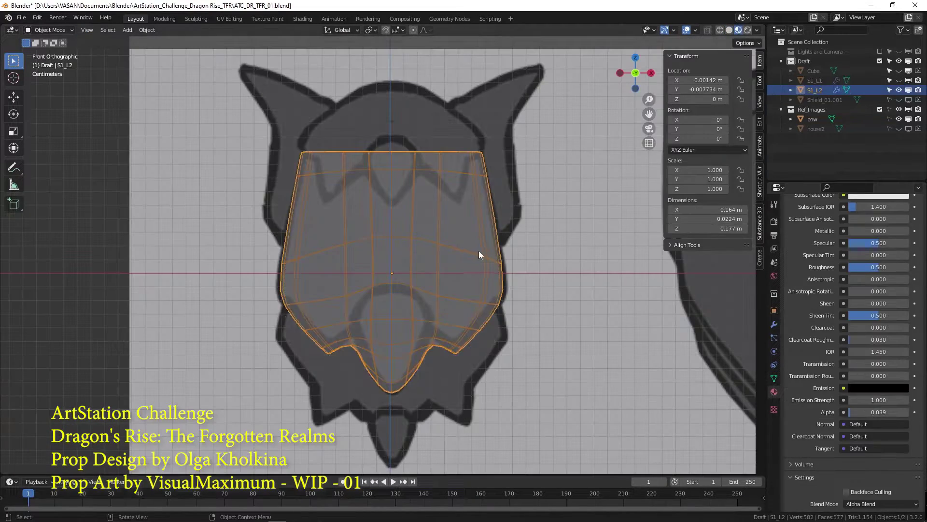
- Duplicate S1_L2 about 0.138 m upward along Z and rename the copy S1_L3
key(shift+d)
key(z)
click(492, 67)
scroll(467, 254, down, 3)
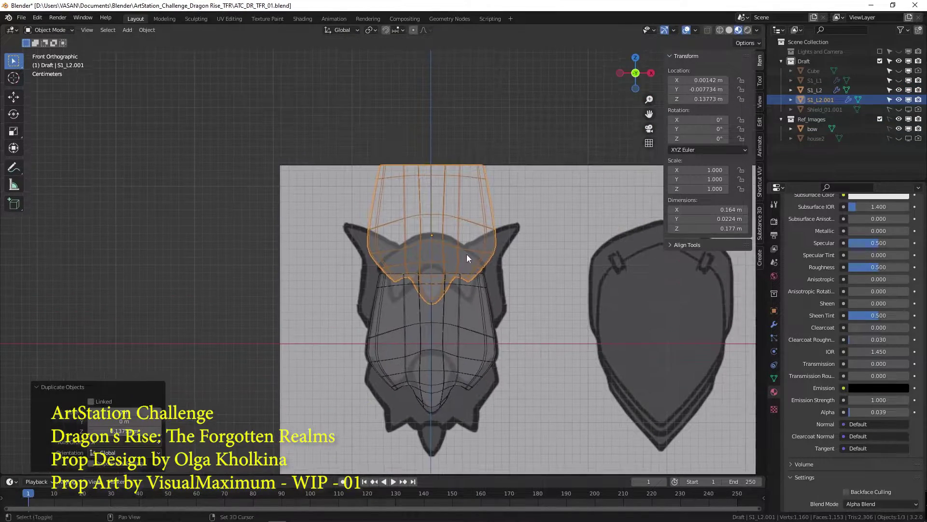
double_click(820, 99)
- Turn off viewport display of S1_L3's Solidify, SimpleDeform and Subdivision modifiers
click(774, 324)
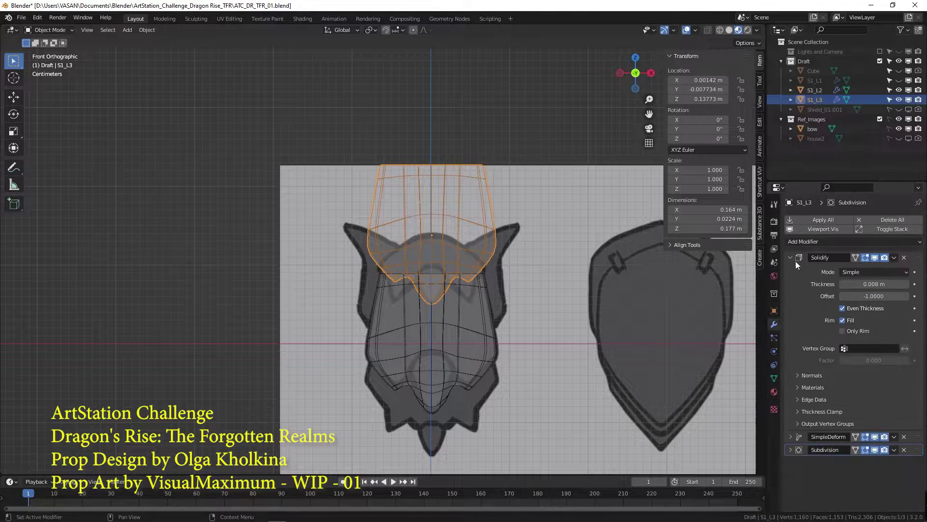
click(874, 257)
scroll(435, 249, up, 2)
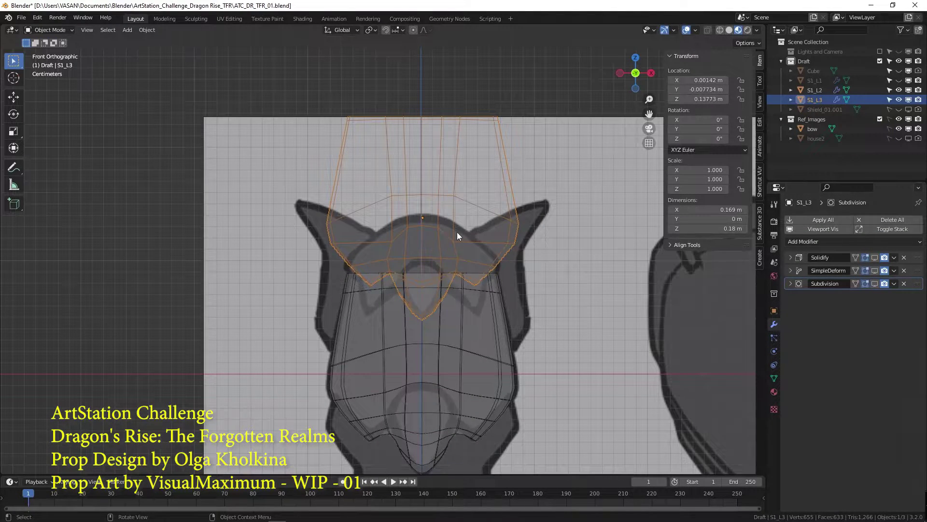
- Delete the topmost rows of vertices from S1_L3's mesh
key(Tab)
key(x)
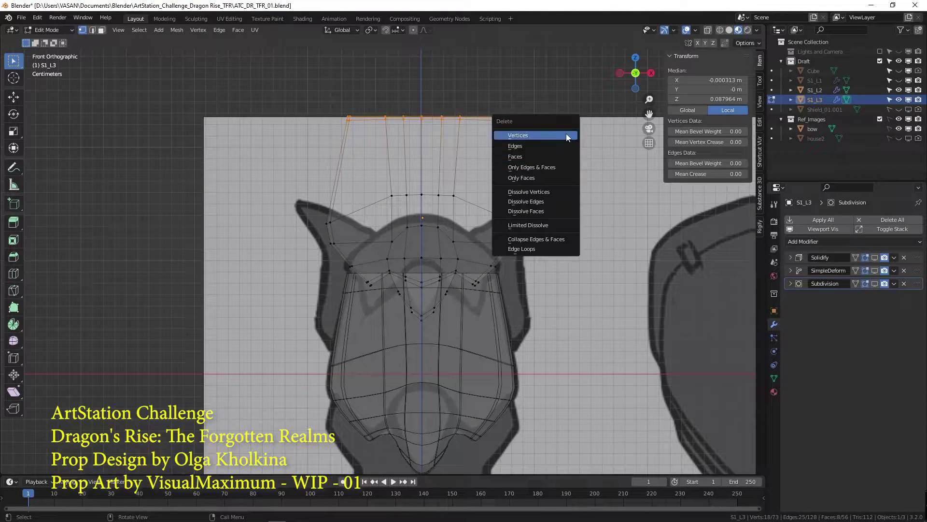
click(565, 136)
- Scale S1_L3 down to about 0.663 as a whole and move it down onto the brow plate in the reference drawing
scroll(454, 322, up, 1)
drag(471, 265, 497, 309)
scroll(423, 318, up, 1)
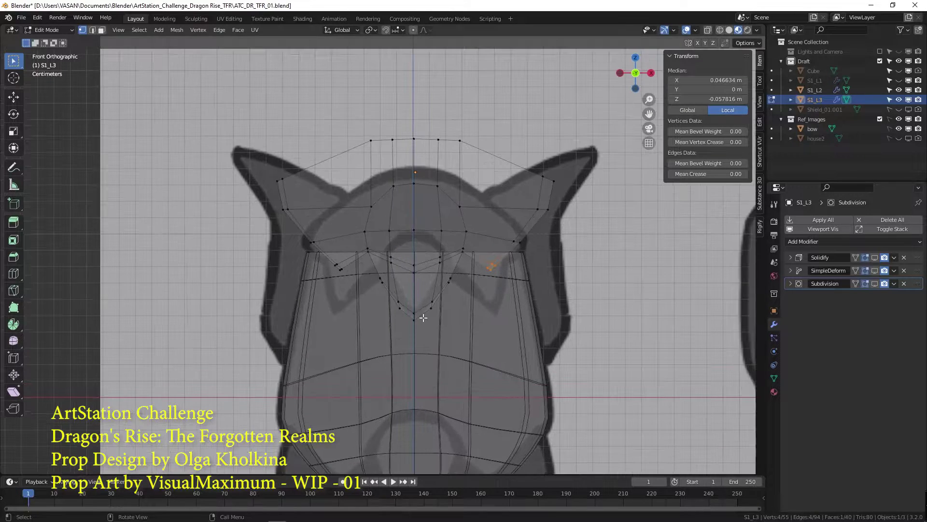
key(Tab)
key(s)
click(604, 320)
key(g)
click(605, 365)
key(s)
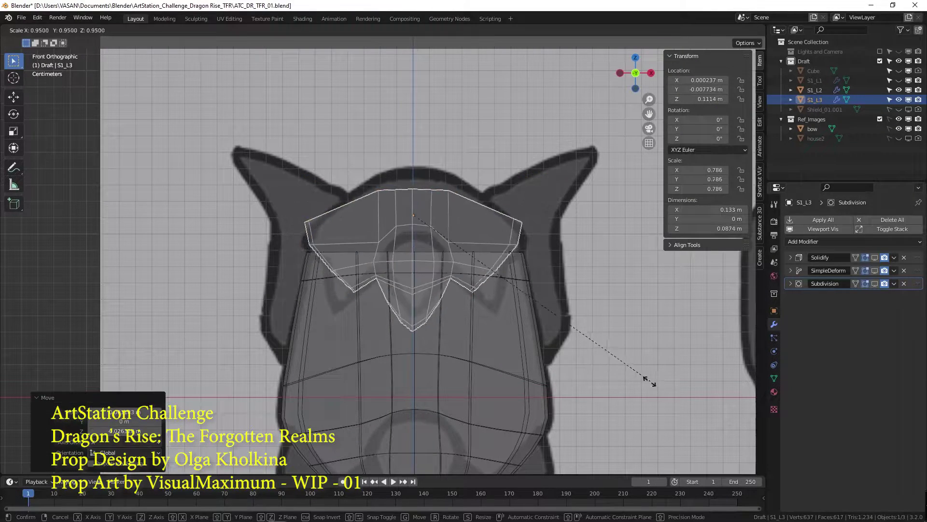
click(614, 366)
key(g)
click(611, 372)
- Scale S1_L3's outer side and top-edge vertices outward by about 1.281
key(Tab)
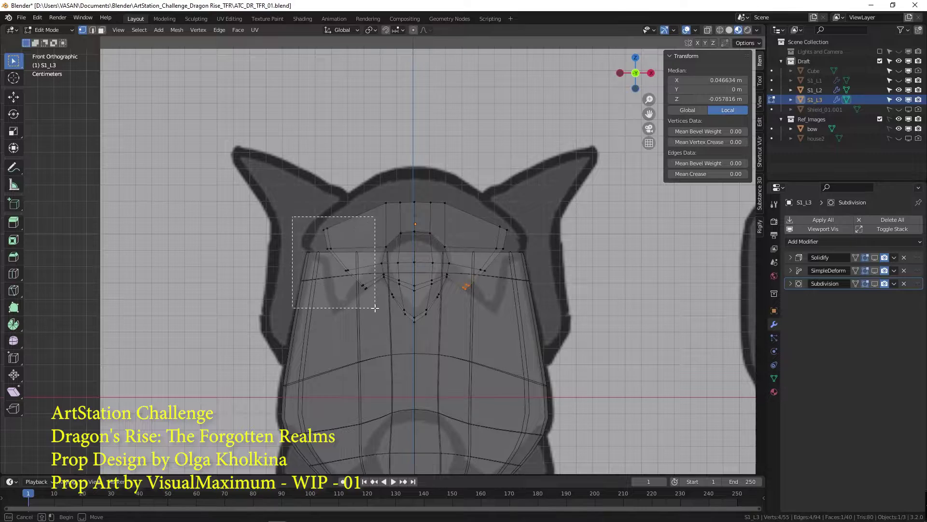
drag(376, 308, 376, 308)
shift+drag(368, 178, 471, 226)
shift+drag(457, 252, 498, 300)
alt+click(472, 207)
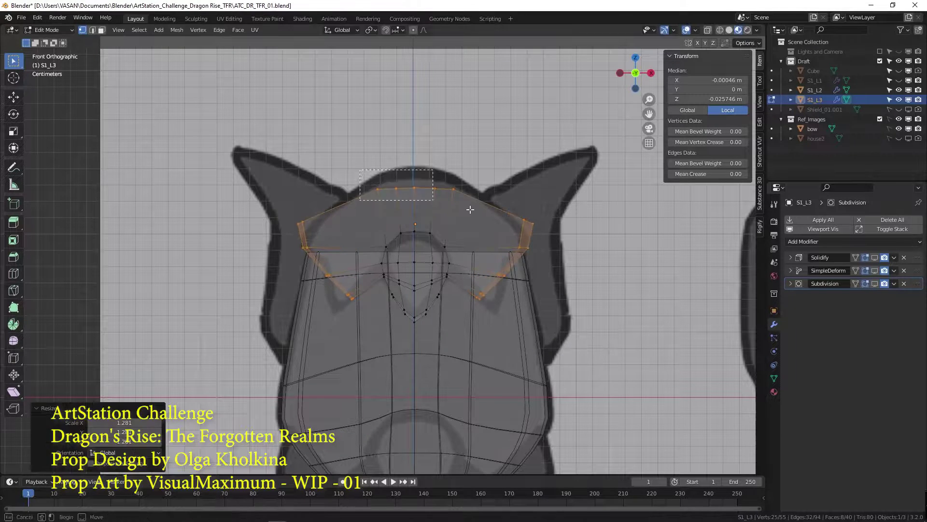
- Raise S1_L3's top row of five vertices along Z toward the crest outline
key(g)
key(g)
ctrl+drag(514, 210, 535, 229)
key(g)
key(z)
click(512, 216)
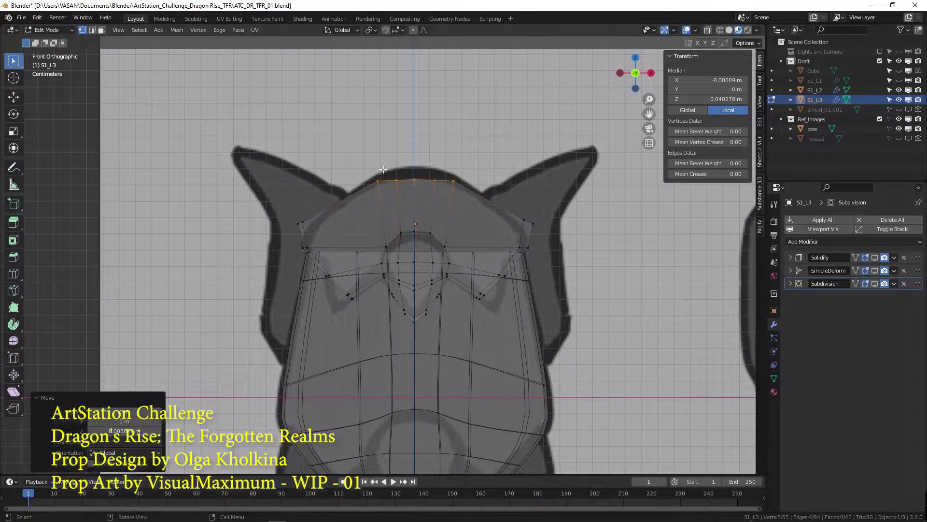
- Raise the inner vertices of S1_L3's top row along Z to round the edge along the crest
shift+drag(393, 173, 443, 207)
key(g)
key(z)
click(435, 198)
drag(384, 164, 443, 183)
key(g)
key(z)
click(443, 177)
- Move S1_L3's upper corner vertices on both sides onto the plate outline in the reference
drag(290, 211, 312, 232)
key(g)
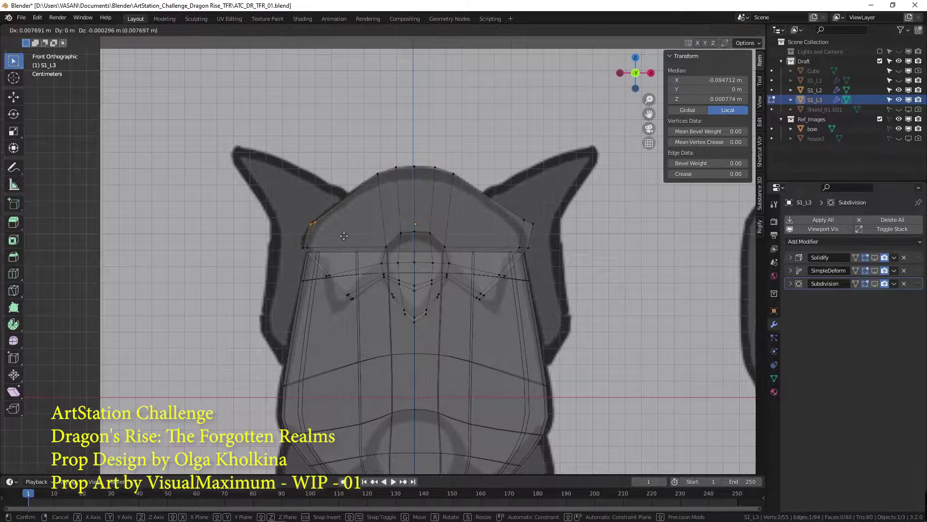
click(315, 244)
drag(519, 205, 534, 230)
key(g)
click(533, 242)
- Move the vertices of S1_L3's two side spike tips down and outward onto the drawn points
drag(471, 286, 500, 316)
key(g)
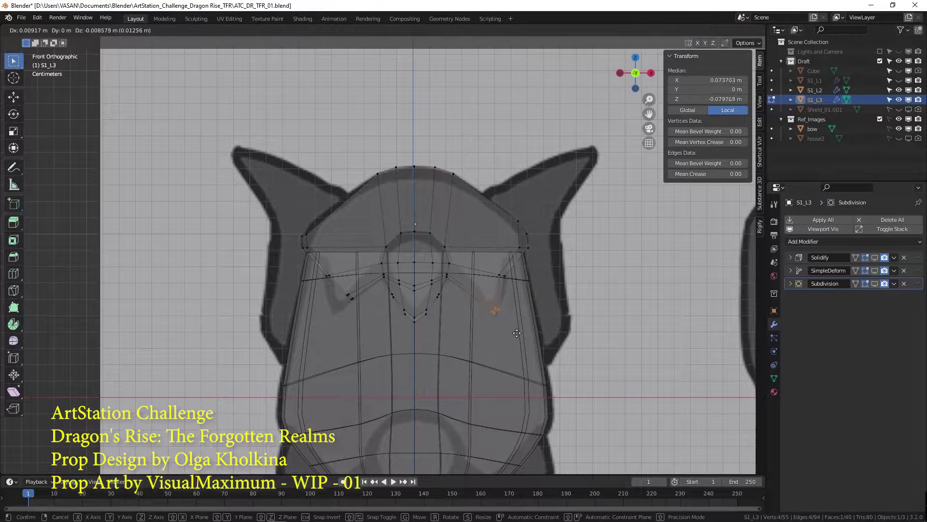
click(516, 332)
drag(339, 285, 374, 310)
key(g)
click(364, 322)
- Raise the vertices at the outer base of both side spikes to match the reference outline
drag(317, 266, 338, 282)
click(335, 266)
drag(492, 266, 514, 285)
key(g)
click(515, 269)
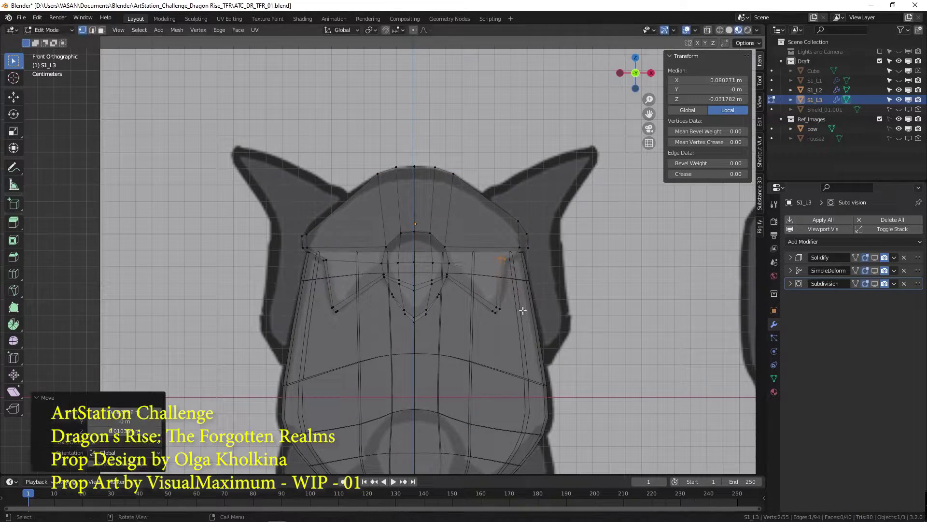
- Hide S1_L2 and fine-tune S1_L3's spike, side-corner and top-edge vertices against the reference drawing
click(898, 90)
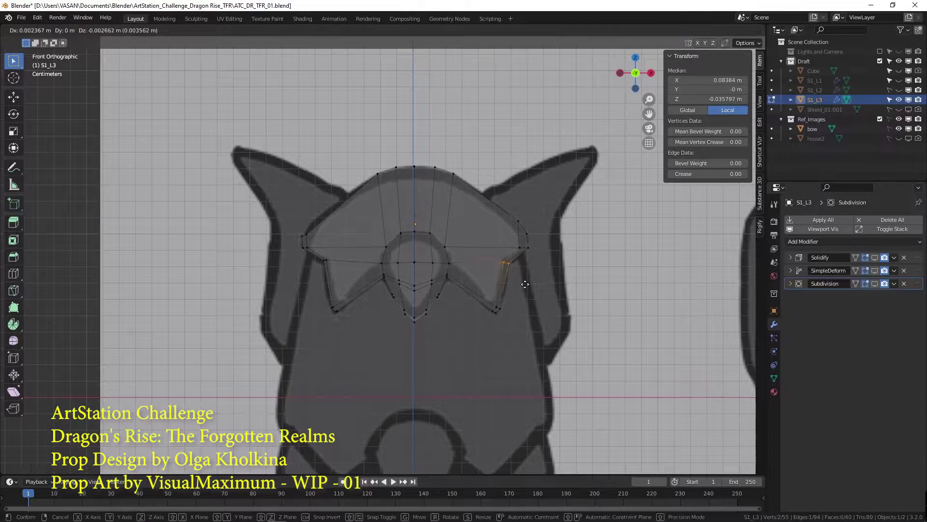
click(333, 310)
click(305, 235)
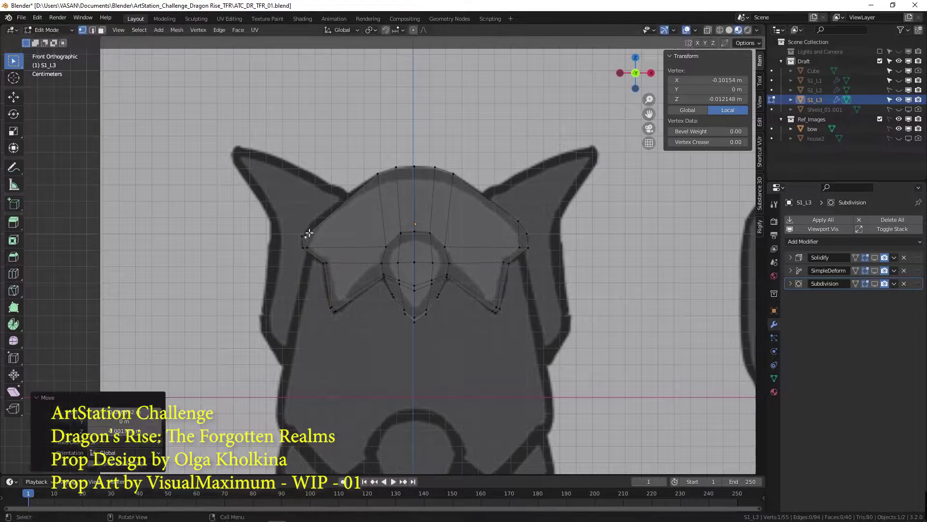
key(g)
click(314, 221)
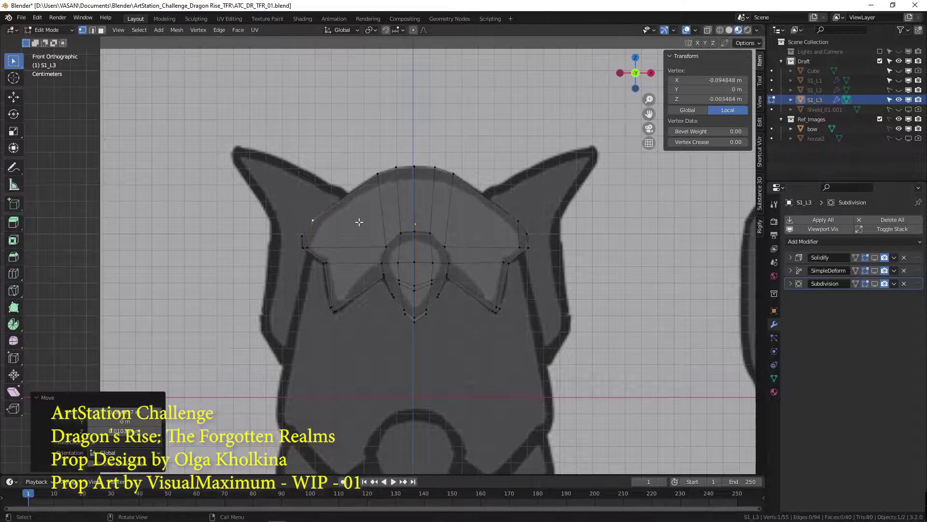
click(518, 221)
key(g)
click(516, 217)
click(397, 169)
key(g)
click(399, 170)
- Leave mesh editing and turn on viewport display of S1_L3's Solidify, SimpleDeform and Subdivision modifiers
key(Tab)
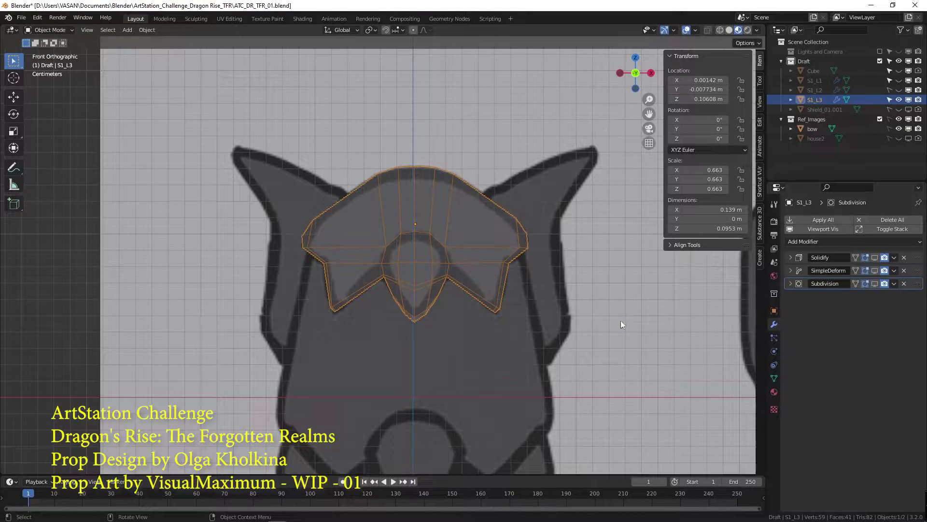
drag(875, 259, 875, 283)
key(alt+z)
- Set the alpha of S1_L3's material to 1.000
click(774, 391)
scroll(864, 458, down, 10)
key(z)
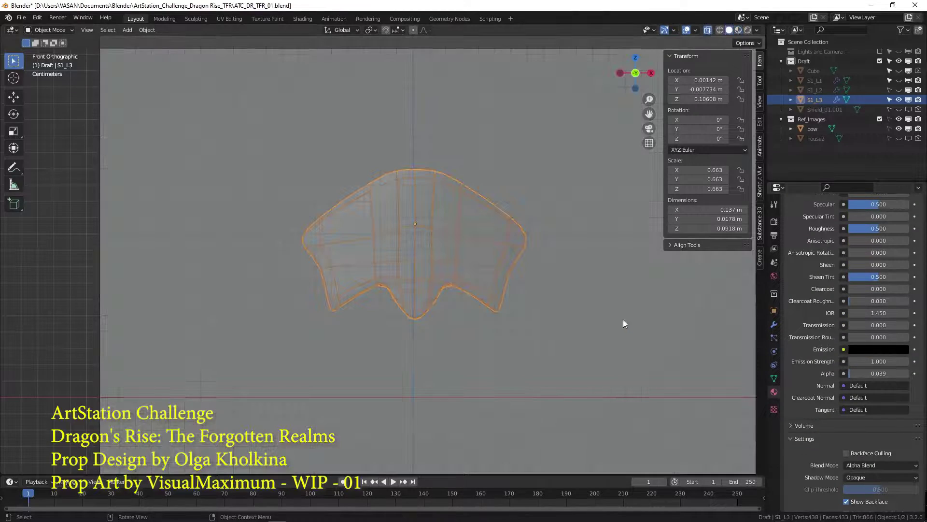
key(alt+z)
key(alt+z)
key(z)
drag(862, 374, 917, 374)
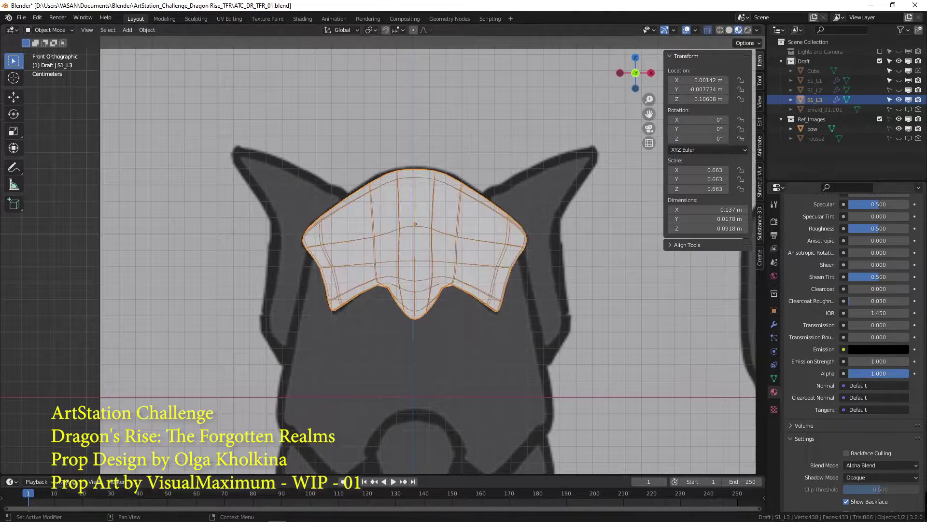
- Show S1_L1 and S1_L2 again and move S1_L3 forward about 0.0023 m along Y
mouse_move(399, 279)
middle_down()
mouse_move(495, 304)
mouse_move(522, 271)
middle_up()
key(z)
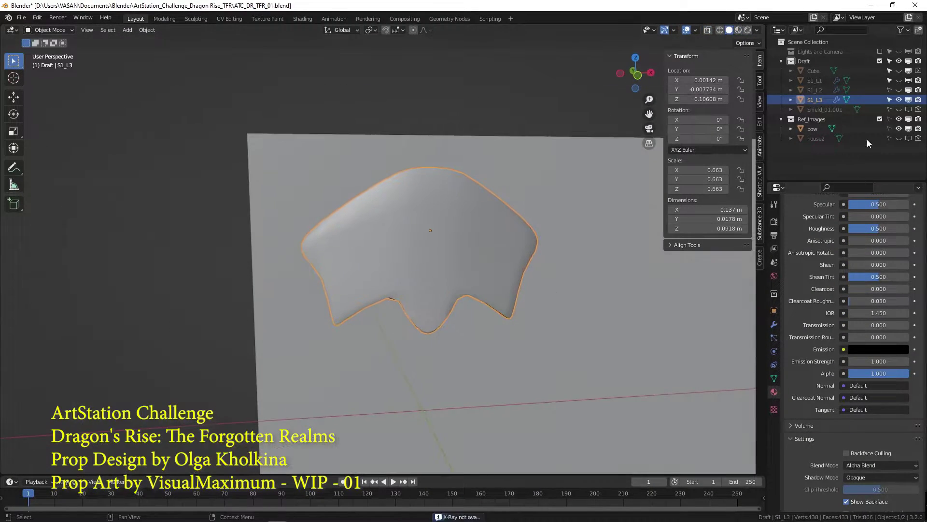
drag(898, 81, 898, 90)
middle_drag(437, 309, 502, 319)
key(g)
key(y)
click(512, 289)
- Adjust S1_L3's Solidify thickness and set S1_L1's Solidify thickness to 0.1 m
click(774, 324)
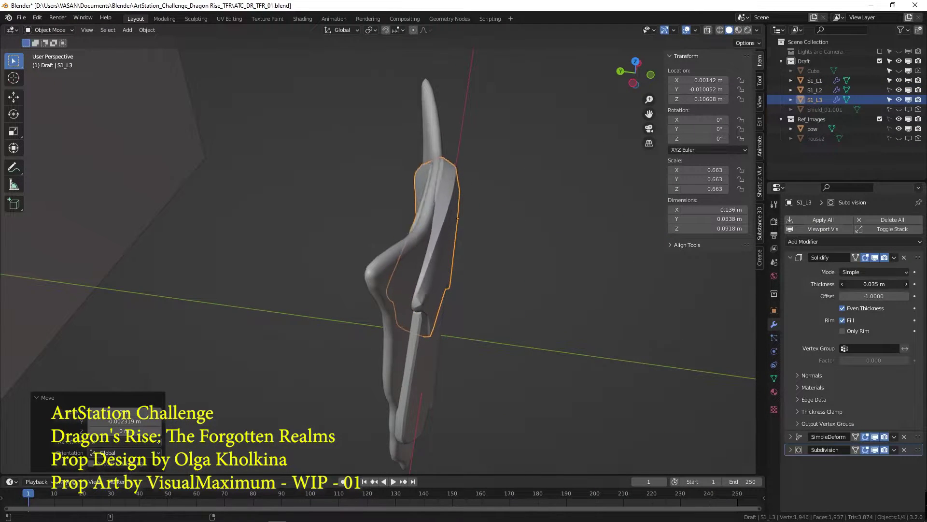
drag(874, 284, 865, 284)
middle_drag(545, 289, 661, 299)
click(483, 290)
middle_drag(719, 299, 630, 316)
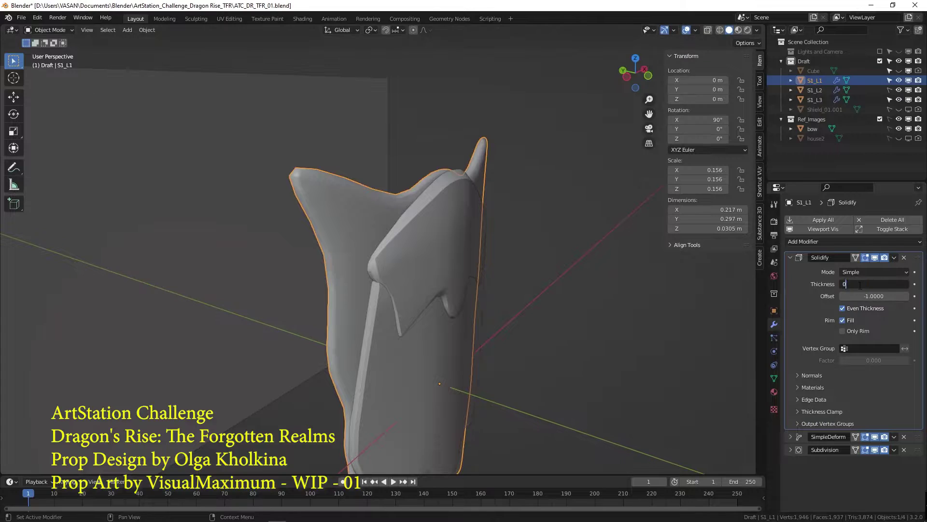
key(Return)
middle_drag(439, 265, 489, 294)
drag(864, 284, 918, 284)
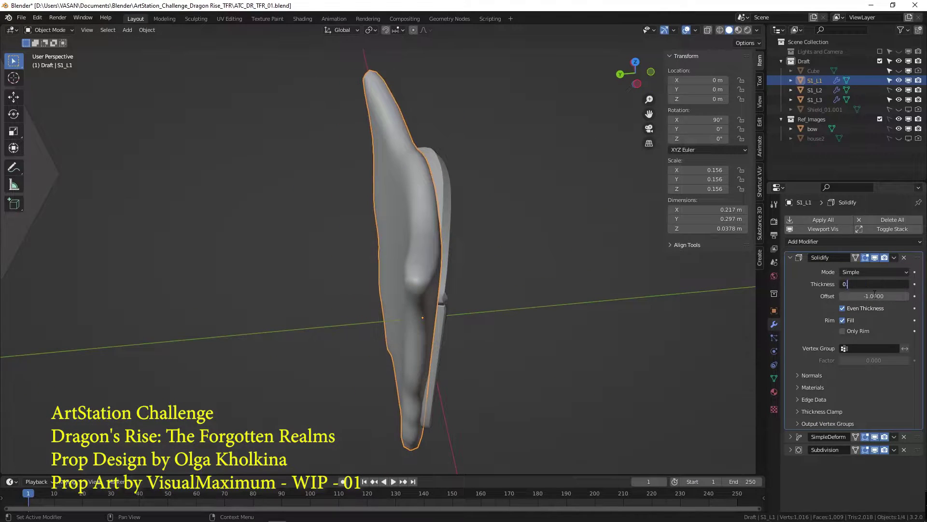
text(1)
key(Return)
- Move S1_L3 slightly along Y against the lower layers and save the file
middle_drag(540, 273, 394, 297)
click(450, 278)
key(g)
key(y)
click(553, 318)
key(KP_7)
key(KP_1)
key(ctrl+s)
click(492, 306)
key(ctrl+s)
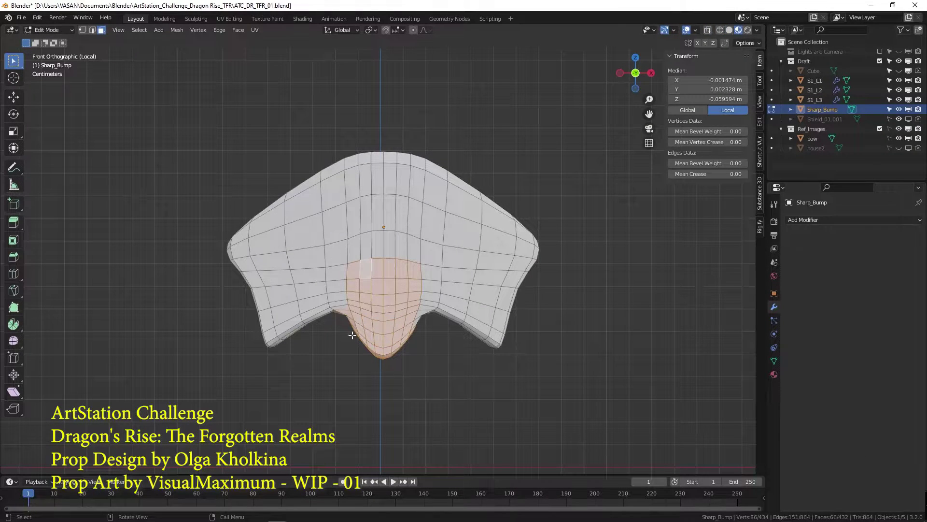
- Limit the face selection on Sharp_Bump to the front faces of its central pointed tongue
ctrl+drag(348, 359, 321, 310)
middle_drag(323, 309, 358, 272)
key(grave)
click(316, 242)
scroll(365, 313, up, 4)
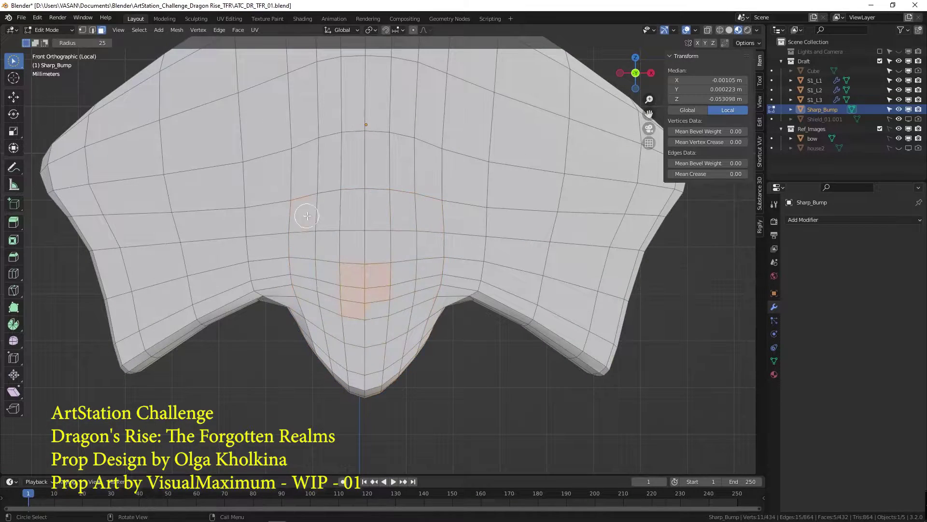
drag(309, 258, 353, 294)
scroll(345, 246, down, 2)
mouse_move(348, 253)
middle_down()
mouse_move(427, 253)
mouse_move(358, 268)
middle_up()
- Try separating the central tongue faces from Sharp_Bump into their own object, and undo the separation
key(ctrl+Tab)
key(ctrl+Tab)
click(388, 269)
click(359, 272)
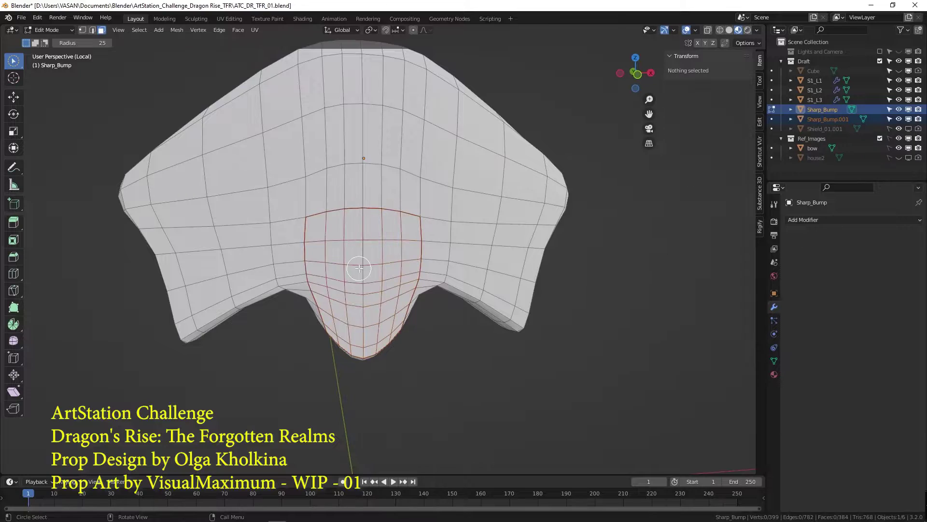
key(Tab)
key(Tab)
key(ctrl+Tab)
click(335, 256)
key(ctrl+z)
key(ctrl+z)
key(ctrl+z)
key(ctrl+z)
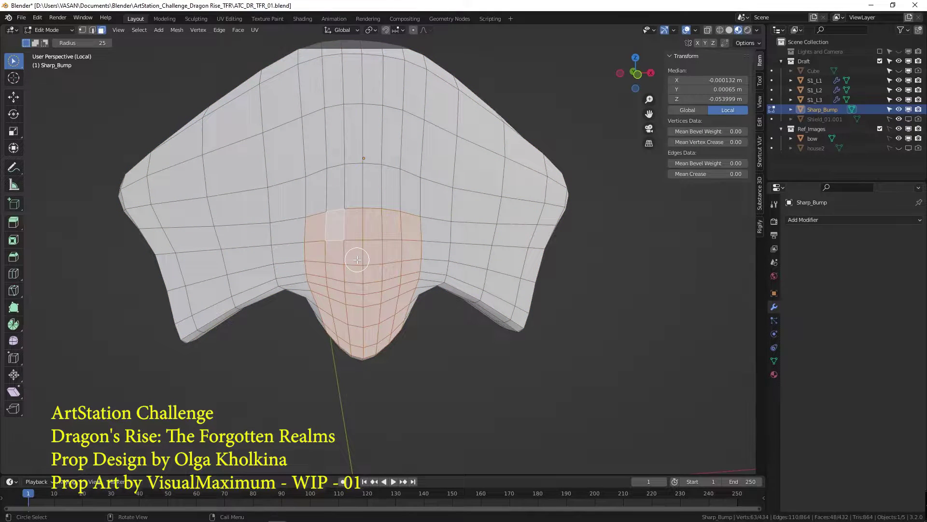
- Duplicate the selected tongue faces in place and separate the copy into a new object
right_click(357, 272)
middle_drag(289, 325, 409, 333)
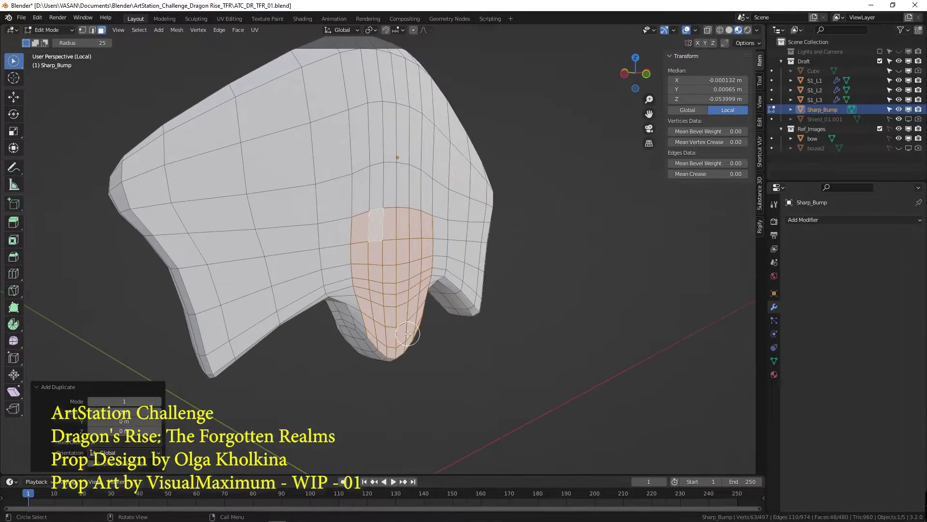
click(406, 335)
key(Tab)
click(386, 276)
- Hide the full-plate Sharp_Bump object and rename it S1_L3_Bkp, giving the separated tongue piece the name Sharp_Bump
click(899, 110)
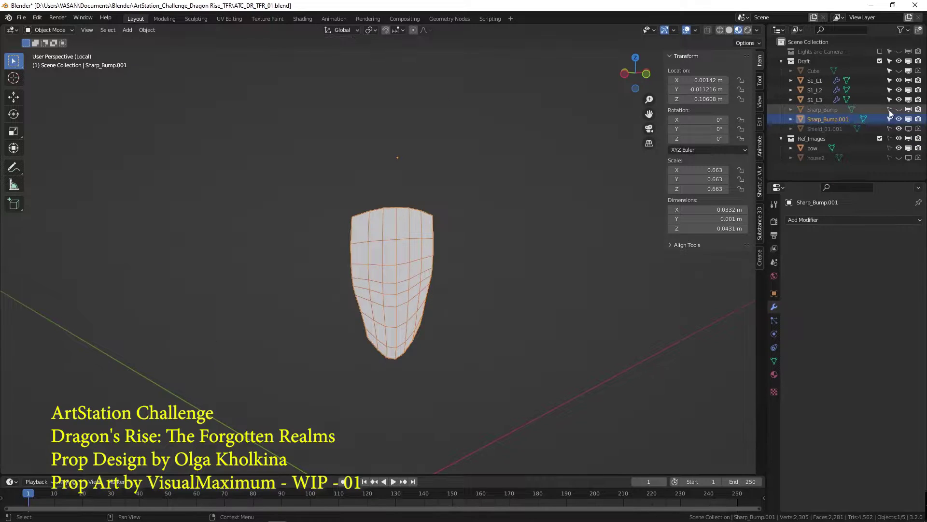
drag(890, 111, 890, 120)
click(899, 119)
click(899, 111)
click(899, 110)
double_click(828, 119)
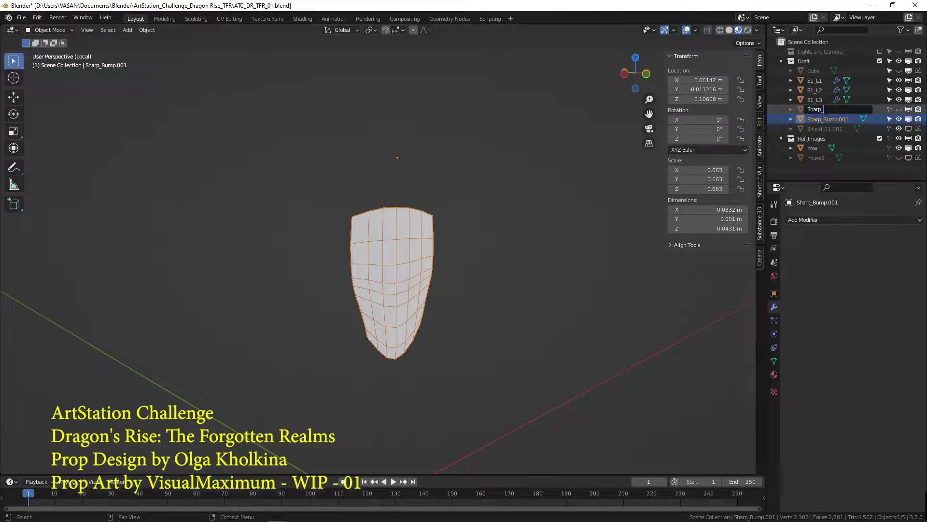
click(899, 128)
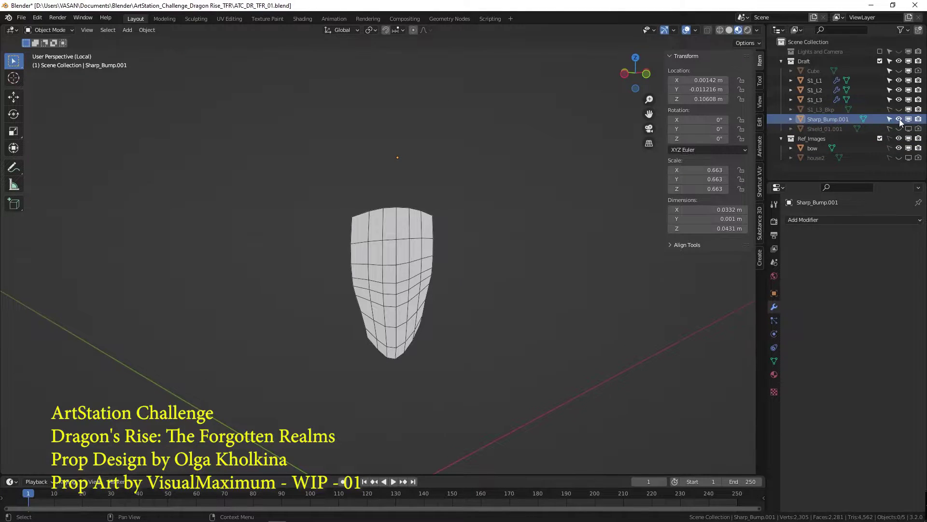
- Leave the isolated view and add a Solidify modifier to Sharp_Bump
key(KP_Divide)
middle_drag(333, 220, 474, 231)
key(Tab)
key(Tab)
key(KP_Decimal)
click(816, 219)
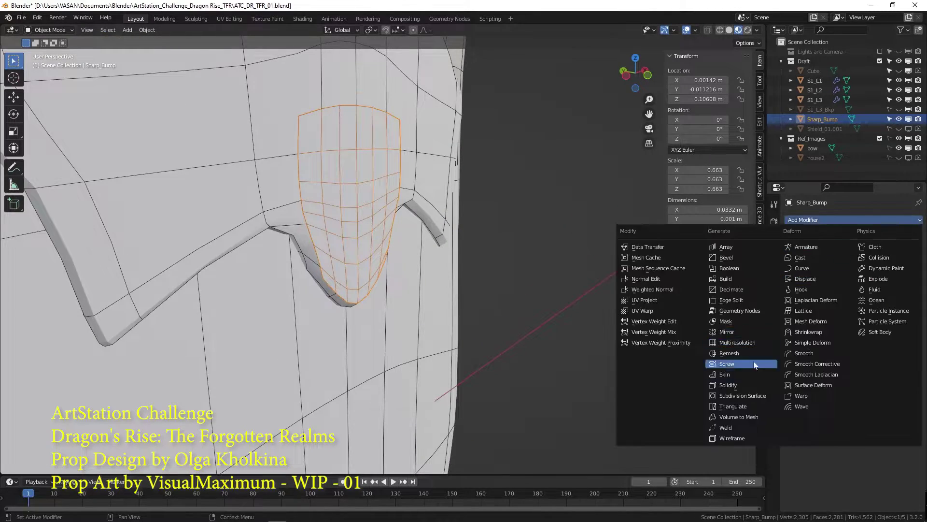
click(746, 384)
- Move Sharp_Bump about 0.0034 m along Y so it stands out in front of S1_L3
middle_drag(405, 274, 432, 273)
key(g)
key(y)
click(495, 290)
- Add a Bevel modifier to Sharp_Bump and set its Solidify thickness to 0.005 m
middle_drag(495, 289, 453, 316)
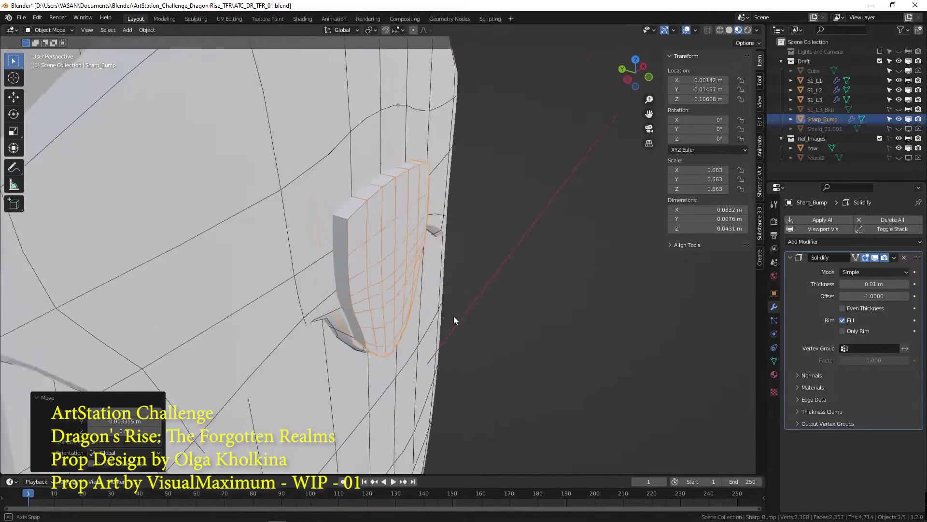
click(855, 242)
click(714, 279)
middle_drag(486, 280, 323, 219)
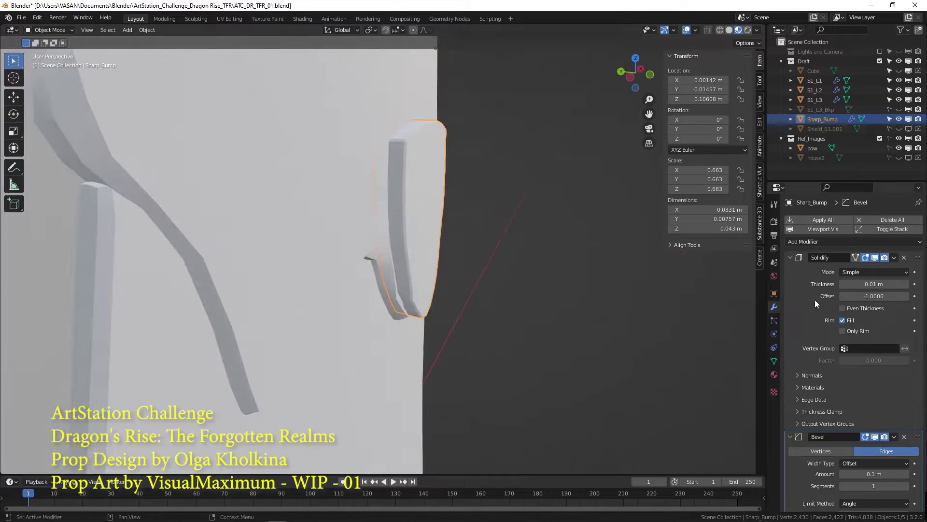
drag(873, 284, 866, 284)
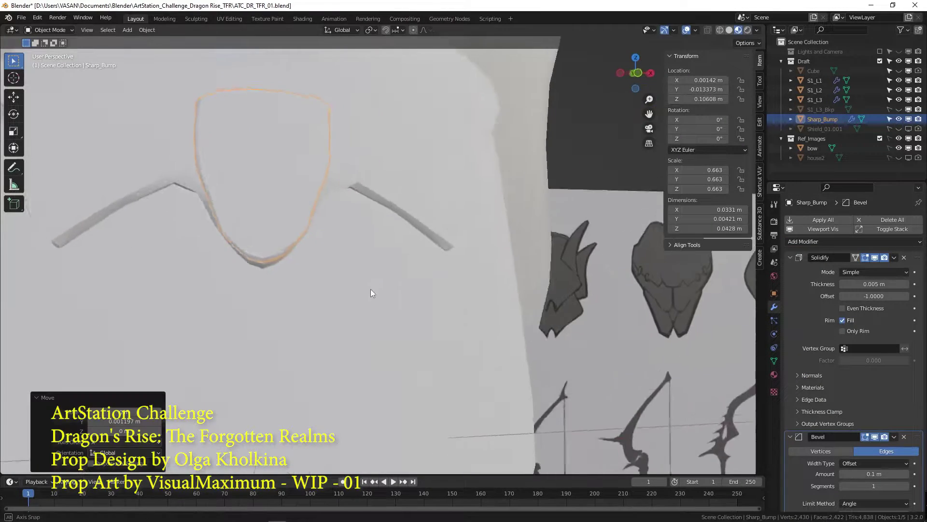
- Scale Sharp_Bump's mesh by about 1.108 and raise its upper vertices along Z
key(s)
click(426, 302)
key(g)
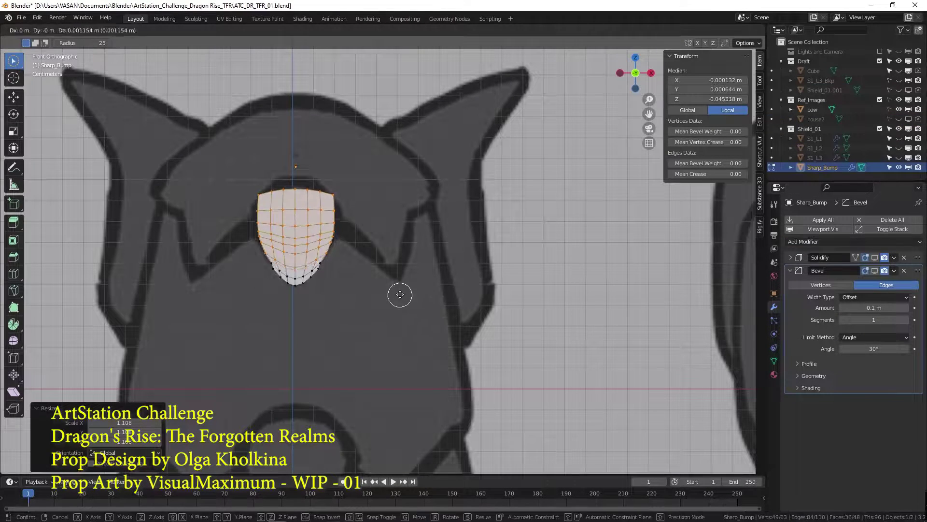
key(z)
click(393, 280)
- Move Sharp_Bump's lower horizontal edge loops down toward the pointed tip to fill out its lower outline
click(333, 298)
key(2)
alt+click(310, 251)
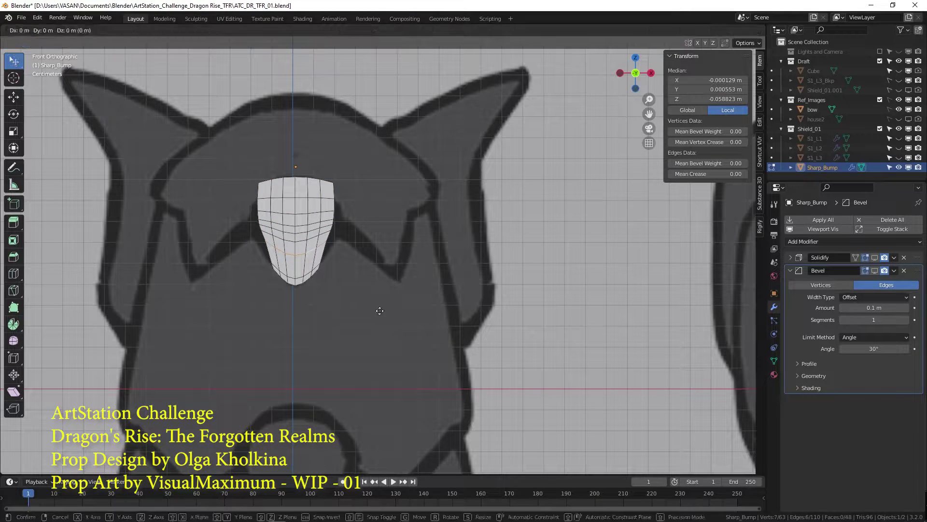
key(g)
click(380, 317)
click(405, 321)
alt+click(305, 243)
click(362, 281)
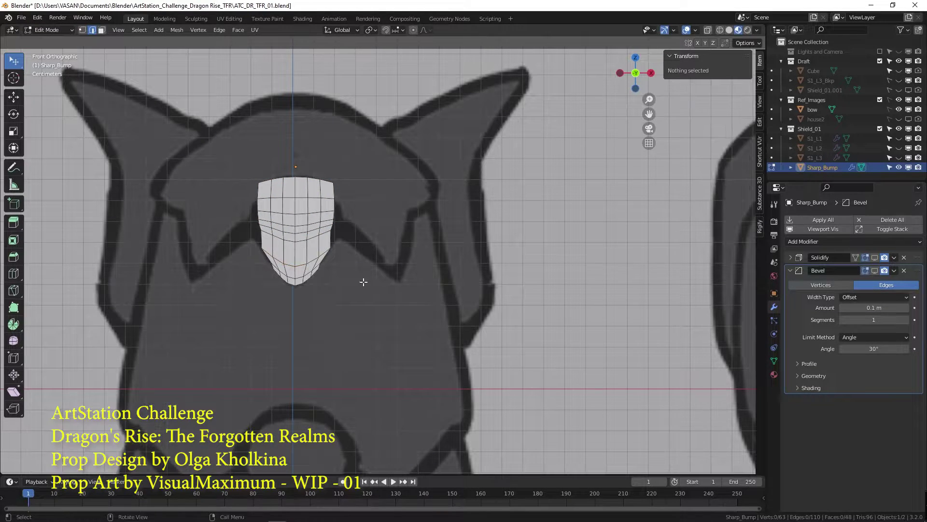
- Widen Sharp_Bump's lower-middle edge loop and shift the loop below it along Z to follow the reference outline
key(ctrl+z)
key(s)
click(392, 304)
click(335, 274)
alt+click(311, 245)
key(g)
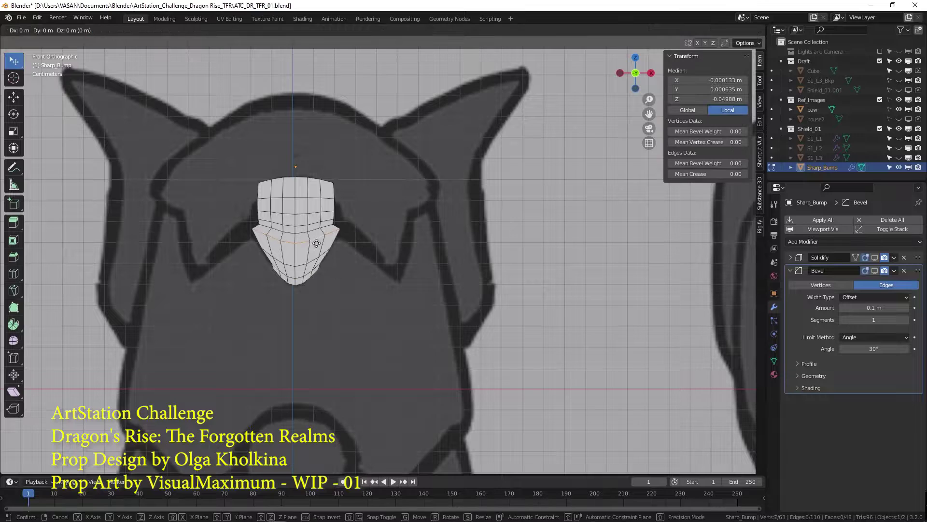
key(z)
click(319, 252)
click(330, 273)
- Scale the two edge loops nearest Sharp_Bump's tip along X, the lowest one by about 1.08
scroll(304, 275, up, 3)
alt+click(317, 267)
key(s)
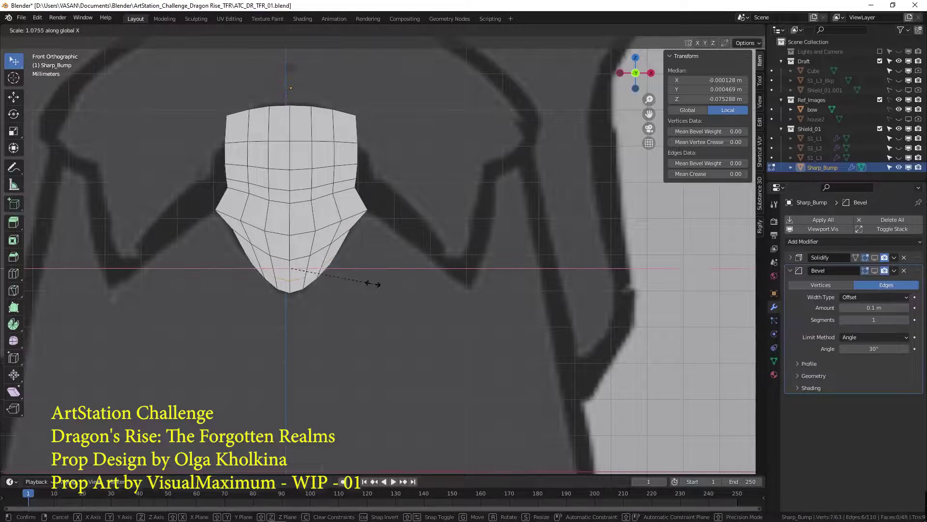
click(373, 284)
alt+click(330, 243)
click(355, 253)
key(ctrl+z)
key(s)
key(x)
click(361, 253)
- Lower the edge loop above Sharp_Bump's widest loop about 0.003 m along Z and scale it by about 1.247
alt+click(343, 192)
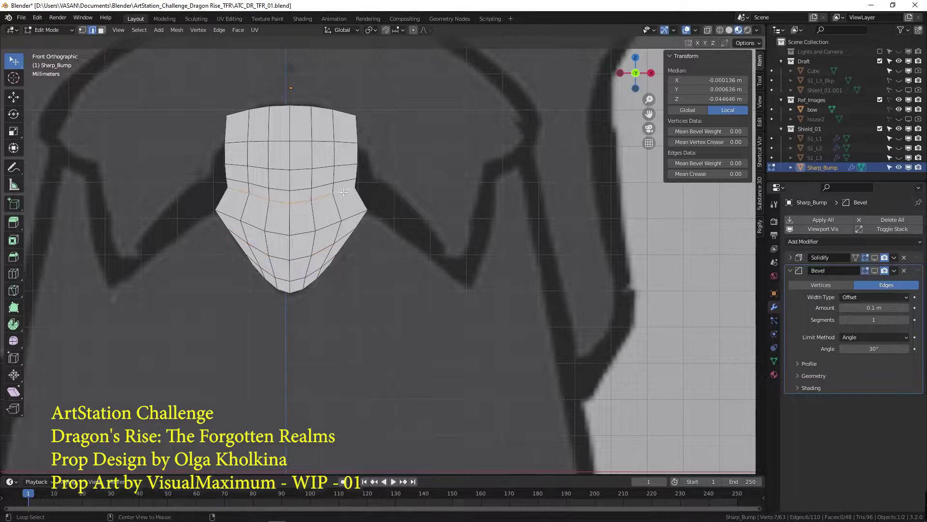
key(g)
key(z)
click(345, 204)
key(s)
click(360, 220)
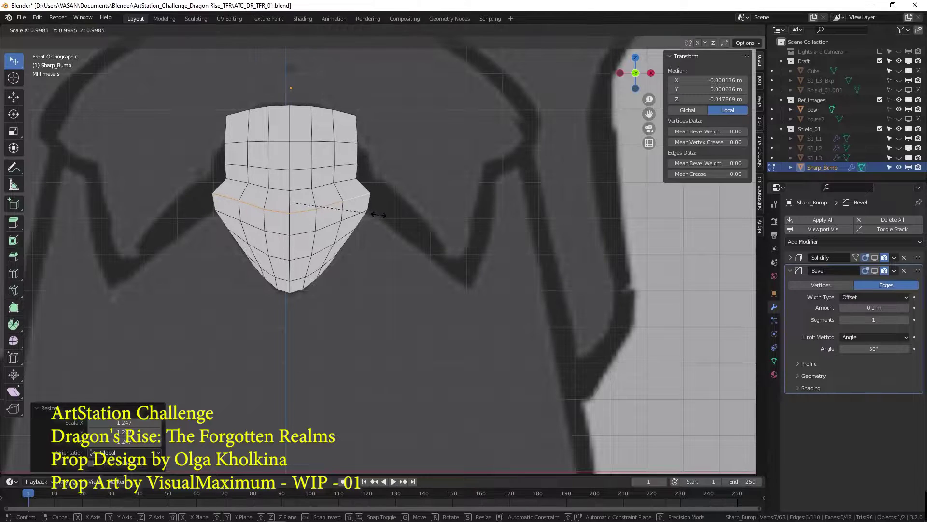
- Scale the next edge loop up on Sharp_Bump by about 1.236 and the one above it by 1.188 along X
alt+click(322, 186)
key(s)
click(329, 187)
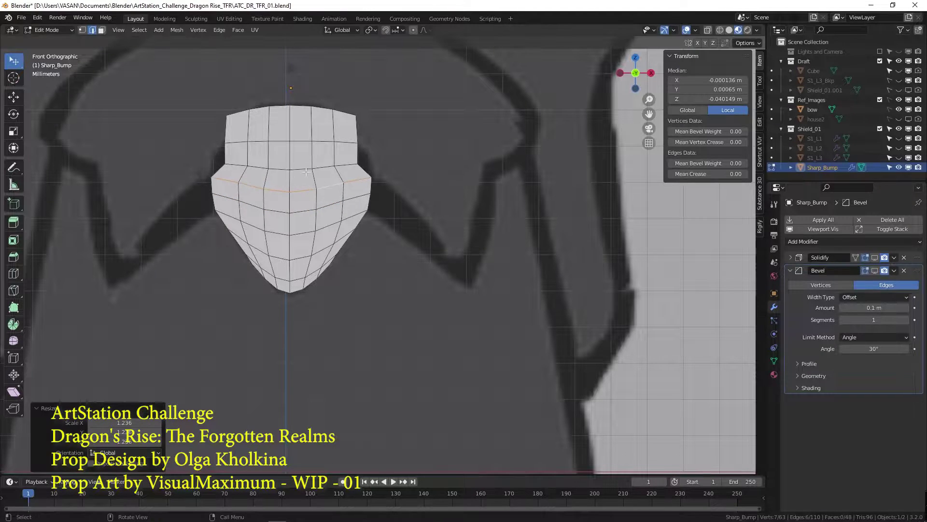
alt+click(306, 171)
key(s)
key(x)
click(308, 172)
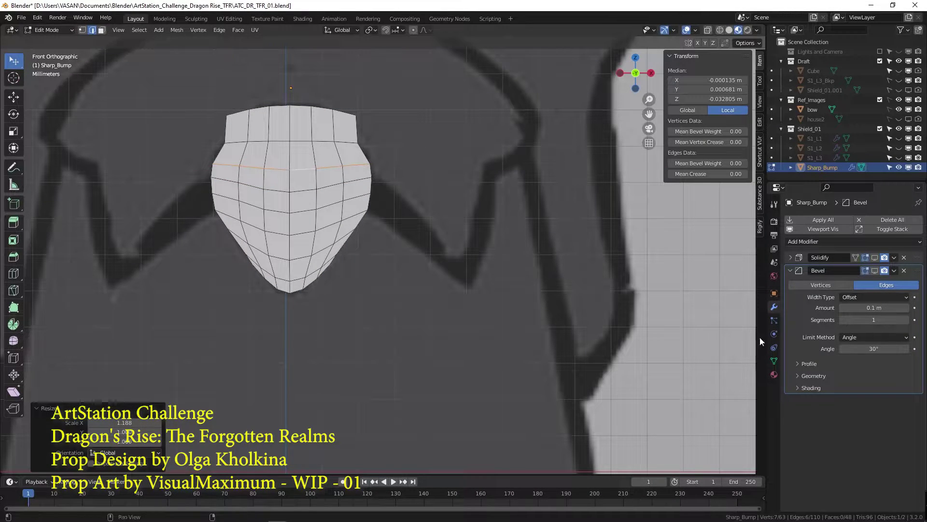
- Lower the alpha of Sharp_Bump's material to 0.150 so the reference shows through the mesh
click(774, 375)
scroll(869, 387, down, 10)
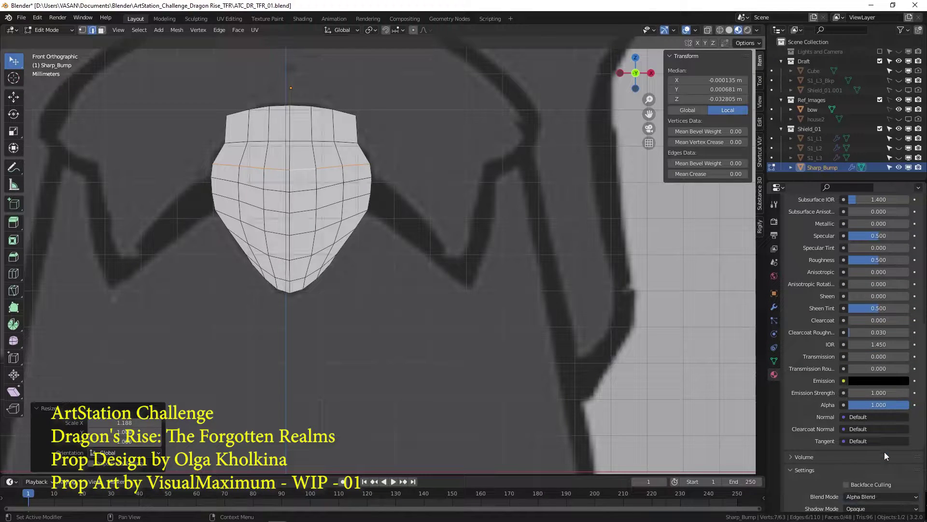
drag(883, 405, 857, 405)
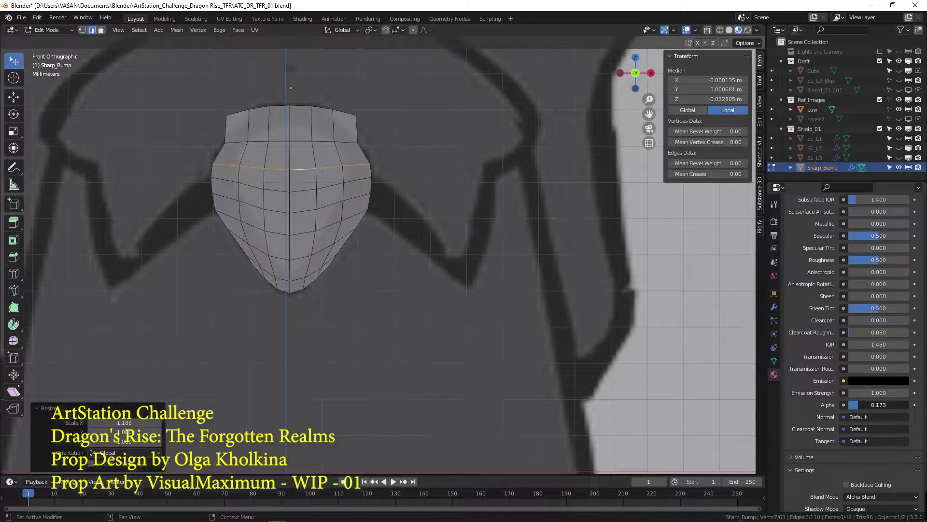
- Widen Sharp_Bump's second edge loop from the top along X and narrow its top edge to 0.701
alt+click(343, 142)
key(s)
key(x)
click(347, 139)
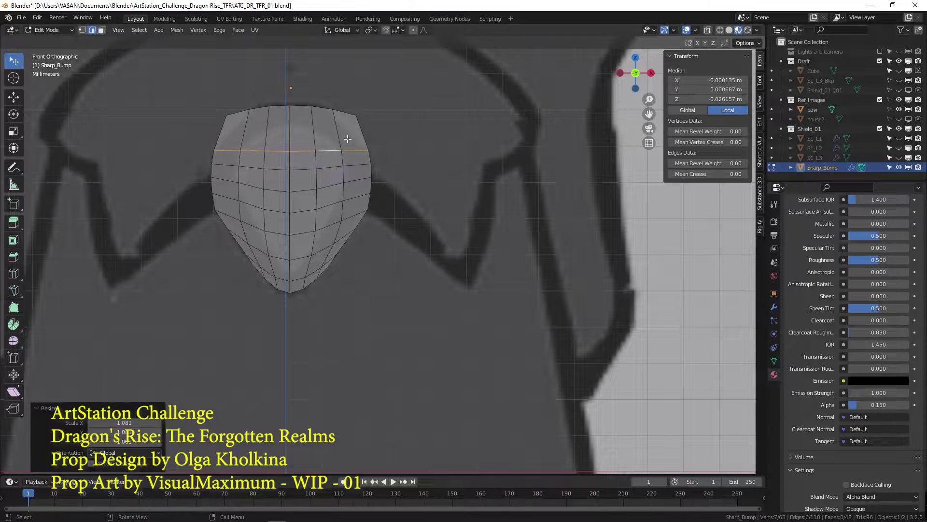
alt+click(346, 114)
key(s)
key(x)
click(405, 158)
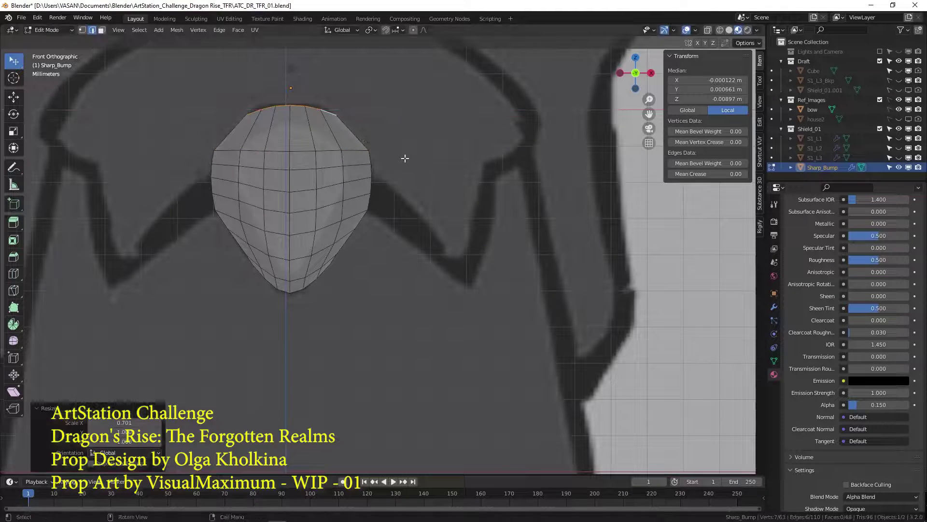
- Add a horizontal edge loop just below Sharp_Bump's top edge and switch to vertex selection
right_click(365, 134)
shift+middle_drag(344, 118, 393, 226)
scroll(394, 226, up, 3)
key(ctrl+Tab)
key(1)
- Try to move a single upper corner vertex of Sharp_Bump
drag(195, 192, 365, 221)
right_click(364, 221)
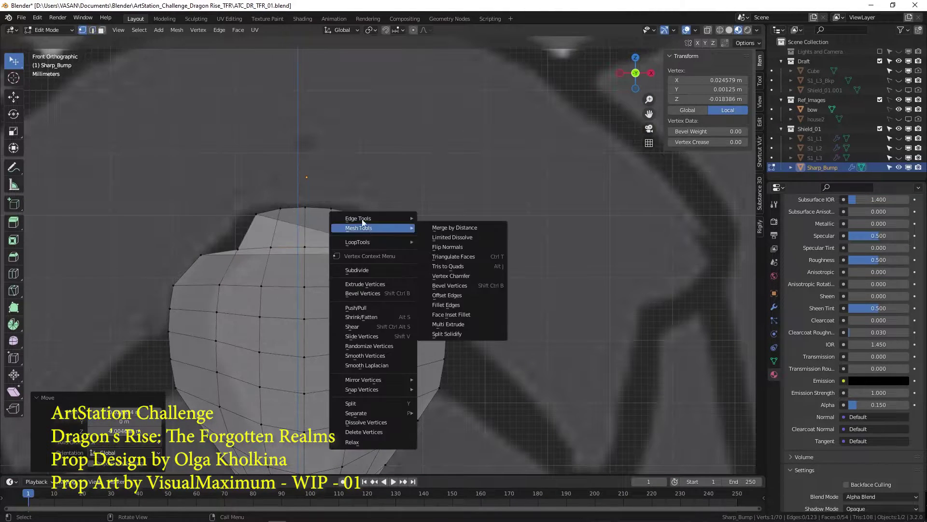
key(ctrl+z)
key(ctrl+z)
- Scale Sharp_Bump's top row of vertices and raise it slightly along Z to meet the reference outline
key(w)
drag(197, 191, 421, 229)
key(s)
click(426, 233)
key(g)
key(z)
click(426, 230)
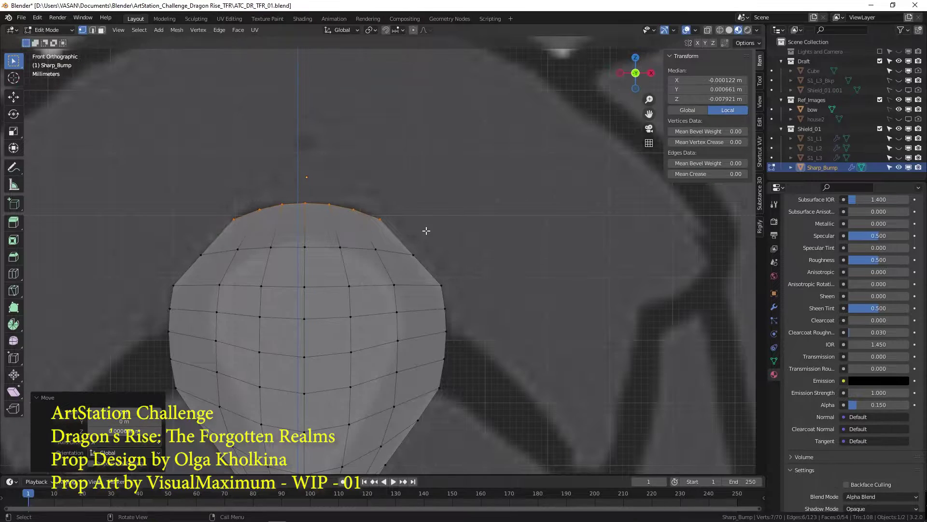
scroll(455, 259, down, 2)
scroll(484, 308, down, 2)
scroll(429, 277, up, 4)
key(g)
key(z)
click(465, 290)
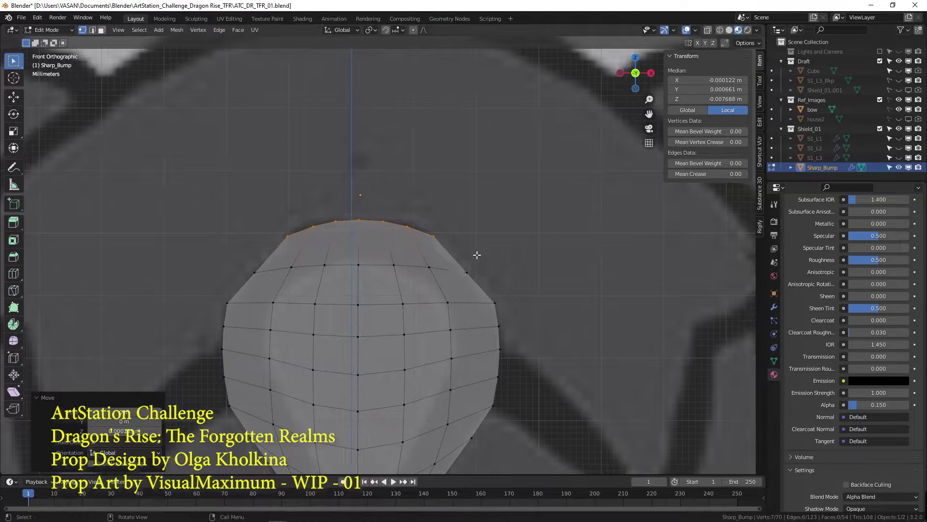
- Lower the two end vertices of Sharp_Bump's top row along local Z and scale them apart along X by about 1.07
click(433, 236)
shift+click(287, 236)
key(g)
key(z)
key(z)
click(515, 274)
key(s)
key(x)
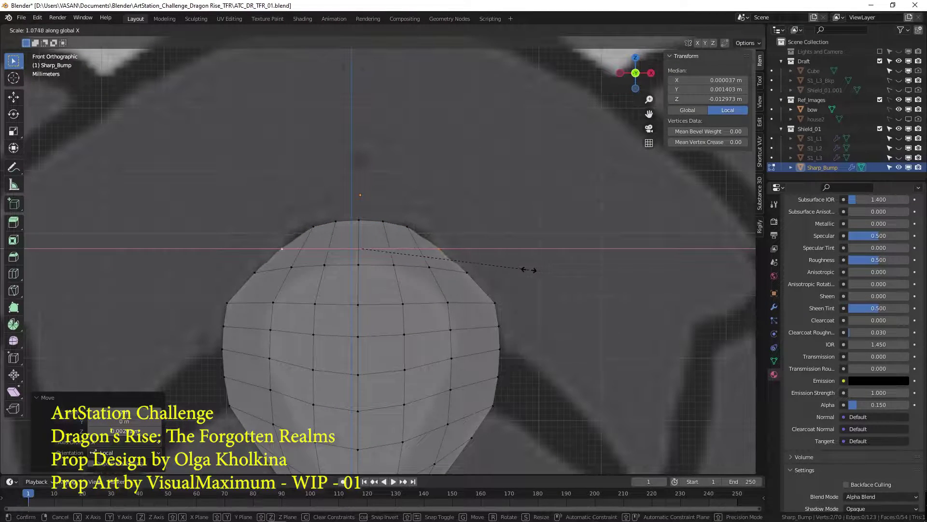
click(529, 270)
- Try lowering the neighbouring vertex pair of the top row along local Z, and undo the recent top-row adjustments
click(313, 227)
key(z)
right_click(499, 260)
key(g)
key(z)
key(z)
click(501, 265)
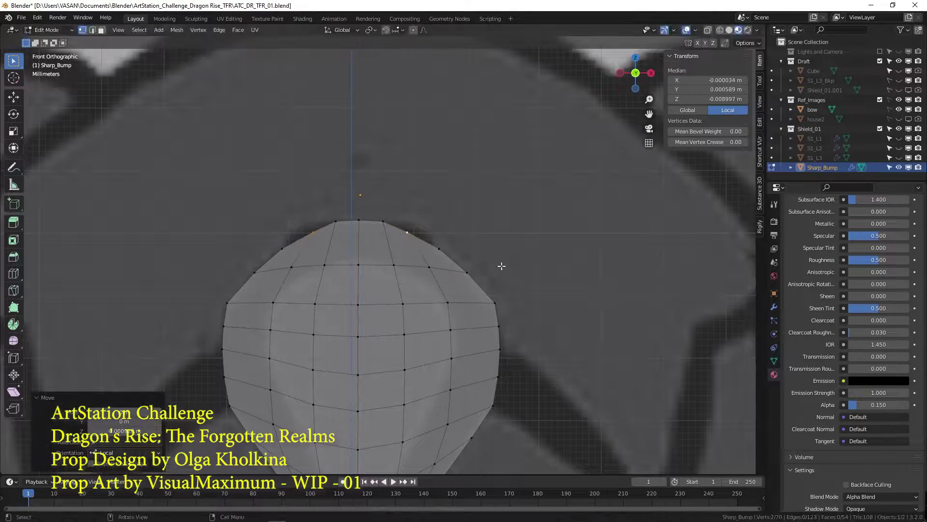
right_click(521, 265)
key(ctrl+z)
key(ctrl+z)
key(ctrl+z)
key(ctrl+z)
key(ctrl+z)
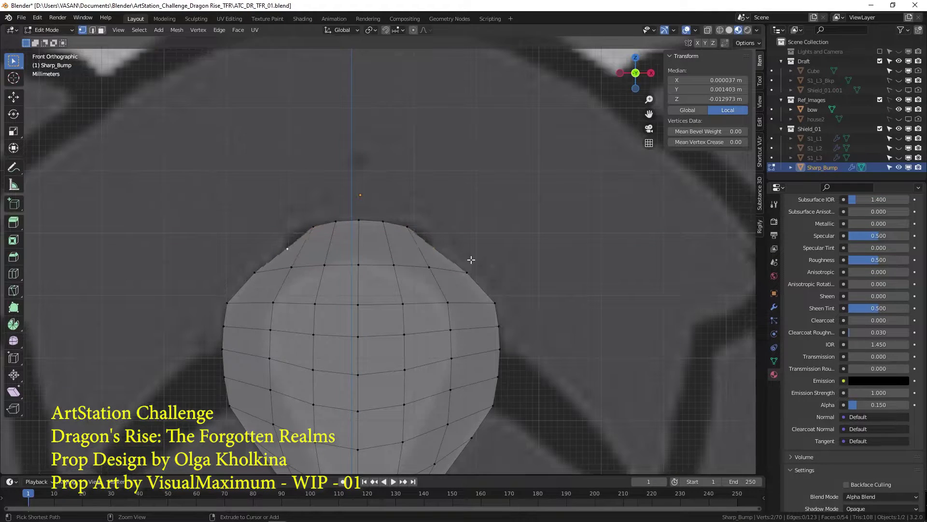
- Scale the two end vertices of Sharp_Bump's top row and return to Object Mode
key(s)
click(577, 287)
key(ctrl+Tab)
click(471, 280)
- Turn on the viewport display of Sharp_Bump's Solidify and Bevel modifiers
scroll(454, 301, down, 4)
click(775, 308)
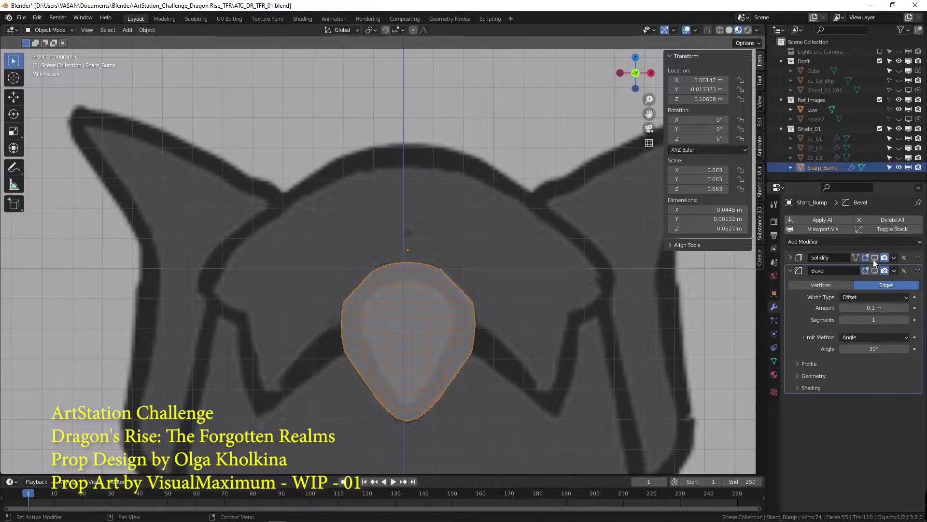
drag(876, 258, 875, 271)
- Set the alpha of Sharp_Bump's material to 1.000 and its blend mode to Opaque
click(775, 374)
scroll(873, 418, down, 10)
drag(874, 393, 909, 393)
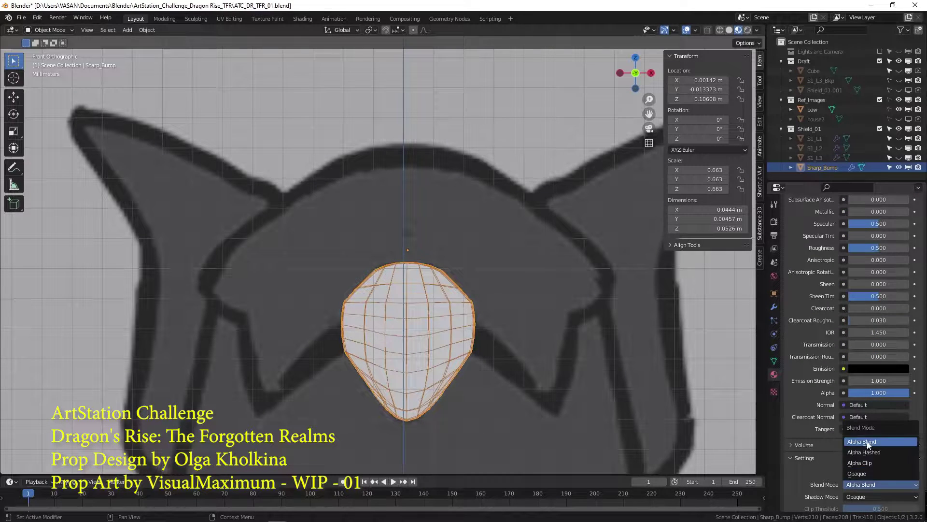
click(865, 473)
- Check Sharp_Bump in isolation, show shield layers S1_L1, S1_L2 and S1_L3 again, and use Solid viewport shading
middle_drag(378, 321, 430, 331)
scroll(437, 332, down, 6)
key(KP_Divide)
key(KP_0)
key(KP_0)
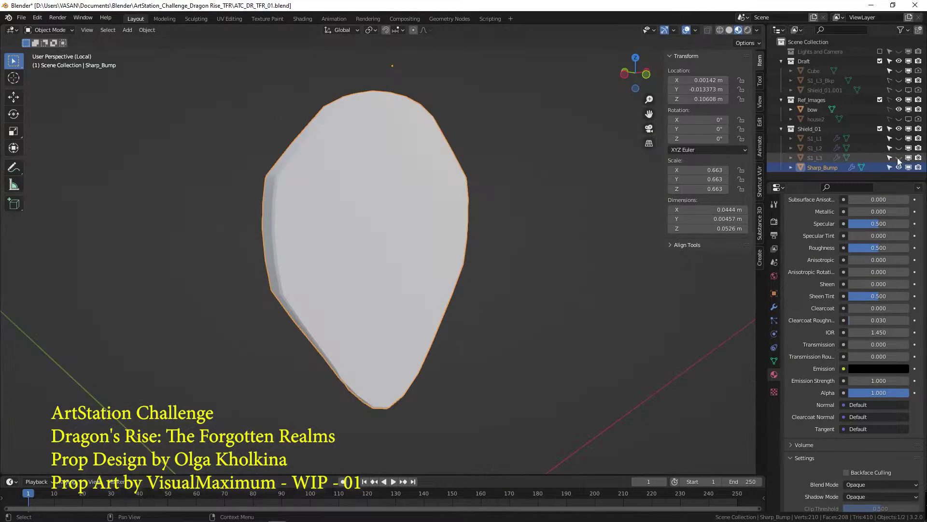
key(KP_Divide)
key(KP_1)
scroll(494, 331, down, 8)
scroll(494, 331, up, 5)
shift+middle_drag(425, 410, 440, 325)
click(439, 326)
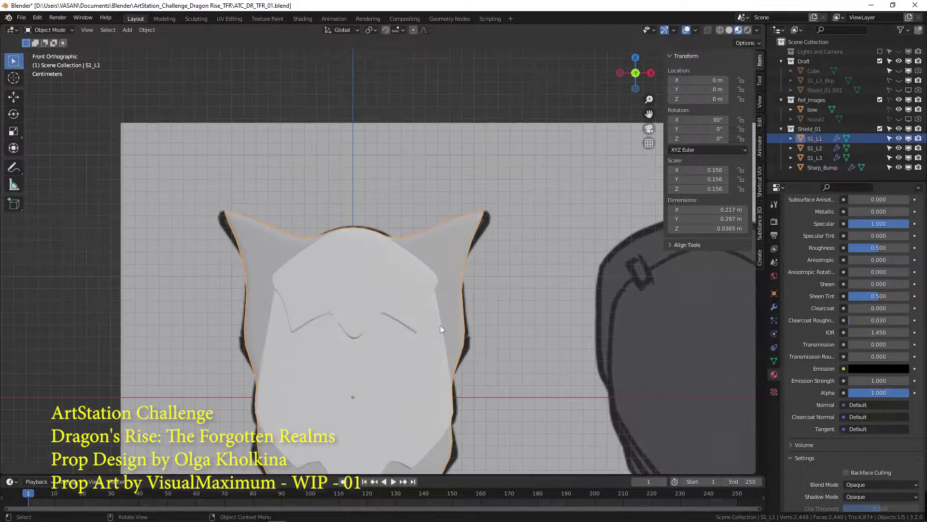
key(z)
shift+middle_drag(355, 305, 360, 187)
- Save the file and duplicate Sharp_Bump about 0.1336 m down along Z, over the lower edge of S1_L2
click(361, 188)
key(ctrl+s)
key(shift+d)
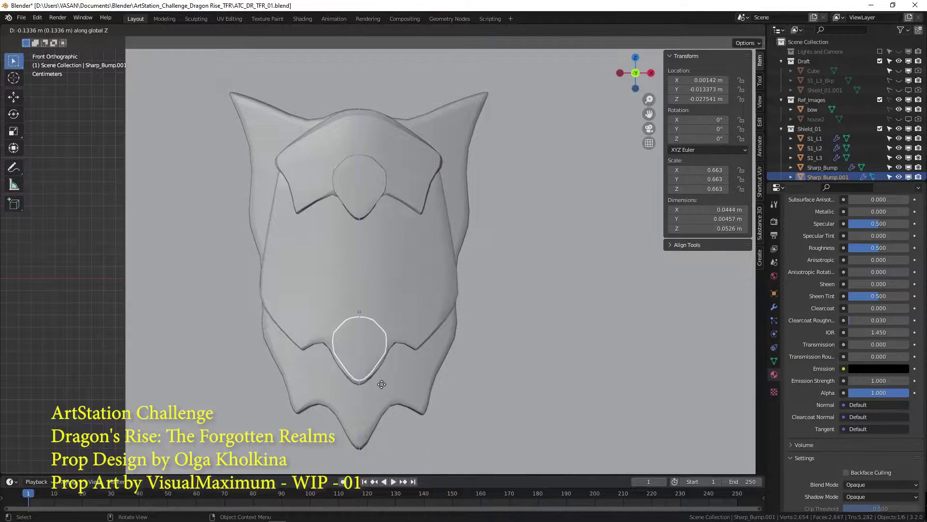
click(381, 384)
- Scale the duplicated bump to about 0.776 and raise it about 0.004 m along Z
key(s)
click(395, 393)
key(g)
key(z)
click(394, 388)
- Move the duplicated bump about 0.0032 m along Y toward the shield surface
middle_drag(394, 387, 369, 315)
key(g)
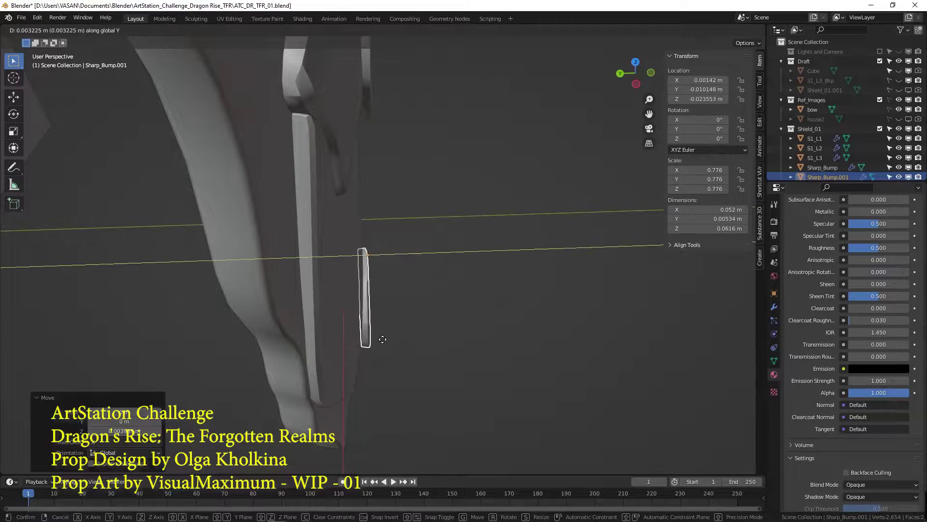
click(383, 341)
key(KP_1)
scroll(389, 359, down, 3)
- Duplicate Sharp_Bump down onto the shield's bottom tip and scale the copy to 0.562, with X at 0.428
click(383, 184)
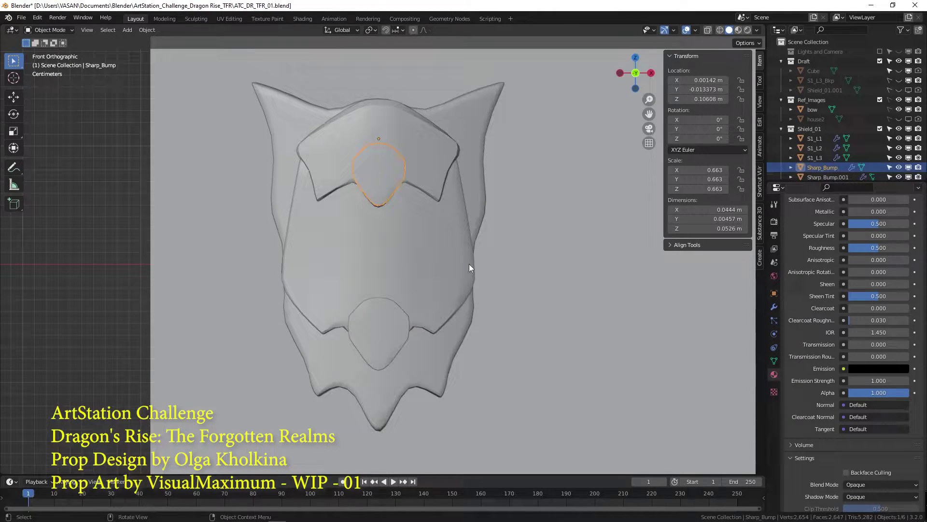
click(452, 44)
key(s)
click(486, 389)
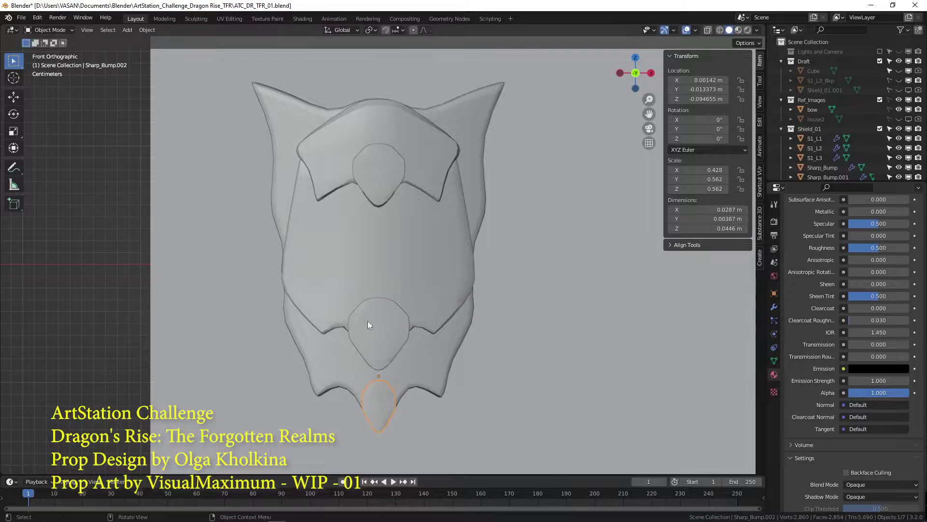
- Move the bump copy at the bottom tip along Y toward the shield surface and leave Edit Mode on Sharp_Bump
middle_drag(367, 321, 470, 380)
key(g)
click(461, 377)
click(774, 307)
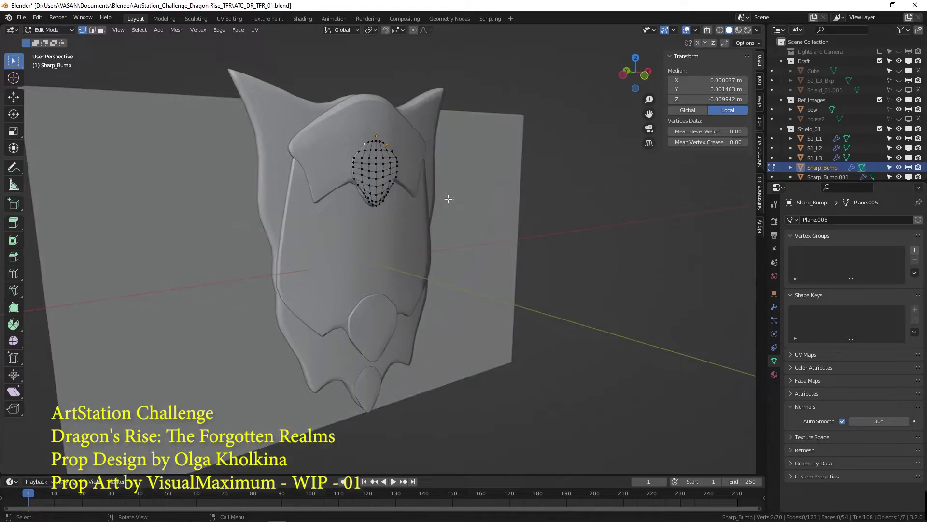
scroll(449, 199, up, 6)
middle_drag(448, 199, 399, 348)
key(Tab)
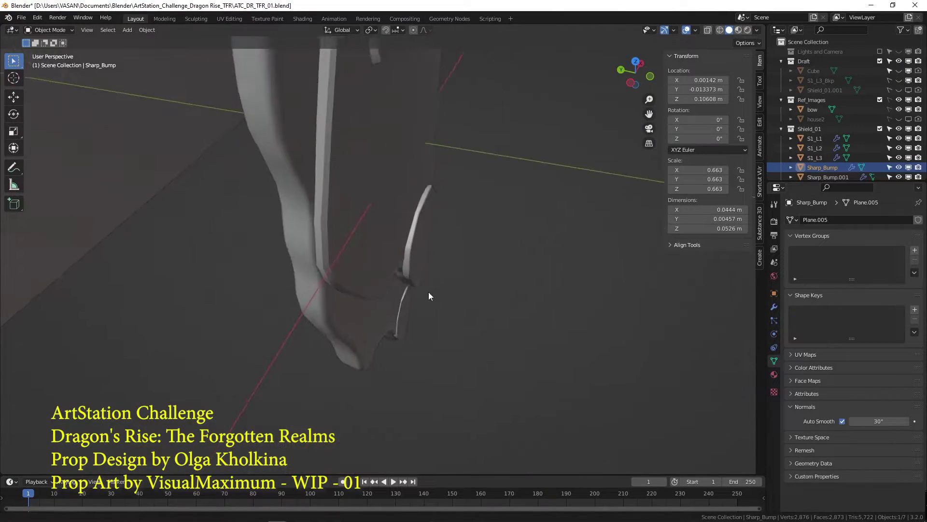
- Try moving the bottom-tip bump about -0.0049 m along Y
key(g)
key(x)
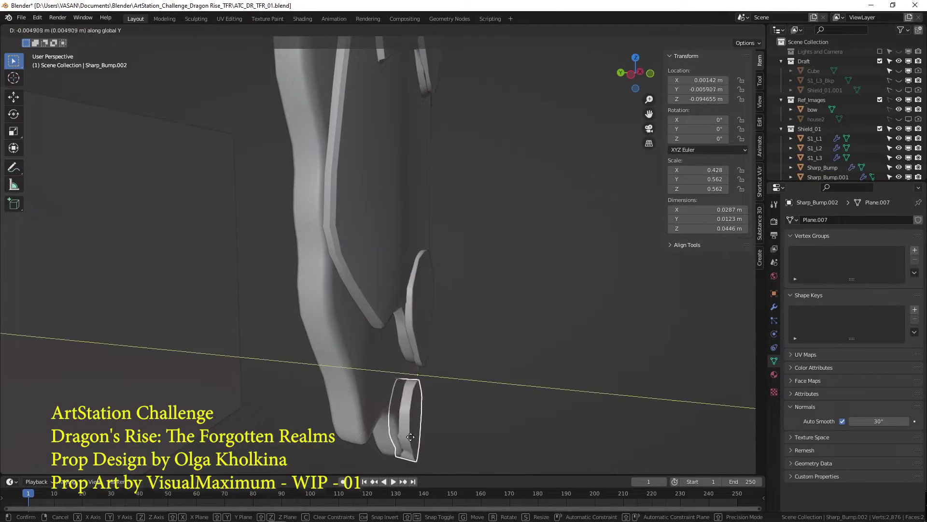
click(410, 437)
- Try a Solidify thickness of 0.013 m and a Bevel amount of 0.13 m on the bottom-tip bump
click(774, 374)
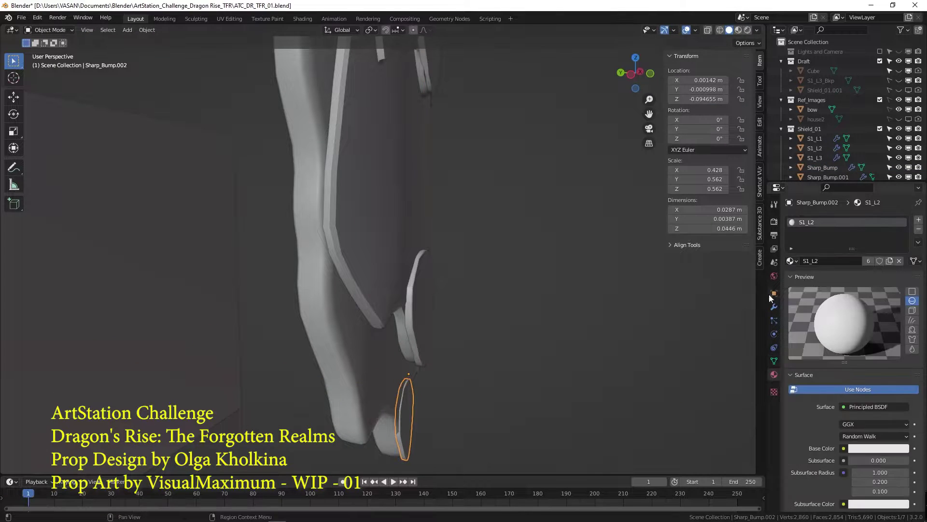
click(774, 306)
click(790, 270)
click(790, 258)
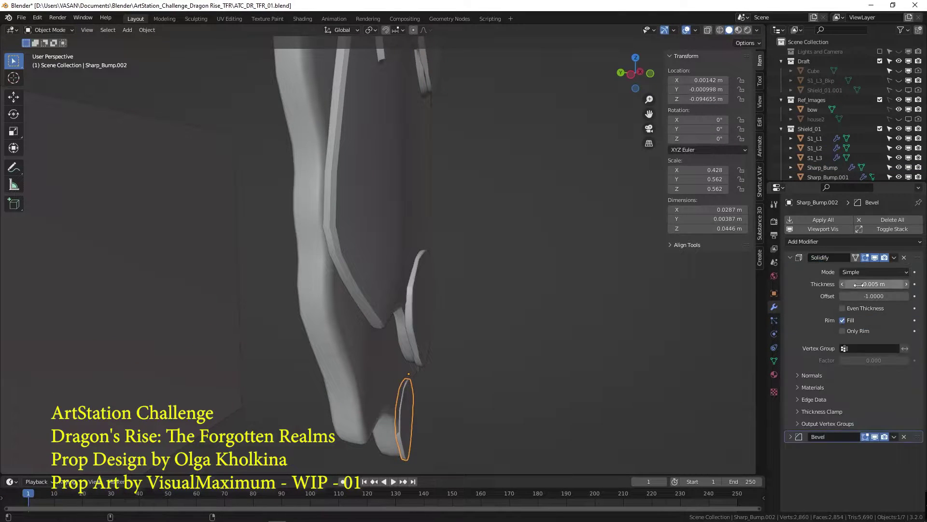
click(790, 257)
click(790, 270)
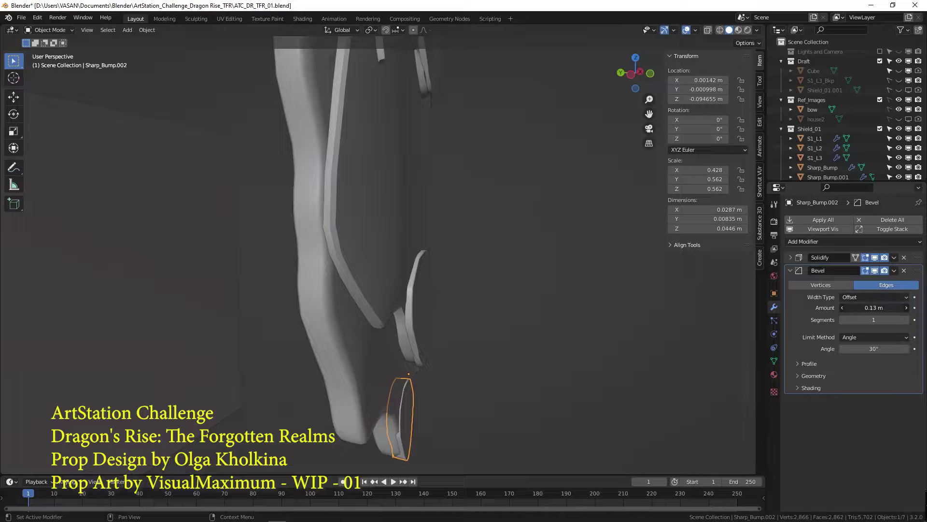
key(ctrl+z)
- Turn on the wireframe overlay and set the bottom-tip bump's Solidify thickness to -0.007 m
click(859, 309)
key(slash)
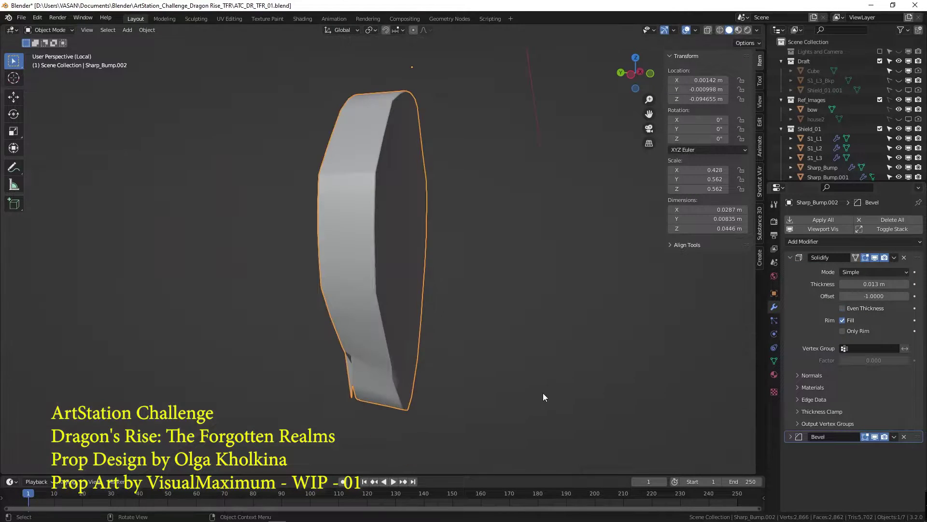
key(alt+w)
middle_drag(543, 392, 570, 346)
key(slash)
mouse_move(874, 284)
mouse_down()
mouse_move(845, 284)
mouse_move(872, 284)
mouse_up()
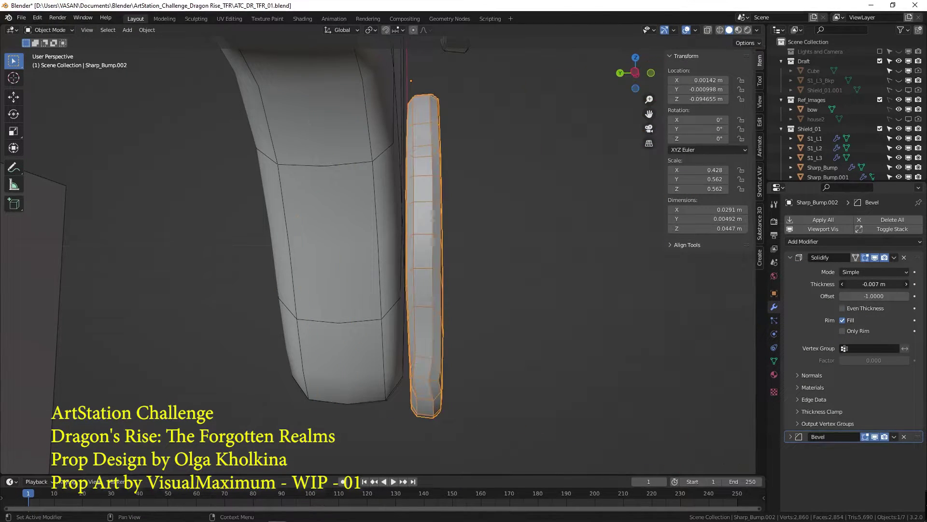
middle_drag(536, 301, 517, 302)
click(790, 257)
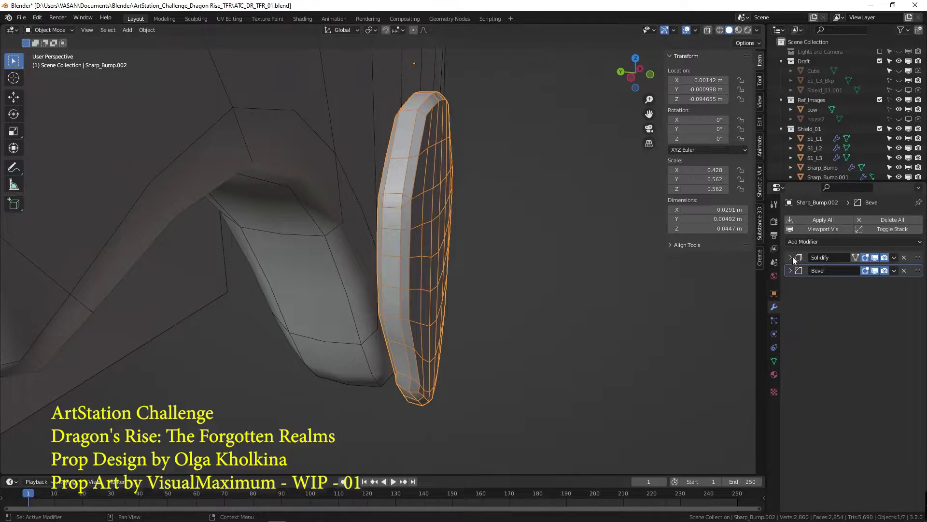
- Move the bottom-tip bump about 0.0023 m along Y to seat it against the shield
scroll(521, 246, down, 3)
middle_drag(512, 246, 412, 278)
key(g)
click(462, 260)
key(KP_1)
scroll(491, 296, down, 4)
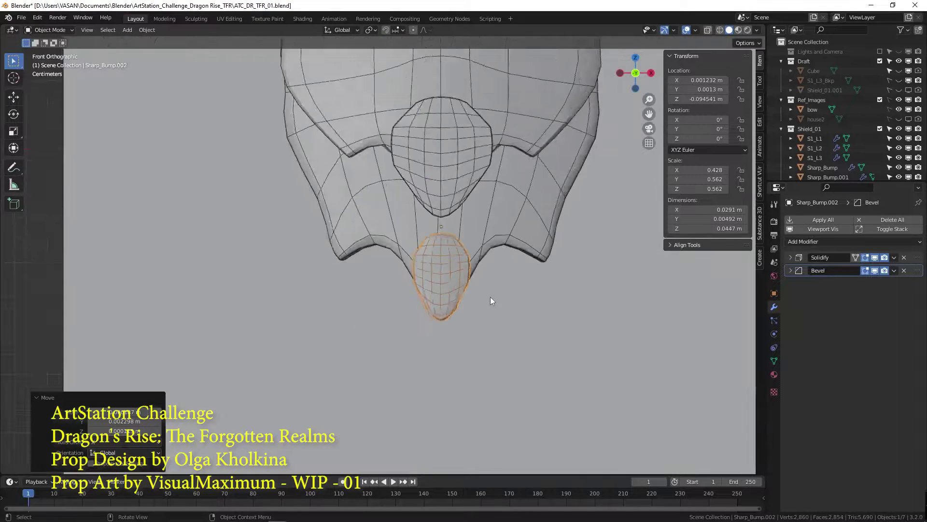
- Save the Blender file
scroll(490, 296, down, 4)
key(ctrl+s)
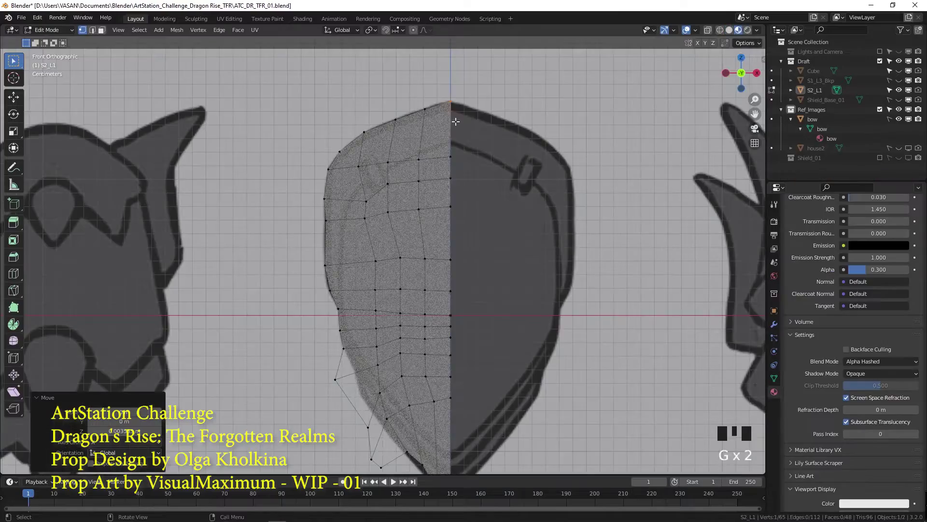
- Move the horizontal edge row of S2_L1 at the origin slightly upward along its local Z axis
scroll(367, 299, up, 3)
drag(355, 189, 482, 208)
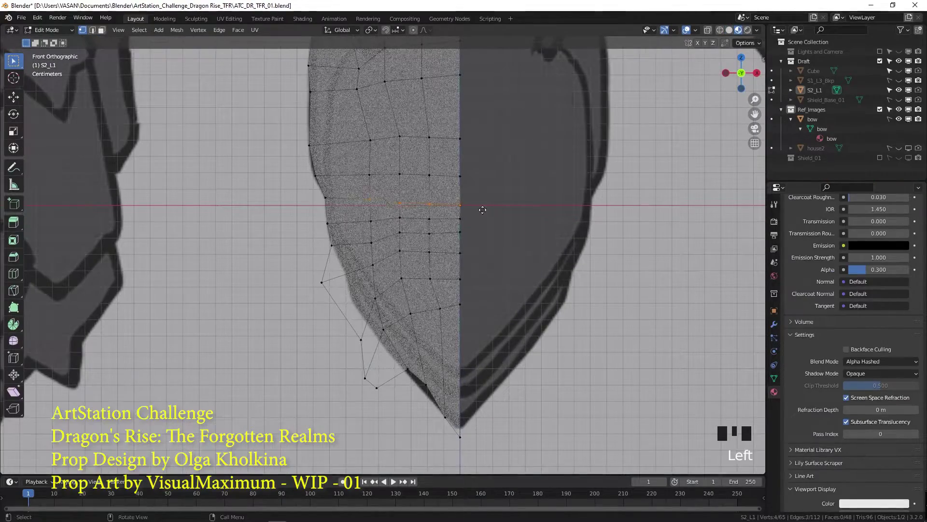
key(g)
key(z)
key(z)
click(483, 197)
key(g)
key(z)
key(z)
- Slide the S2_L1 edge row just below the origin slightly upward to even out the spacing
drag(350, 213, 461, 222)
right_click(416, 237)
key(g)
key(g)
click(414, 232)
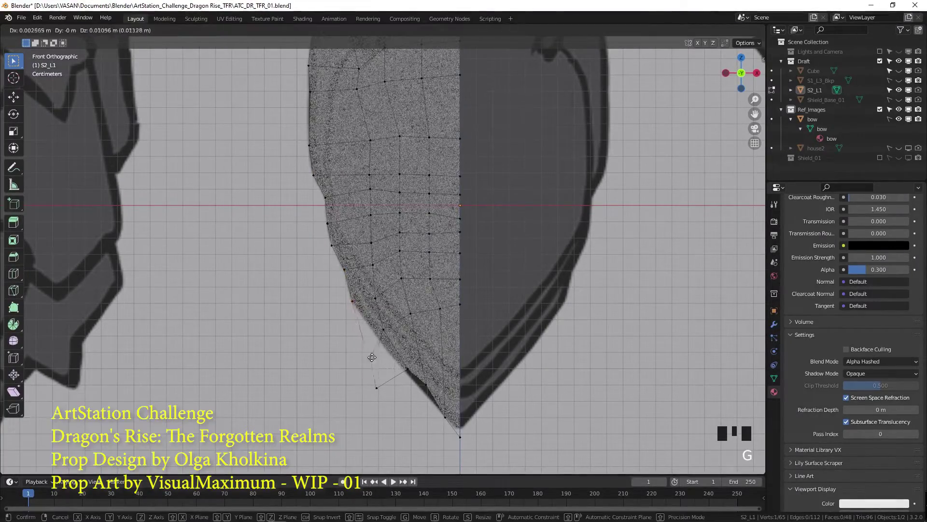
- Fit S2_L1's lower vertices to the reference outline and edge-slide the row above the tip downward by a factor of about 0.48
click(424, 383)
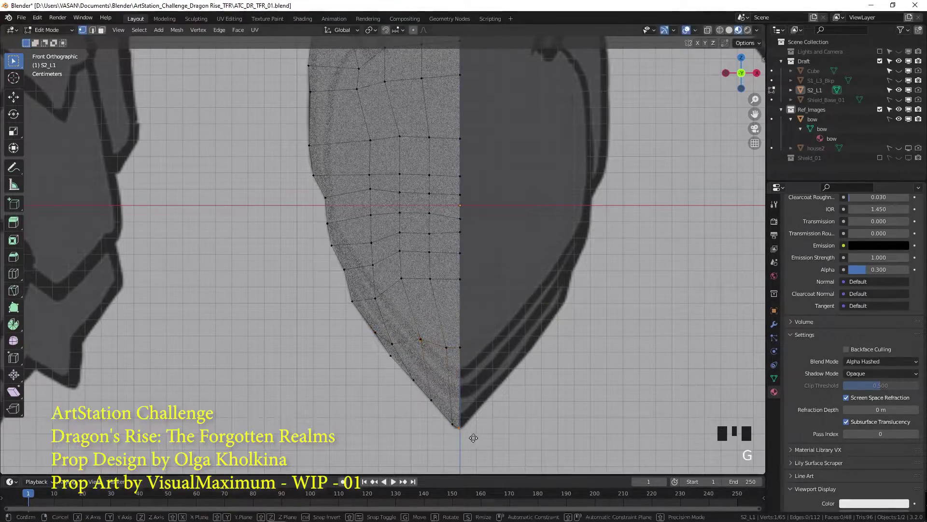
click(387, 352)
drag(390, 265, 471, 294)
key(g)
key(g)
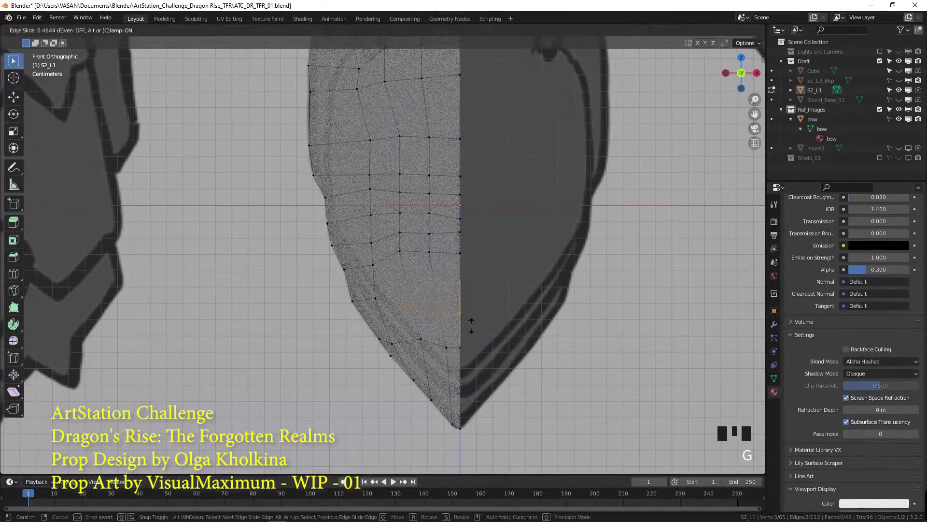
click(471, 325)
- Slide the outer end of the lowered row and the interior vertex beneath it downward to straighten both rows
drag(341, 288, 381, 315)
key(g)
key(g)
click(385, 326)
click(385, 326)
key(g)
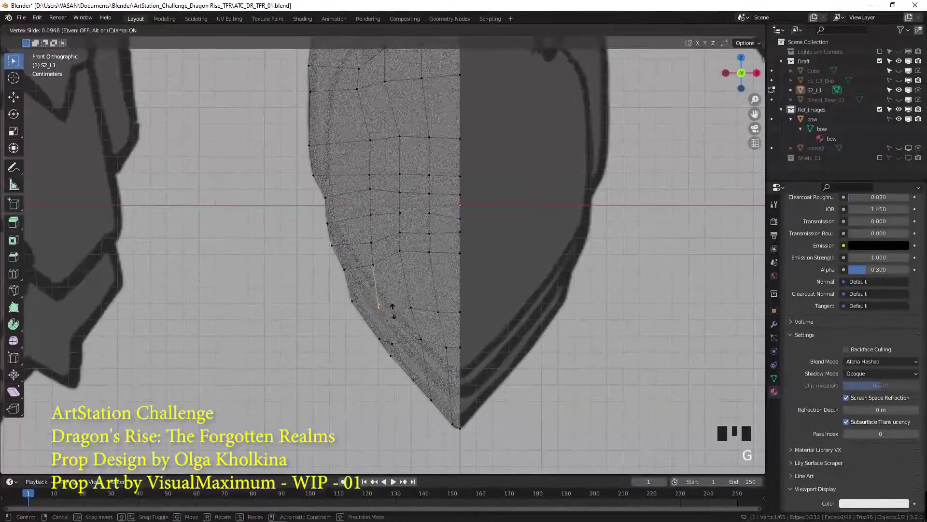
click(394, 310)
click(424, 344)
key(g)
key(g)
click(430, 357)
- Slide the next inner edge row above downward and align its outer interior vertex with it
drag(388, 242, 495, 275)
click(491, 288)
click(373, 266)
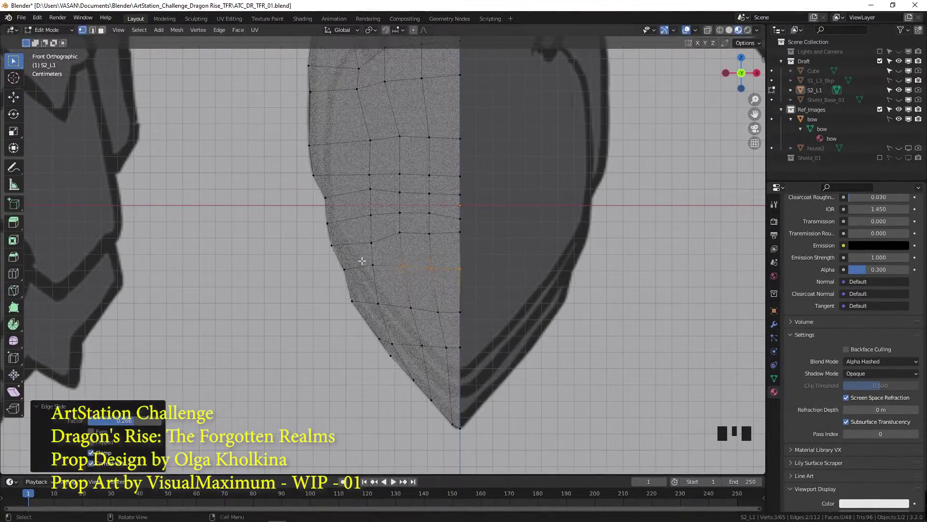
key(g)
key(g)
click(500, 262)
- Adjust the outline vertex on S2_L1's upper side and slide the inner edge row beside it
shift+middle_drag(464, 166, 478, 244)
click(325, 170)
key(g)
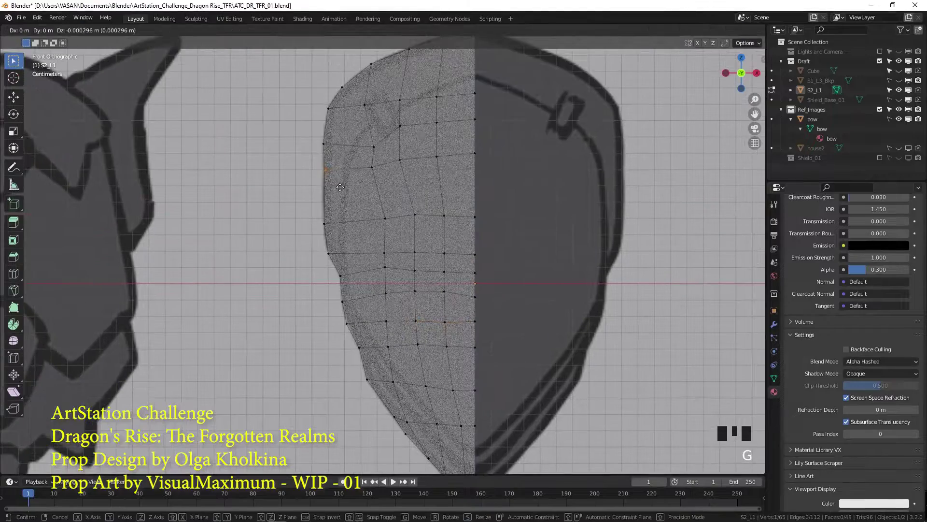
click(324, 171)
drag(352, 151, 523, 178)
key(g)
key(g)
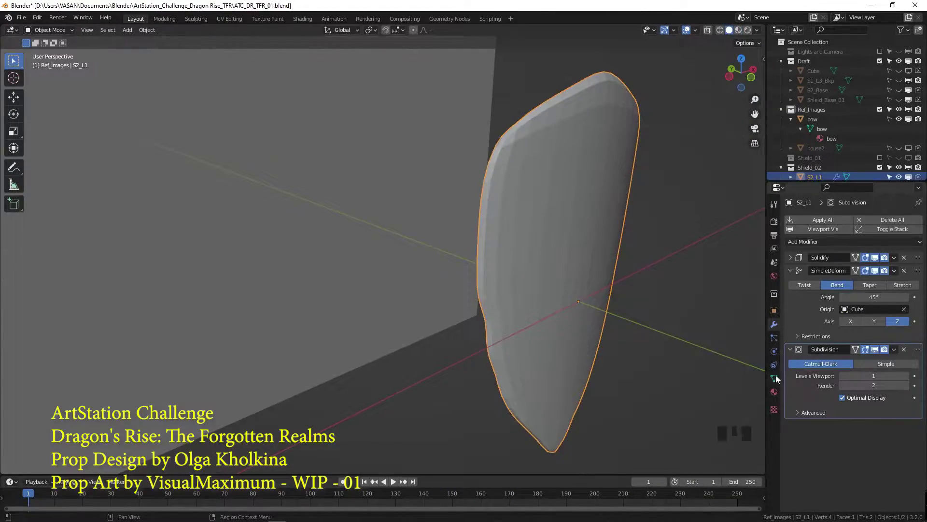
- Turn off Auto Smooth in the mesh normals of S2_L1
click(774, 378)
middle_drag(561, 283, 558, 228)
key(Tab)
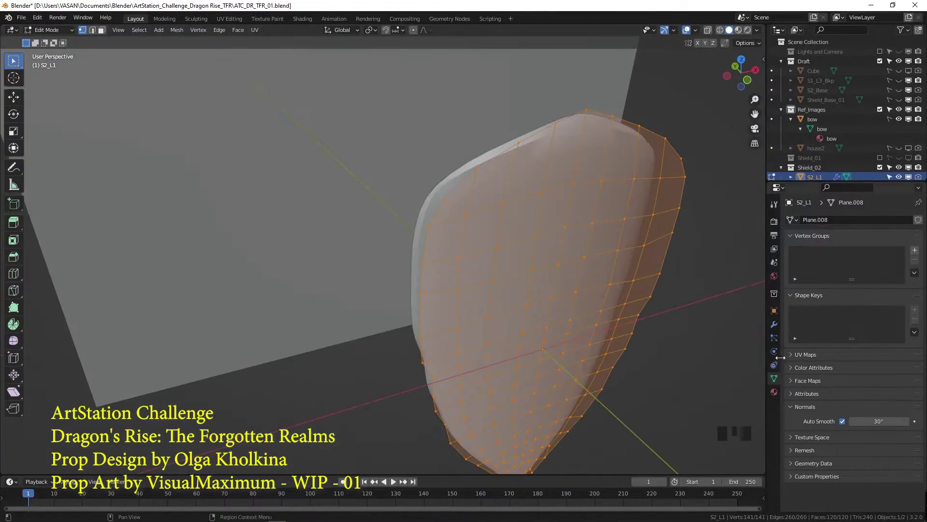
click(841, 421)
key(Tab)
middle_drag(317, 356, 583, 313)
key(Tab)
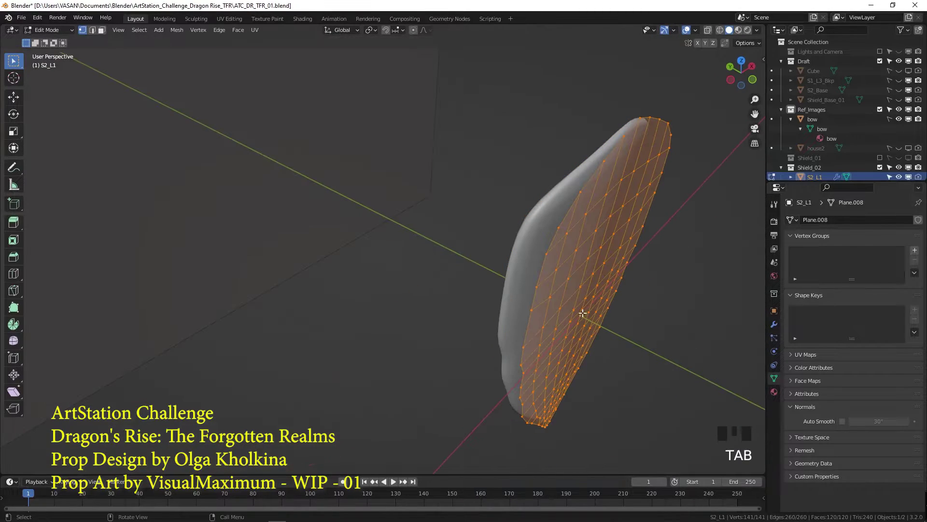
- Add a Bevel modifier to S2_L1 directly after Solidify and hide SimpleDeform and Subdivision in the viewport
click(792, 236)
click(774, 324)
click(790, 271)
click(790, 283)
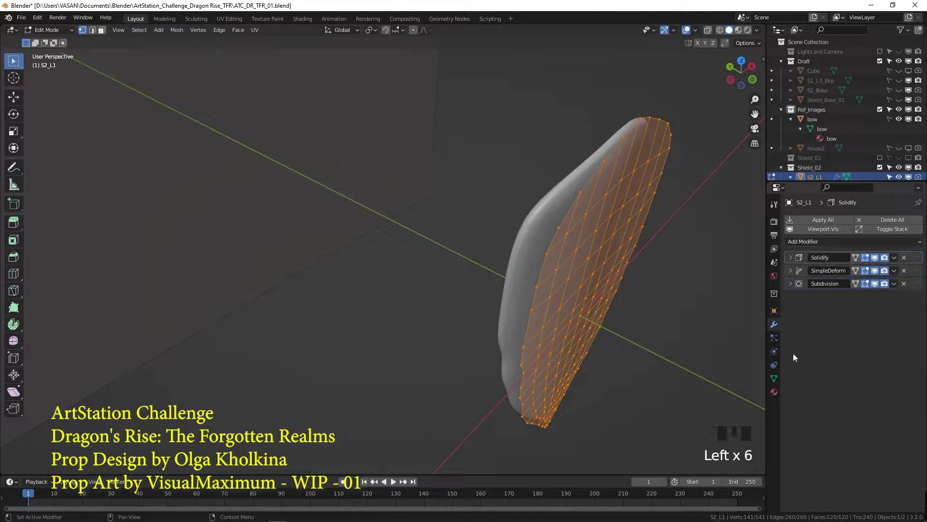
click(821, 241)
click(715, 269)
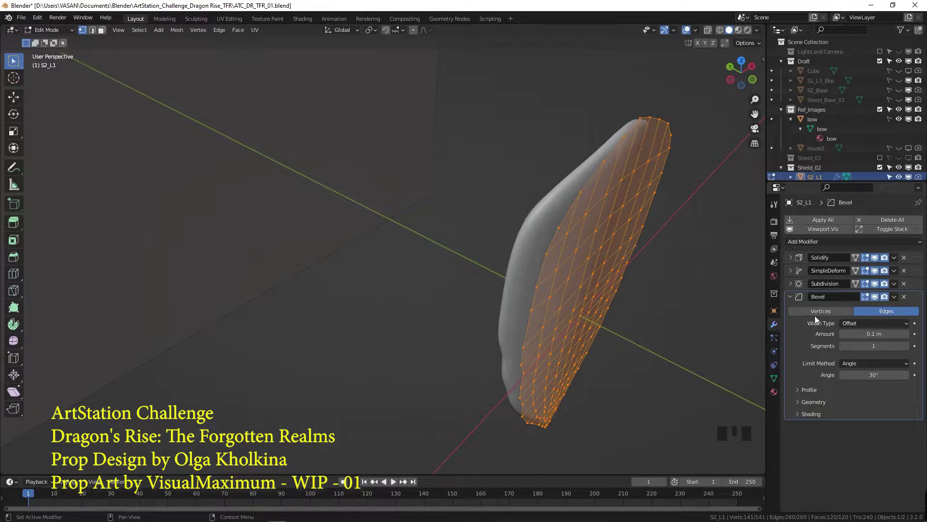
drag(917, 296, 916, 268)
click(875, 401)
click(875, 414)
- Set the Bevel amount on S2_L1 to 0.002 m
middle_drag(586, 286, 607, 308)
shift+drag(874, 308, 862, 307)
middle_drag(615, 318, 586, 323)
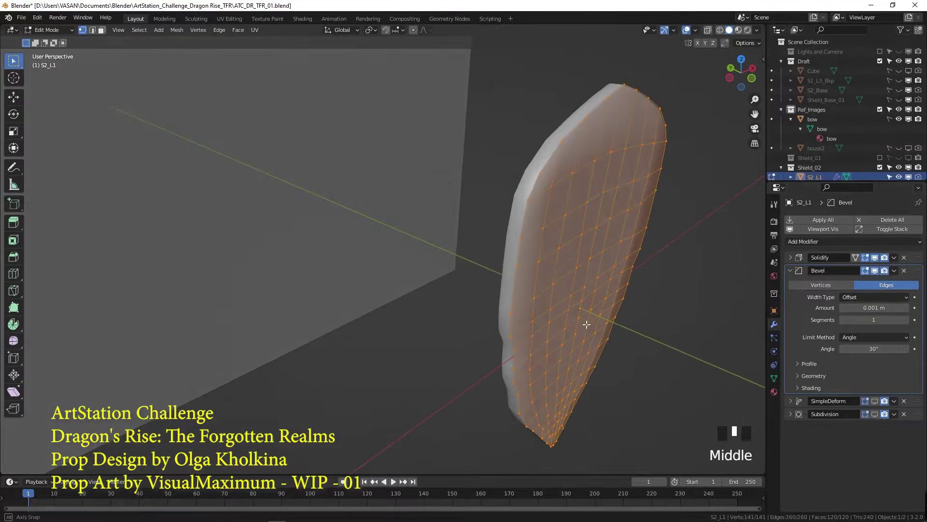
shift+drag(874, 307, 870, 308)
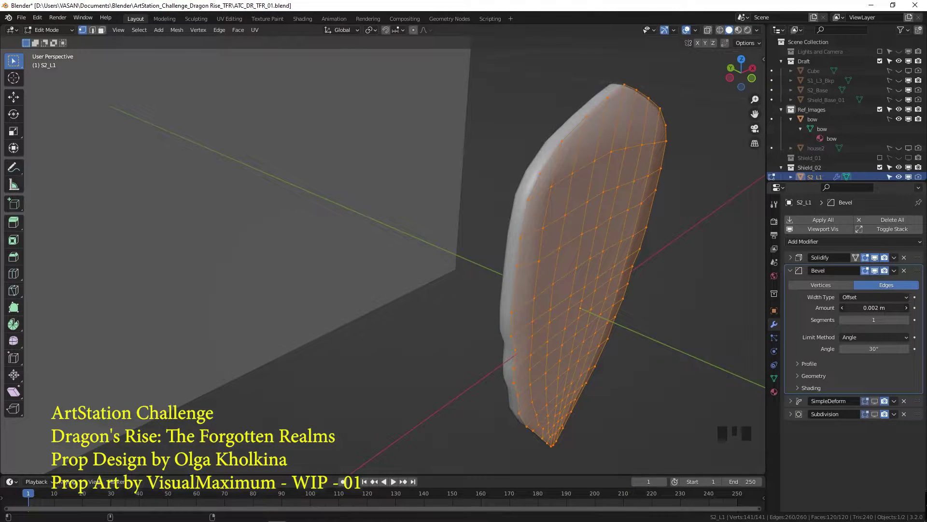
- Compare S2_L1 with and without the Bevel in the viewport and turn the SimpleDeform display back on
click(876, 271)
click(875, 270)
click(875, 270)
click(875, 271)
click(875, 271)
click(875, 270)
click(791, 271)
click(874, 285)
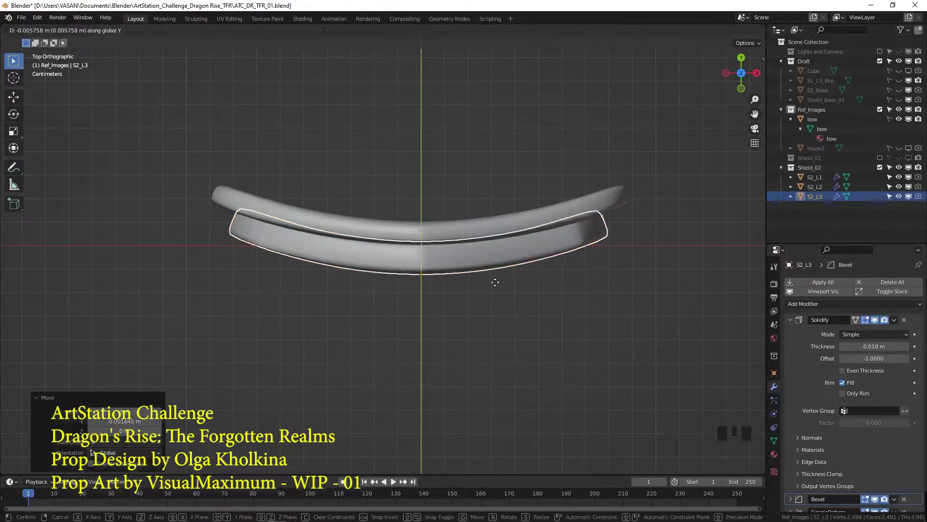
- Move the S2_L3 layer about -0.0058 m along Y, in front of the other shield layers
middle_drag(492, 280, 422, 227)
click(436, 307)
mouse_move(435, 307)
middle_down()
mouse_move(505, 308)
mouse_move(306, 304)
mouse_move(521, 306)
mouse_move(452, 307)
middle_up()
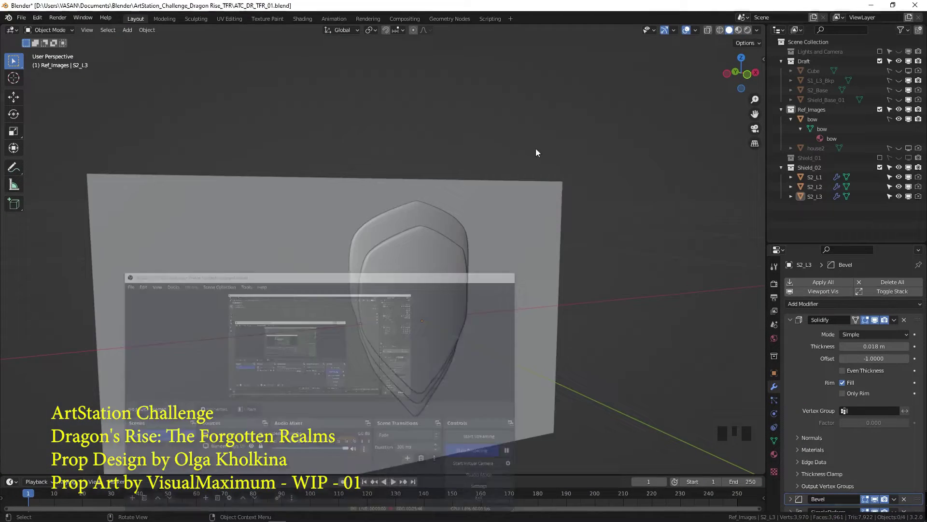
scroll(799, 444, down, 3)
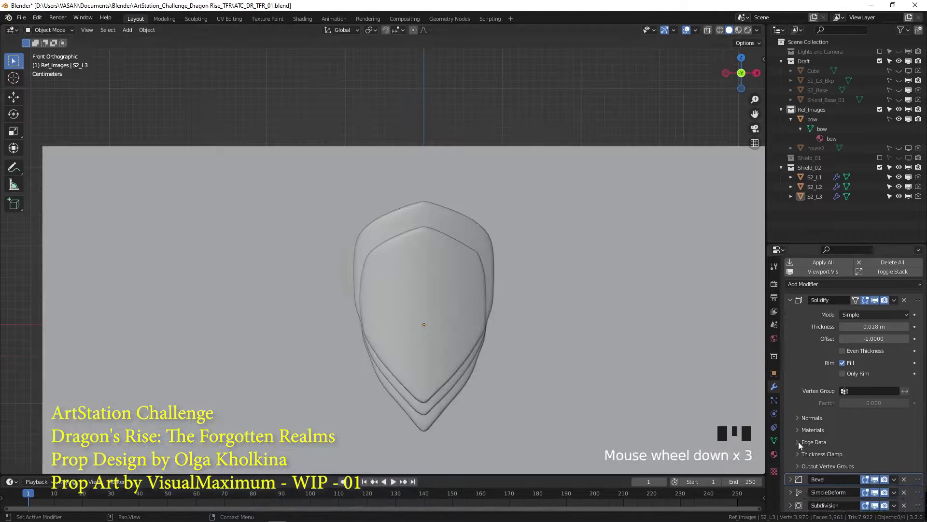
shift+middle_drag(386, 251, 405, 248)
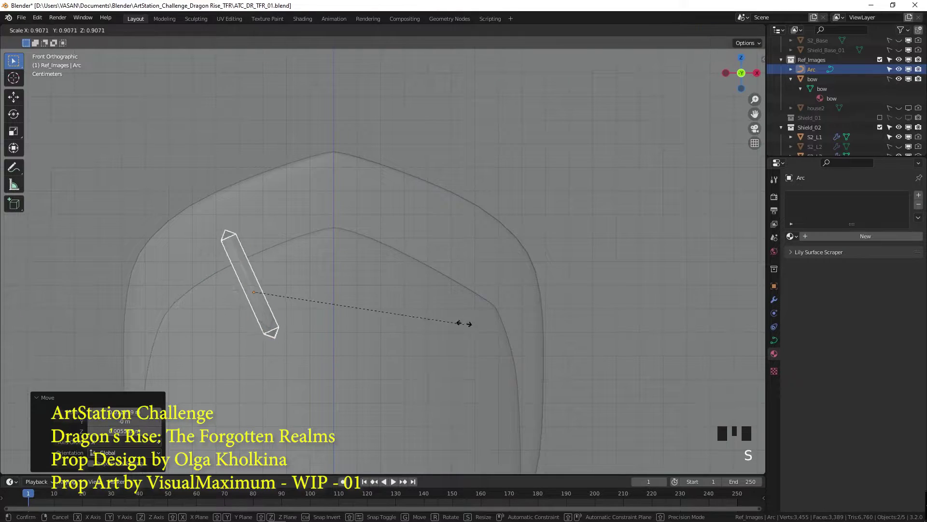
- Scale the Arc curve down and place it on the stitch drawn at the shield's upper-left edge in the reference
click(463, 323)
scroll(613, 334, down, 4)
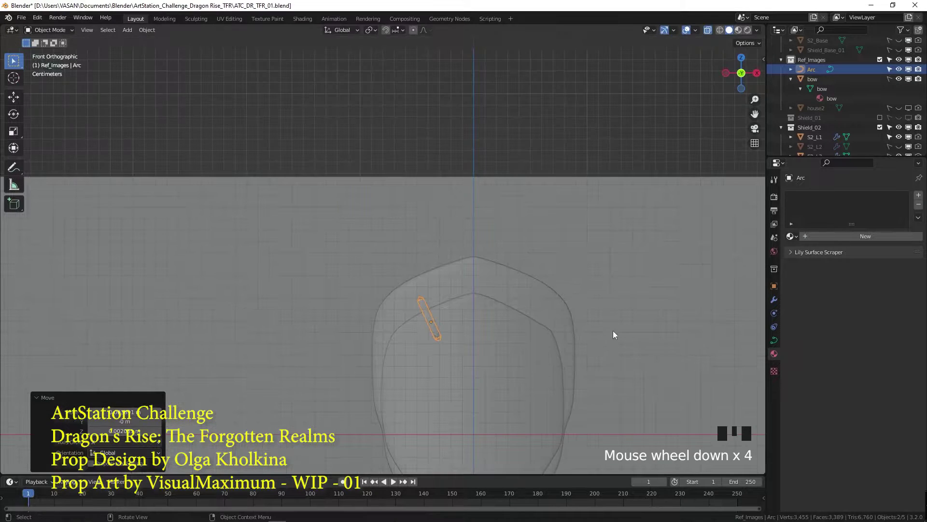
key(alt+z)
key(s)
click(513, 368)
click(514, 359)
key(g)
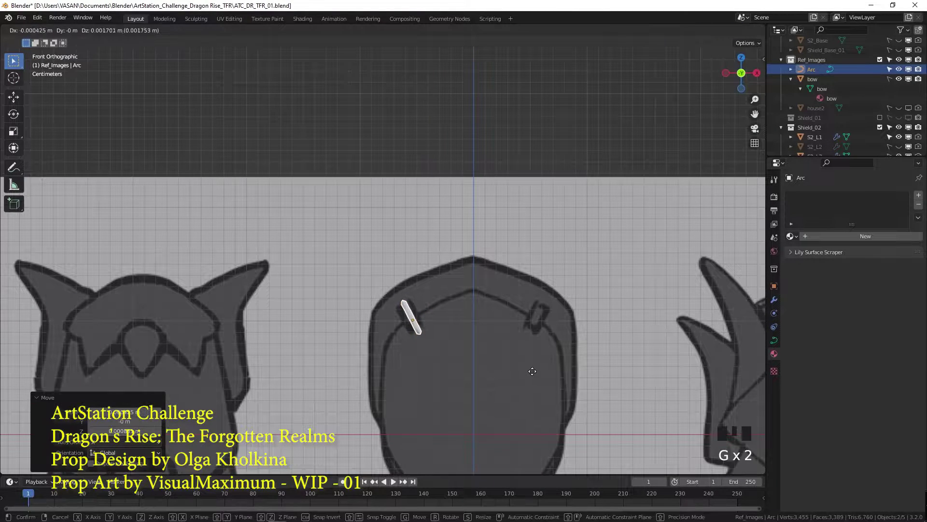
click(532, 371)
- Refine the Arc's overall size and scale it along its local X axis to match the stitch's width
scroll(437, 314, up, 5)
middle_drag(393, 329, 420, 325)
key(grave)
key(s)
click(506, 346)
key(s)
key(x)
key(x)
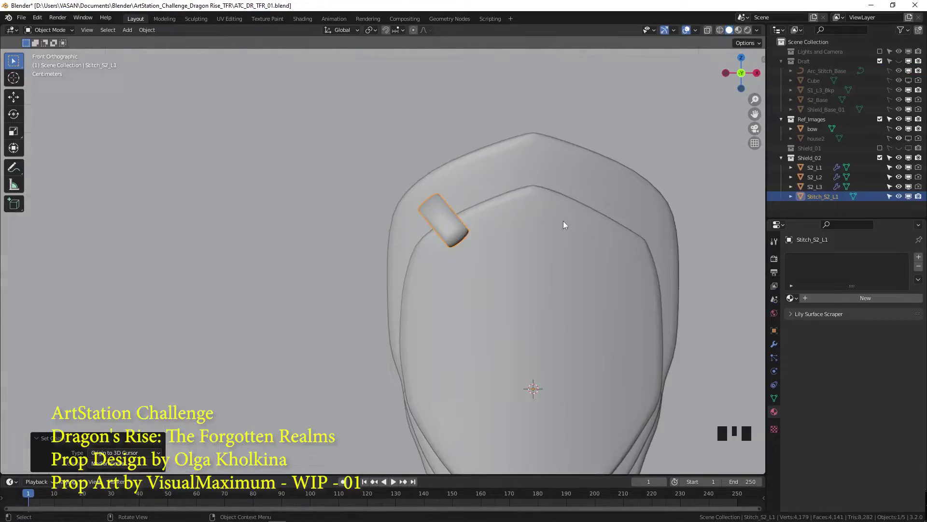
- Duplicate Stitch_S2_L1 and rotate the copy about 57° around the shield's centre onto the opposite reference stitch
shift+middle_drag(563, 221, 497, 245)
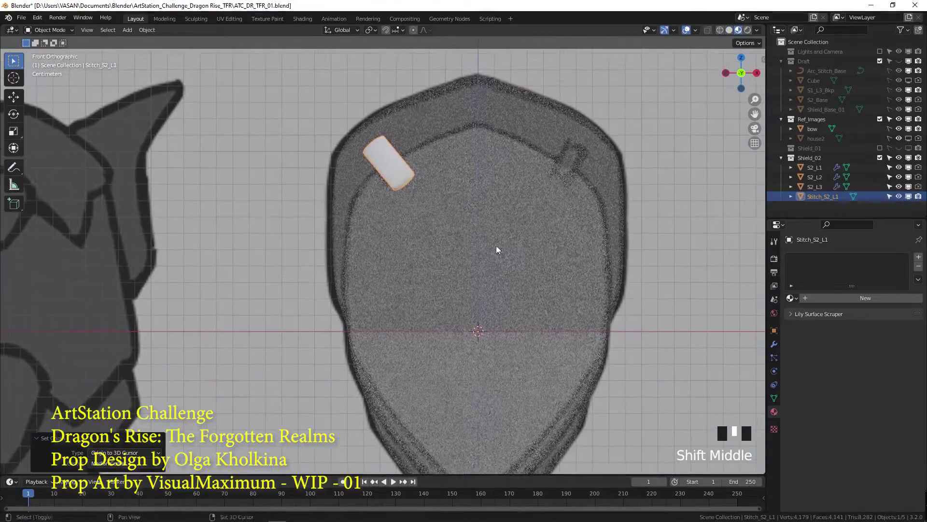
key(shift+d)
key(r)
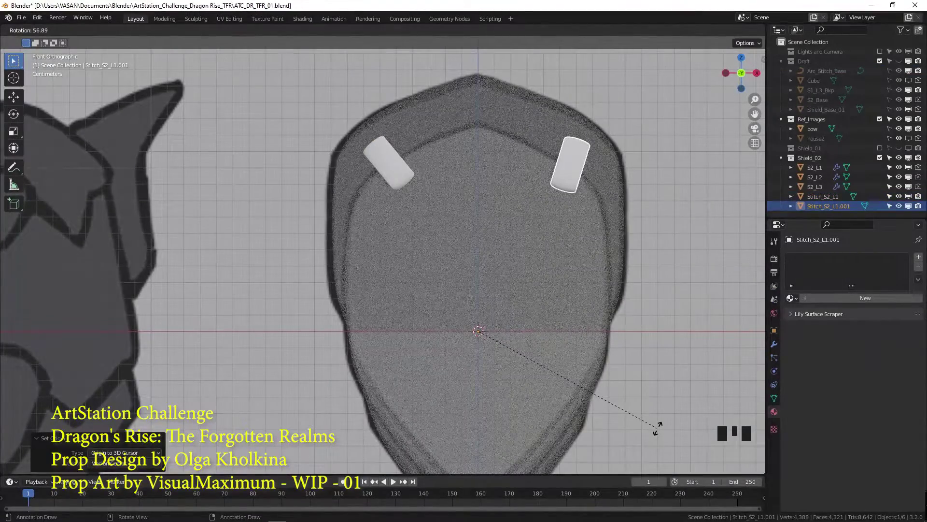
click(657, 428)
- Set the duplicate stitch's origin to its own geometry and rotate it to match the reference stitch's tilt
right_click(578, 169)
mouse_move(578, 171)
click(666, 180)
key(r)
click(666, 201)
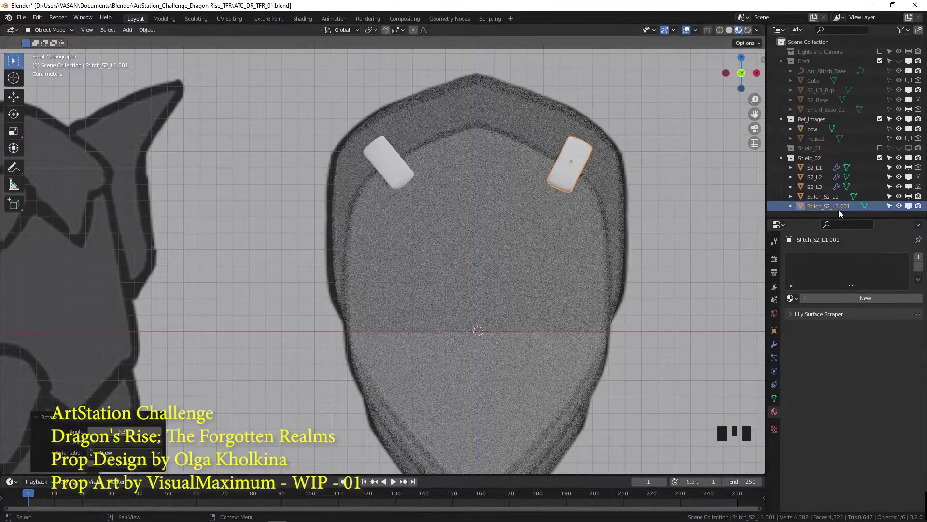
- Rename the duplicate stitch, replacing its L1.001 ending with an R suffix
double_click(837, 207)
key(End)
key(BackSpace)
key(BackSpace)
key(BackSpace)
key(BackSpace)
key(BackSpace)
key(BackSpace)
text(Rz)
scroll(522, 307, down, 3)
mouse_move(512, 309)
middle_down()
mouse_move(493, 319)
mouse_move(652, 315)
mouse_move(286, 323)
middle_up()
key(grave)
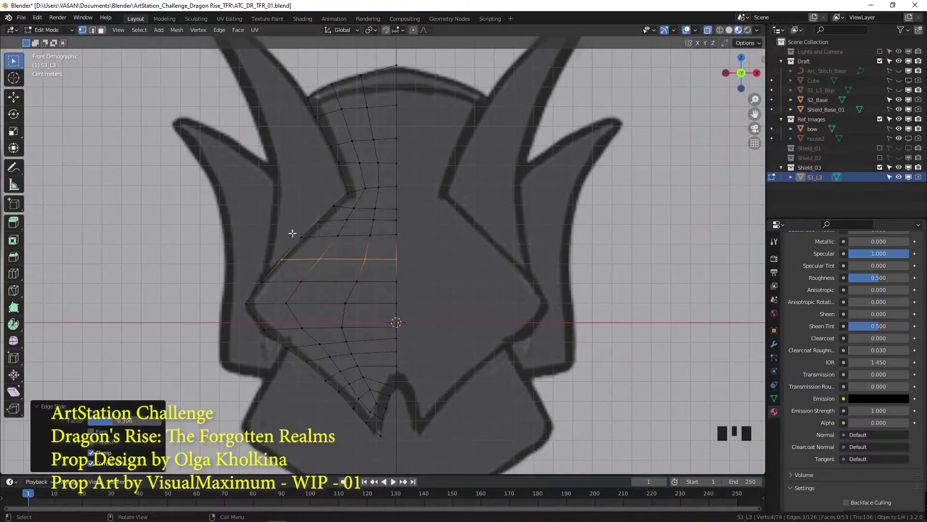
- Dissolve the surplus horizontal edge rows of S3_L3 below the narrow neck and above the bottom notch
click(330, 243)
key(x)
key(x)
click(389, 299)
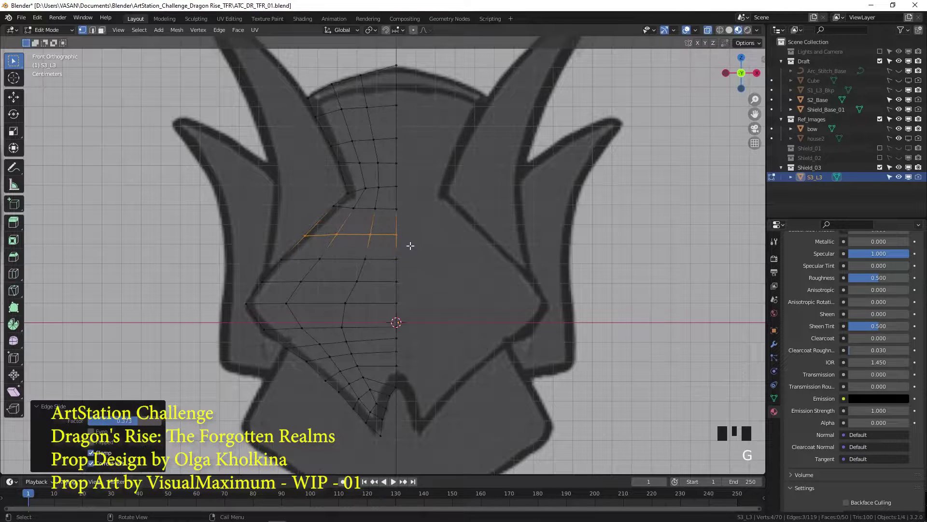
key(ctrl+x)
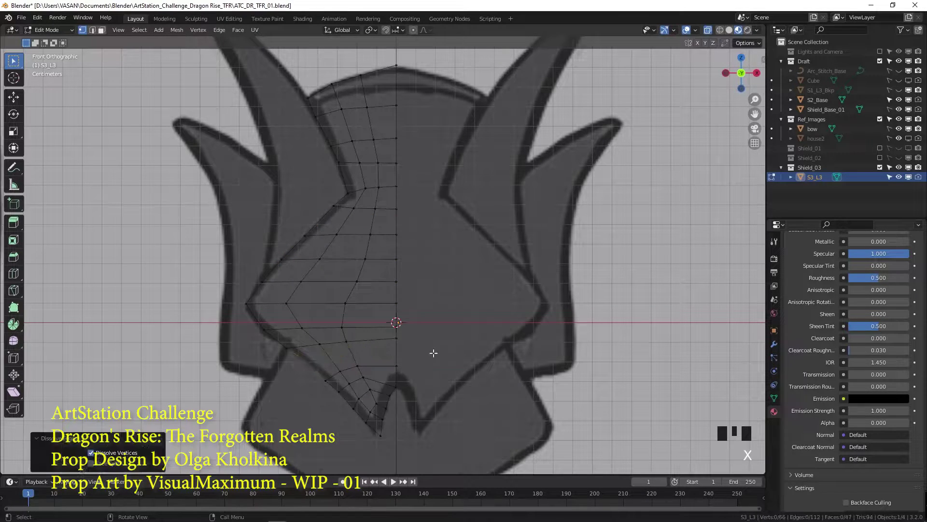
- Slide the centre-line vertices of S3_L3 above the bottom notch to even out the lower rows
click(357, 359)
key(g)
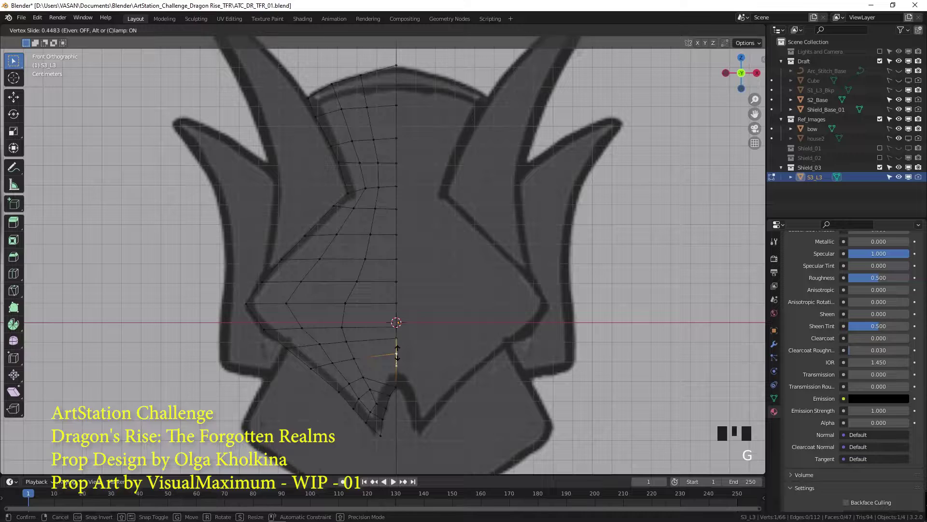
click(397, 354)
scroll(406, 380, up, 6)
shift+middle_drag(406, 381, 435, 280)
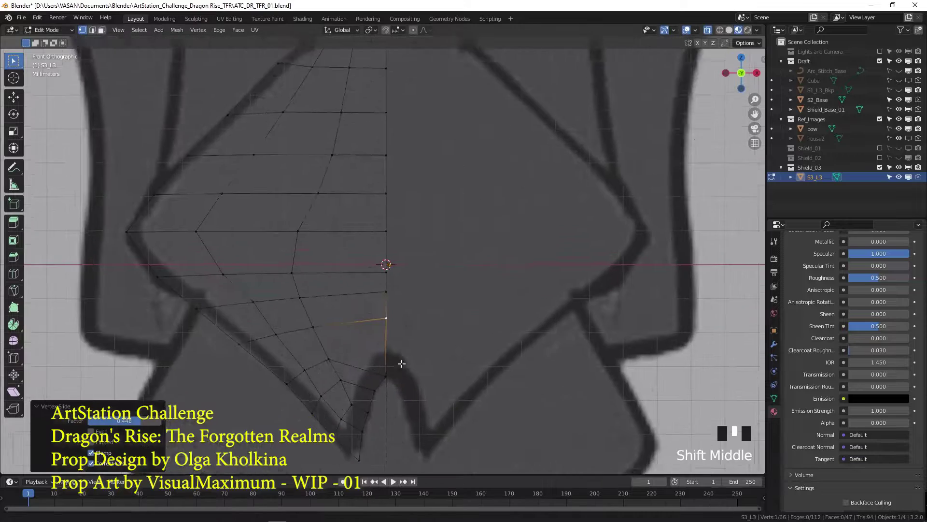
key(g)
click(419, 249)
click(410, 154)
key(g)
key(g)
click(411, 186)
scroll(444, 334, down, 3)
- Switch S3_L3 to Object Mode and save the file
key(Tab)
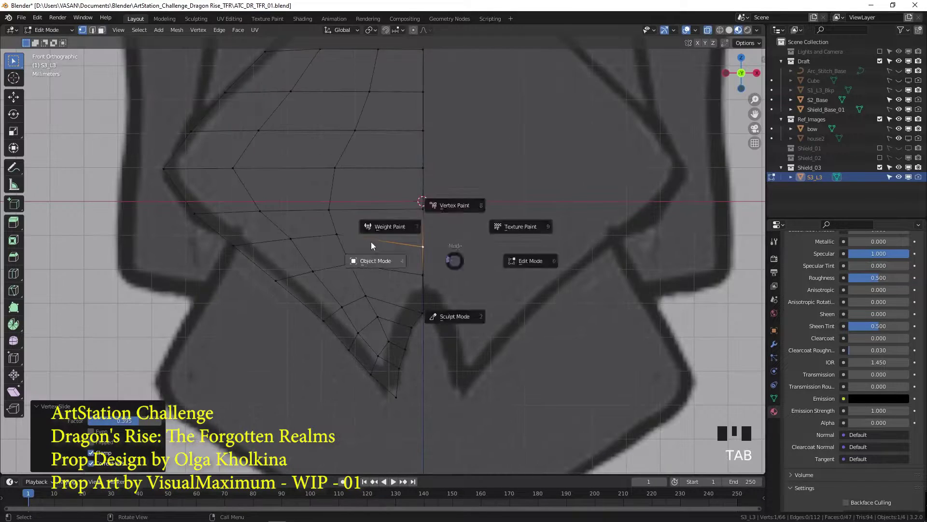
click(373, 246)
key(ctrl+s)
- Select the whole S3_L3 mesh in Edit Mode and correct its face normals
click(422, 257)
key(a)
scroll(412, 321, down, 4)
key(Tab)
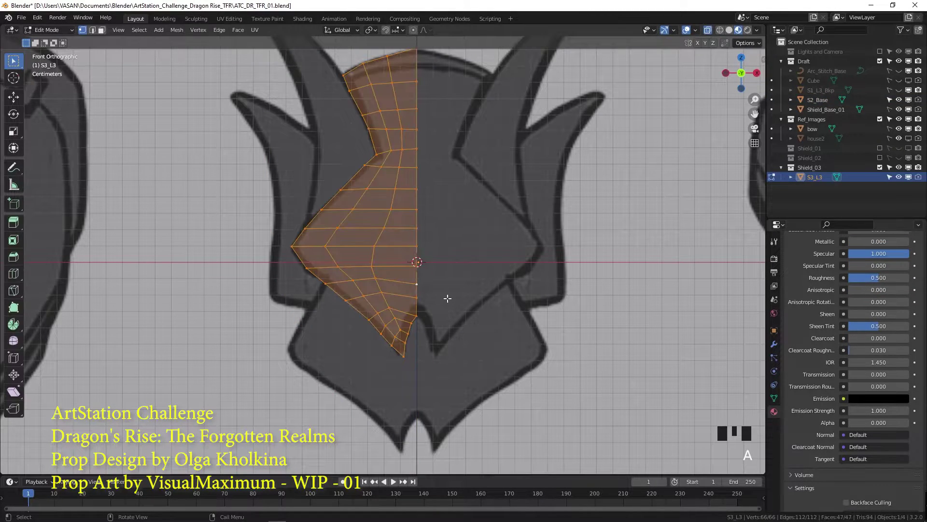
key(alt+n)
click(445, 298)
- Align S3_L3's centre-line vertices by scaling them to 0 along X
scroll(417, 268, up, 2)
scroll(417, 268, down, 3)
drag(412, 164, 422, 371)
scroll(422, 370, up, 3)
scroll(454, 339, down, 3)
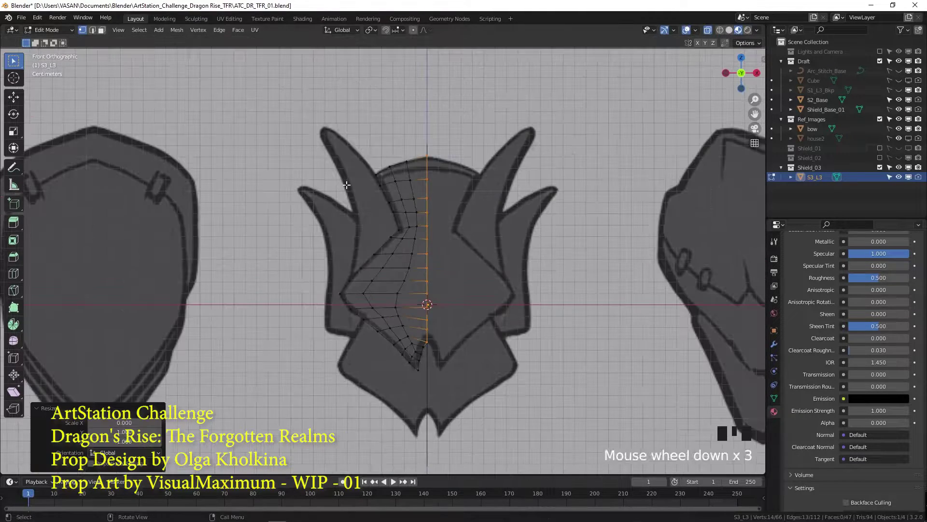
- Apply S3_L3's object transforms in Object Mode
key(Tab)
key(ctrl+a)
click(399, 328)
- Symmetrize the S3_L3 mesh from -X to +X and raise its material Alpha to about 0.88
key(Tab)
scroll(436, 290, up, 2)
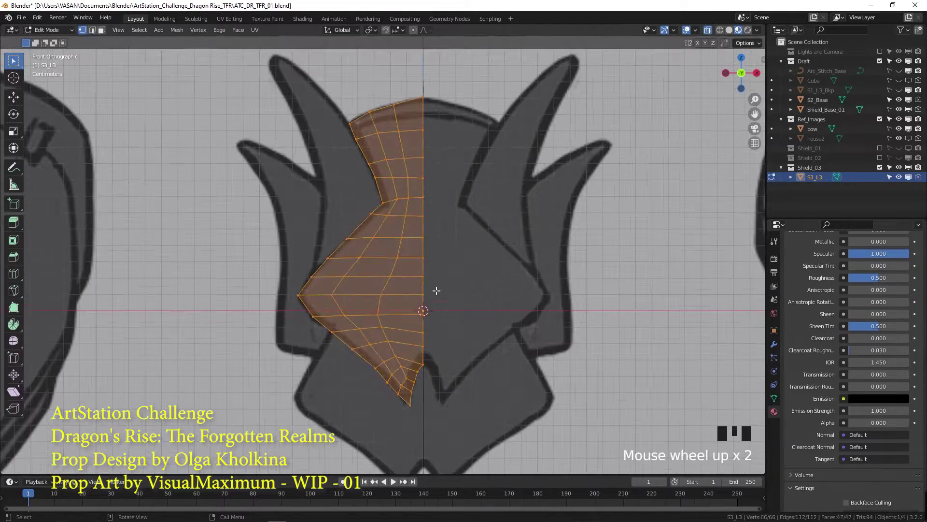
click(175, 31)
click(193, 179)
drag(854, 423, 907, 423)
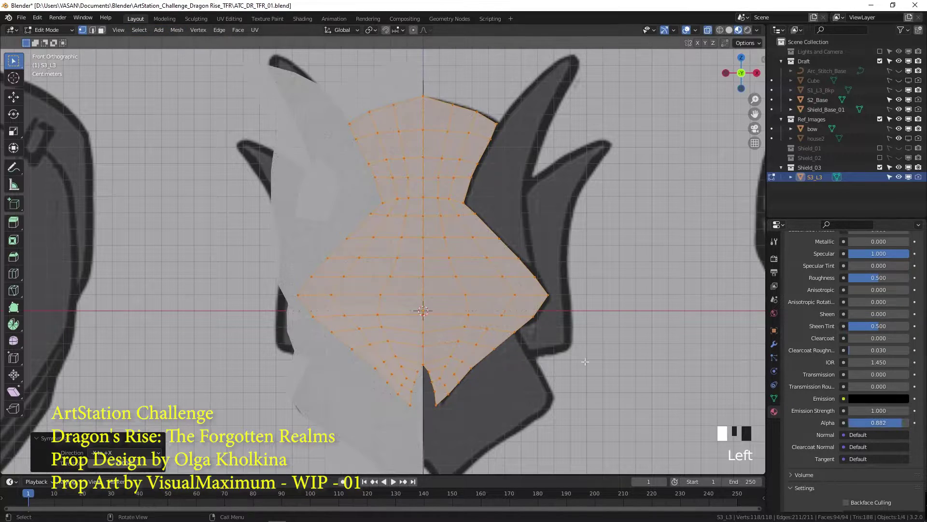
- Return to Object Mode, hide the Draft collection, select S3_L3 and save the file
key(Tab)
click(299, 116)
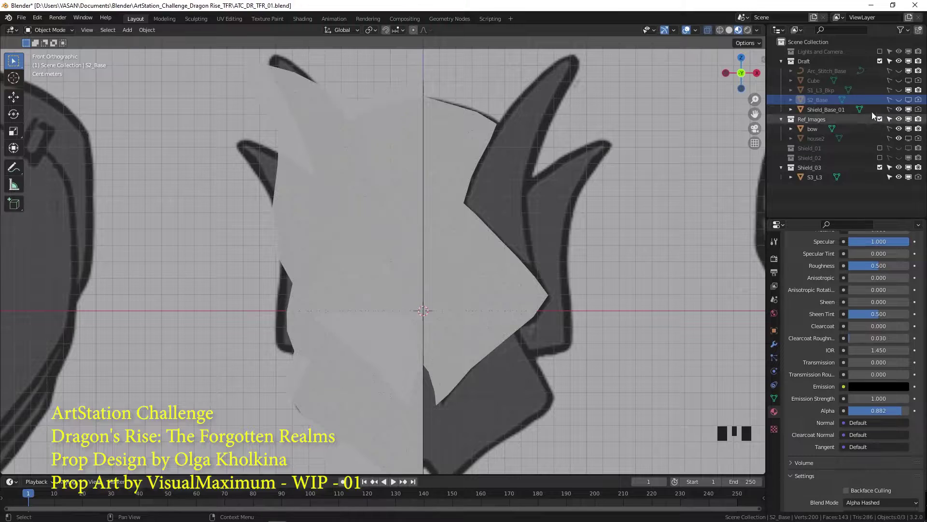
click(898, 62)
click(899, 62)
click(900, 109)
click(899, 62)
click(489, 262)
key(ctrl+s)
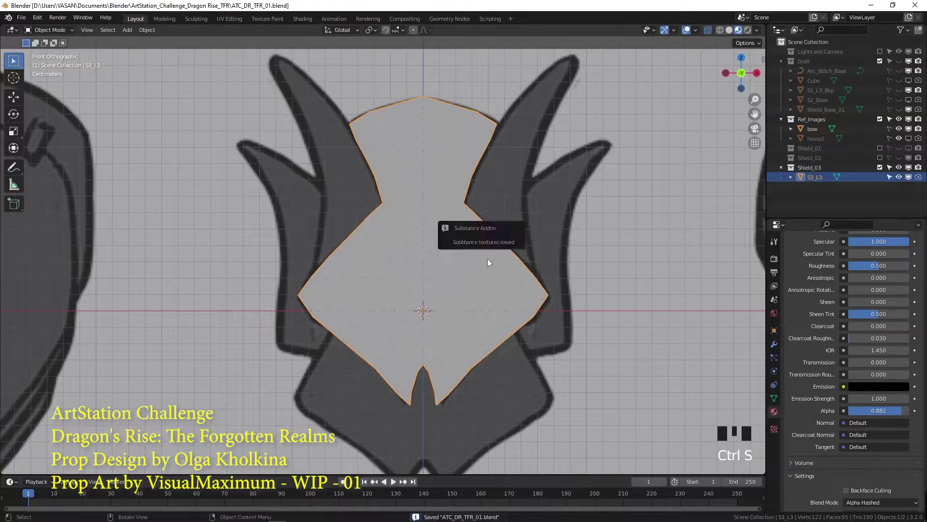
- Switch to Solid shading and examine the S3_L3 mesh from several angles in Edit and Object Mode
click(357, 203)
middle_drag(362, 208, 418, 232)
key(z)
click(556, 306)
mouse_move(498, 271)
middle_down()
mouse_move(432, 277)
mouse_move(416, 232)
middle_up()
key(Tab)
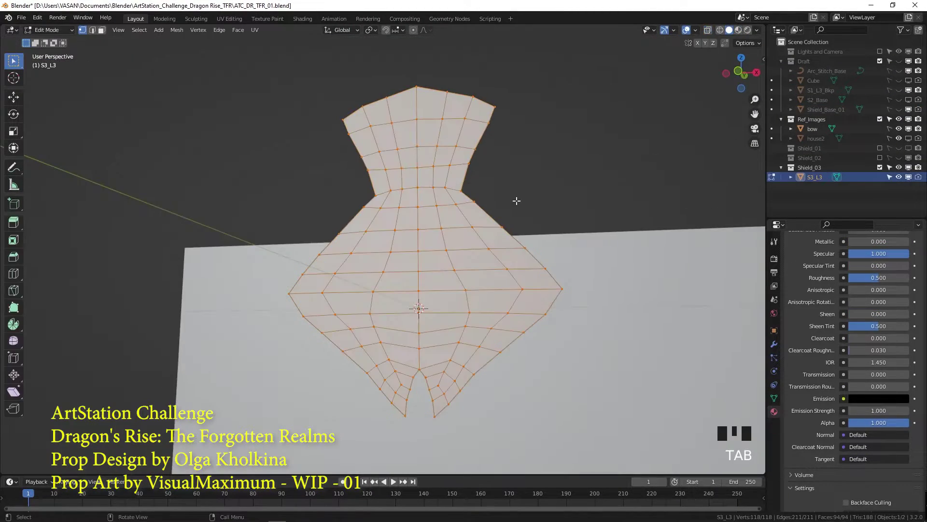
middle_drag(408, 279, 443, 292)
key(Tab)
click(353, 282)
middle_drag(353, 282, 387, 326)
- Add a Solidify modifier to S3_L3
click(774, 331)
click(772, 340)
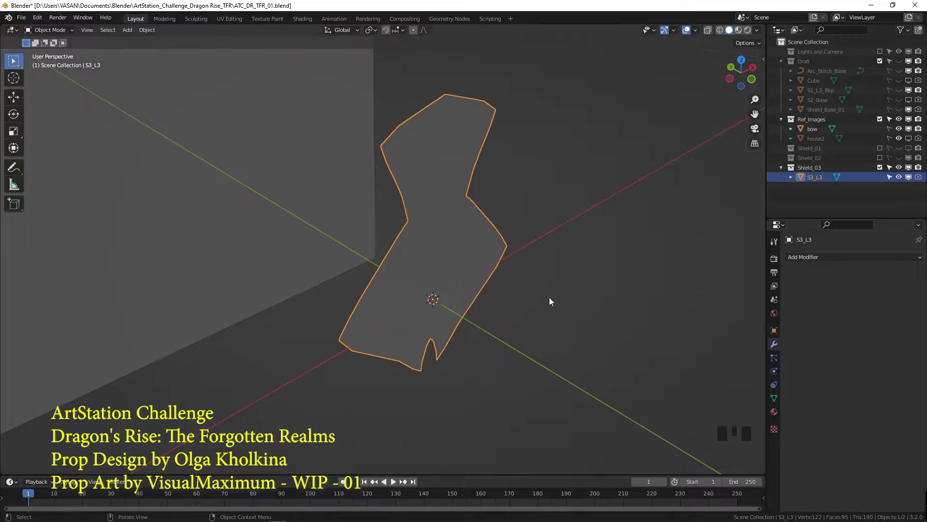
click(804, 257)
click(738, 422)
click(798, 295)
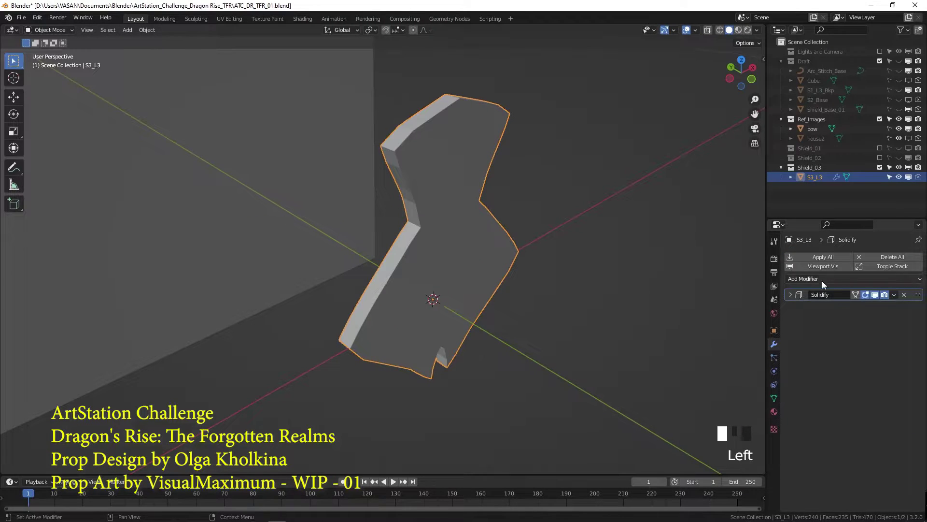
- Add Bevel and Subdivision Surface modifiers to S3_L3 after the Solidify modifier
click(816, 279)
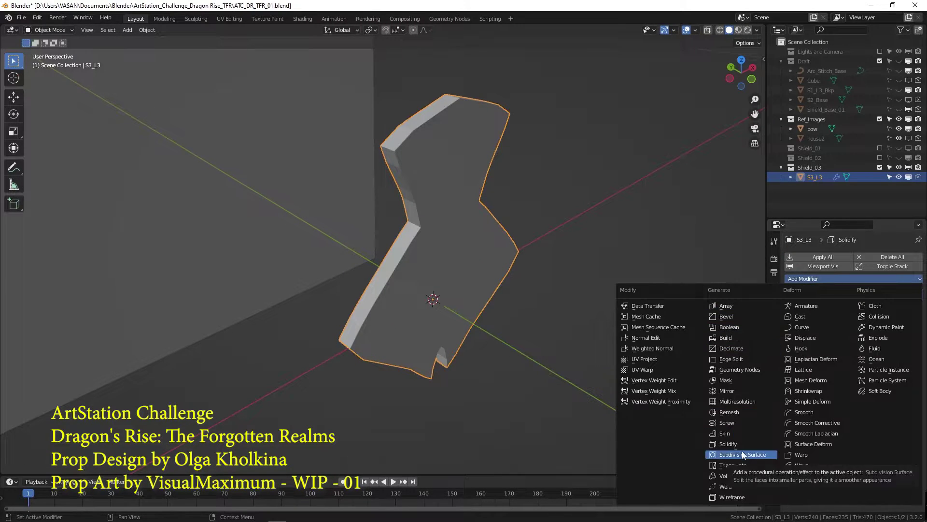
click(726, 317)
middle_drag(503, 320, 528, 304)
mouse_move(916, 308)
mouse_down()
mouse_move(917, 293)
mouse_move(916, 371)
mouse_move(917, 296)
mouse_up()
click(791, 295)
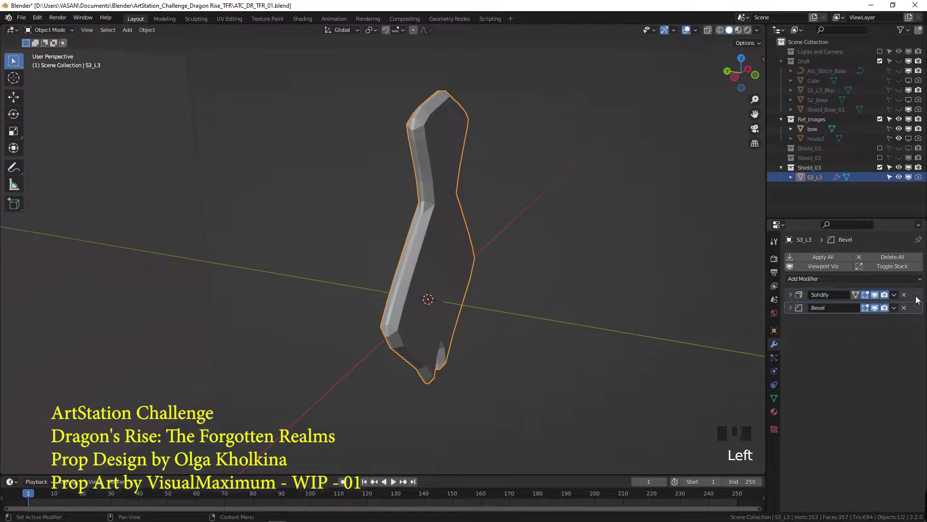
click(915, 280)
click(757, 454)
click(919, 297)
- Add a SimpleDeform modifier to S3_L3, with Cube as its origin and the deformation set to Bend
click(920, 278)
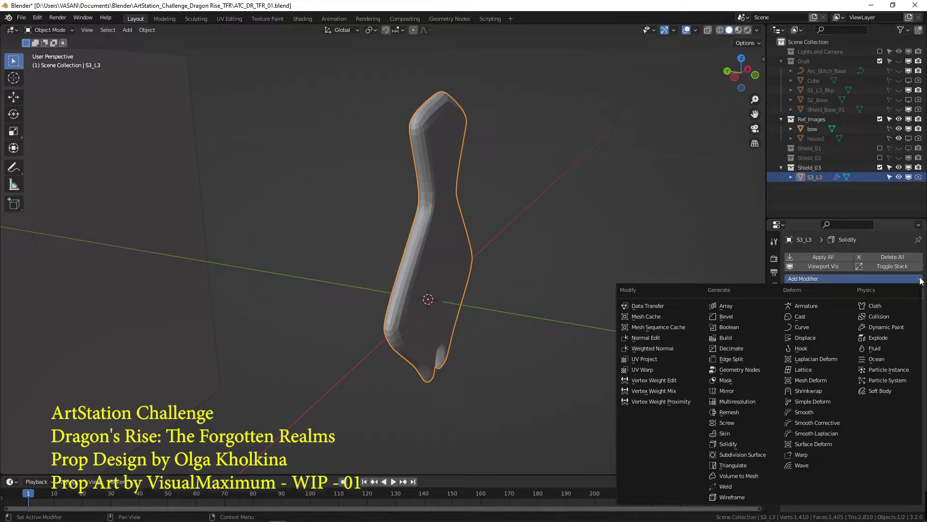
click(830, 402)
click(875, 435)
click(869, 363)
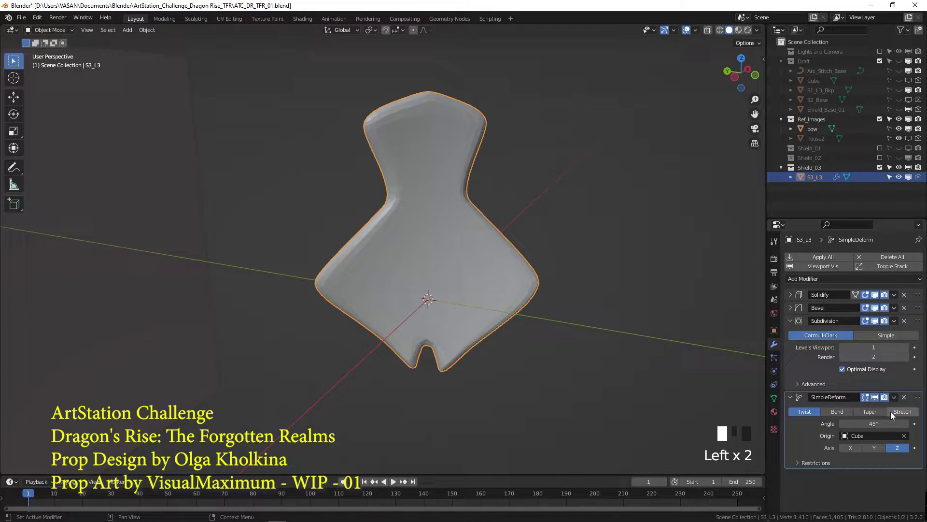
click(840, 411)
middle_drag(475, 268, 393, 263)
click(774, 398)
click(843, 412)
click(790, 286)
click(774, 344)
click(791, 320)
- Try the Bevel modifier at different positions in S3_L3's modifier stack
drag(918, 308, 918, 330)
middle_drag(417, 266, 500, 293)
click(911, 334)
mouse_move(918, 321)
mouse_down()
mouse_move(920, 345)
mouse_move(918, 308)
mouse_up()
scroll(453, 252, up, 2)
middle_drag(453, 252, 488, 224)
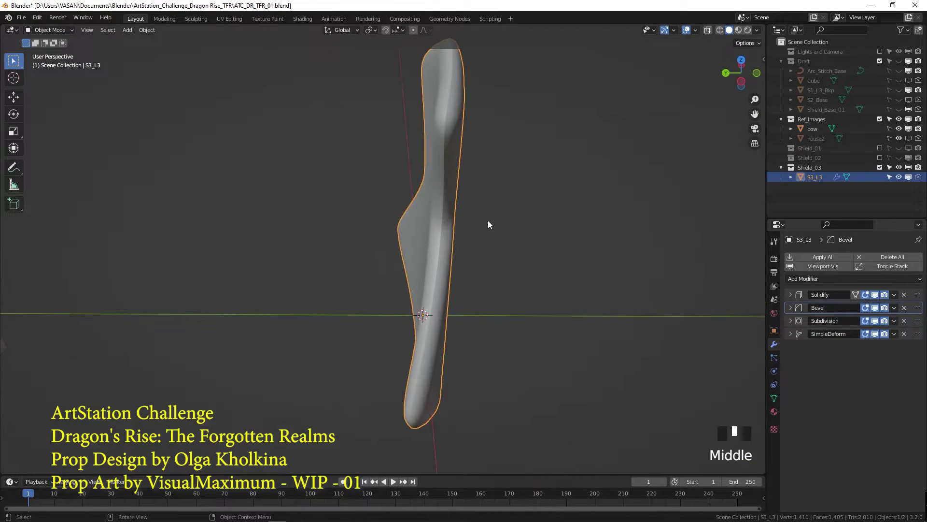
drag(918, 308, 918, 295)
middle_drag(502, 270, 483, 299)
- Finish positioning S3_L1's centre-line vertices and apply its object transforms in Object Mode
key(g)
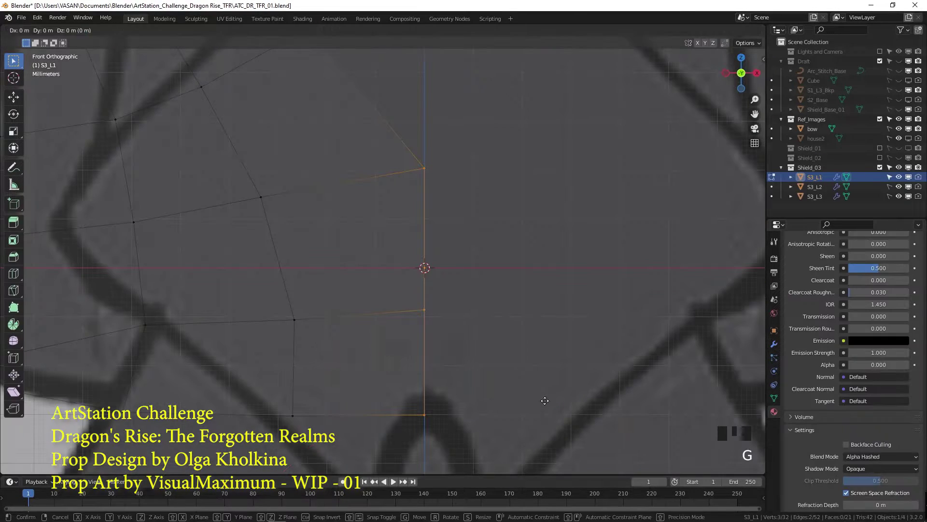
click(545, 401)
scroll(476, 376, down, 4)
key(Tab)
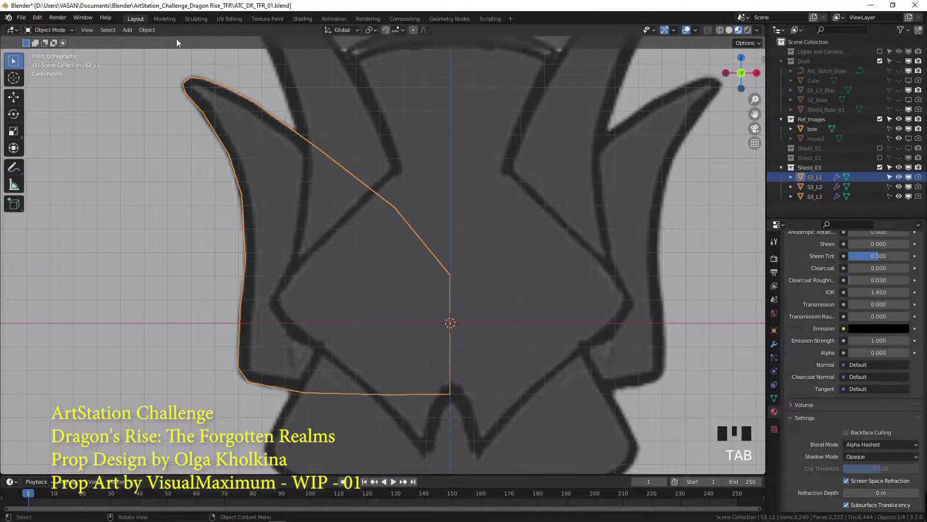
key(ctrl+a)
click(363, 182)
- Symmetrize the S3_L1 mesh from -X to +X and check the centre vertex of its upper notch
key(Tab)
click(177, 30)
click(193, 167)
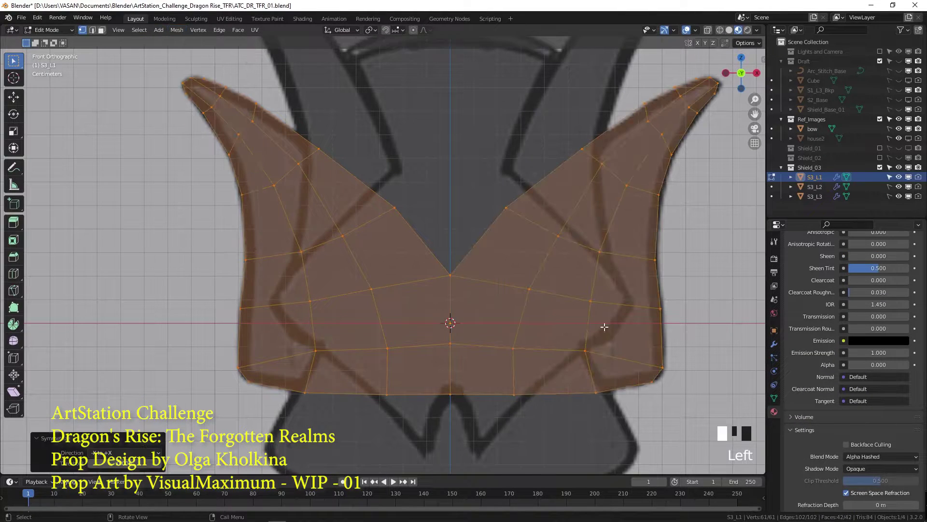
drag(472, 402, 472, 402)
click(452, 276)
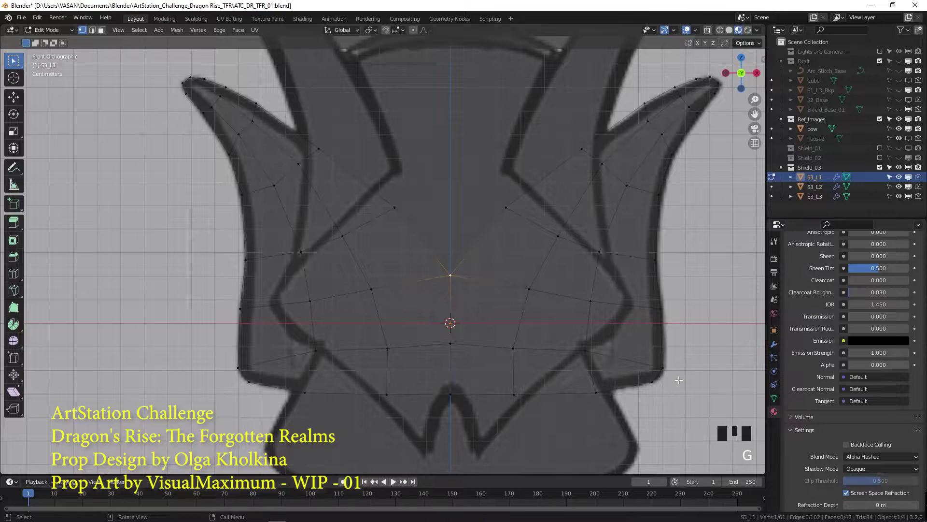
key(Tab)
key(Tab)
key(Tab)
key(Tab)
scroll(519, 265, down, 4)
shift+middle_drag(519, 265, 485, 263)
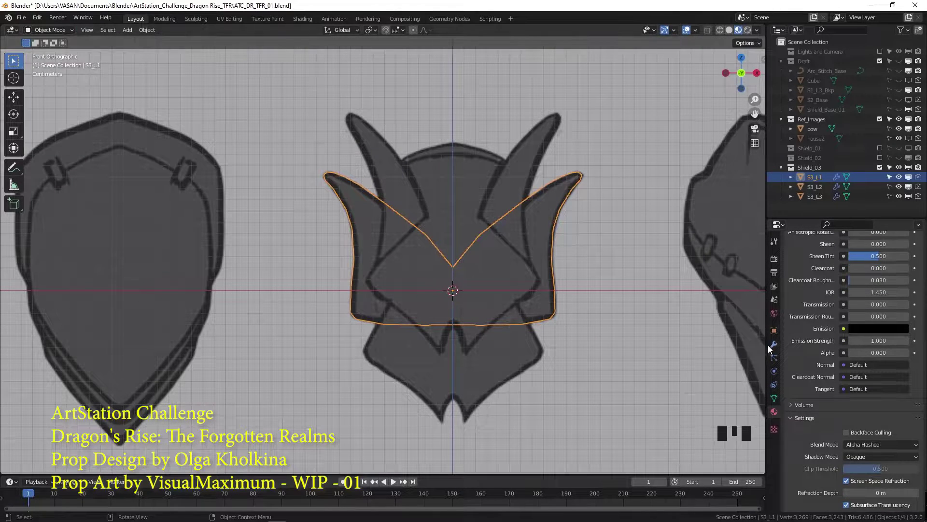
- Enable S3_L1's modifiers in the viewport and compare the shaded shield with the reference drawing
scroll(792, 349, down, 5)
key(z)
click(590, 283)
click(774, 344)
drag(875, 294, 875, 334)
click(649, 304)
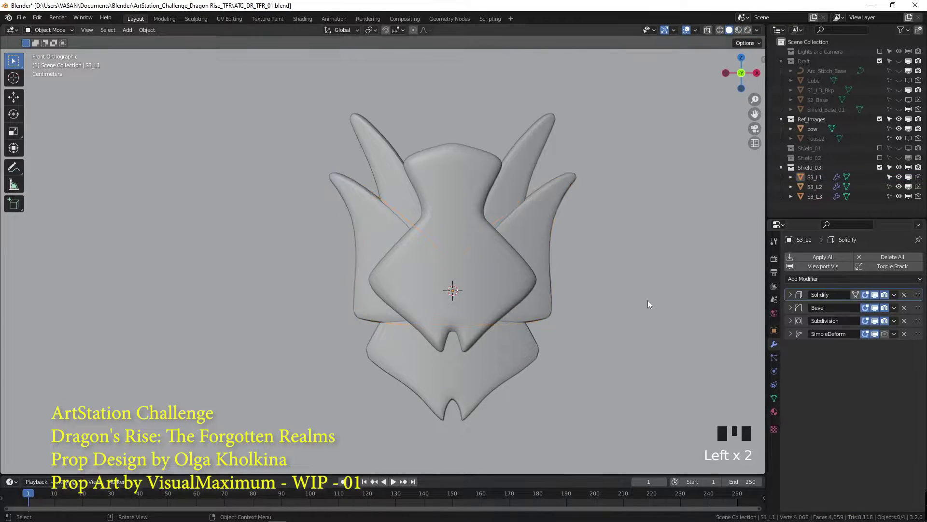
key(z)
key(z)
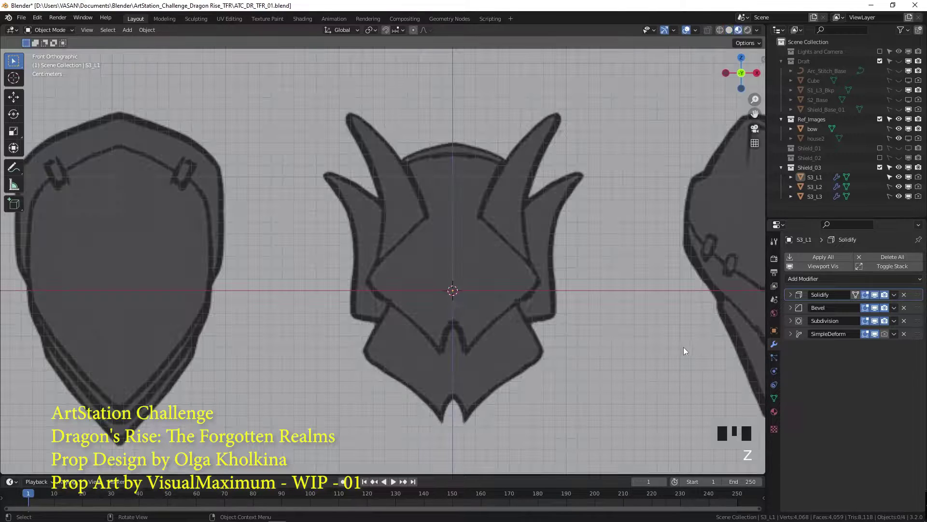
key(z)
- Select S3_L1 and move it about 0.009 m along Y, behind the other shield layers
click(546, 256)
key(ctrl+F4)
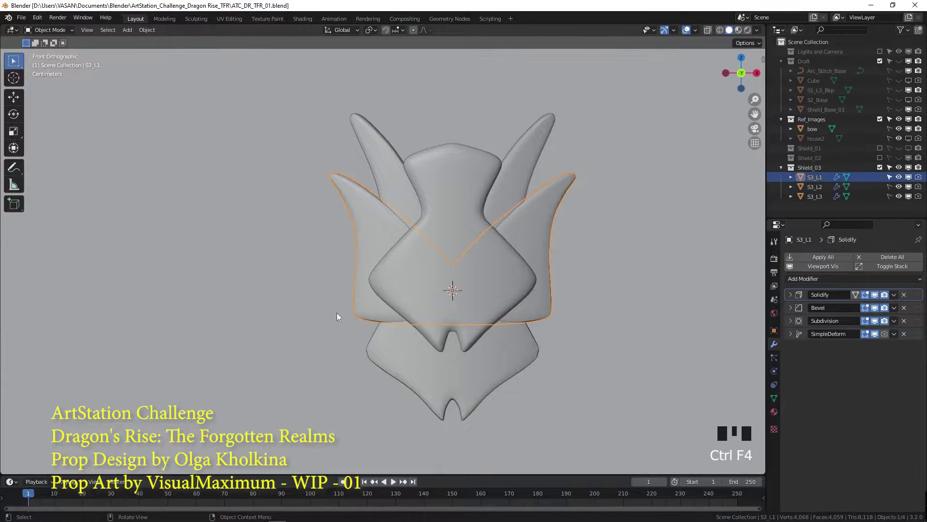
middle_drag(339, 314, 439, 329)
key(g)
middle_click(439, 329)
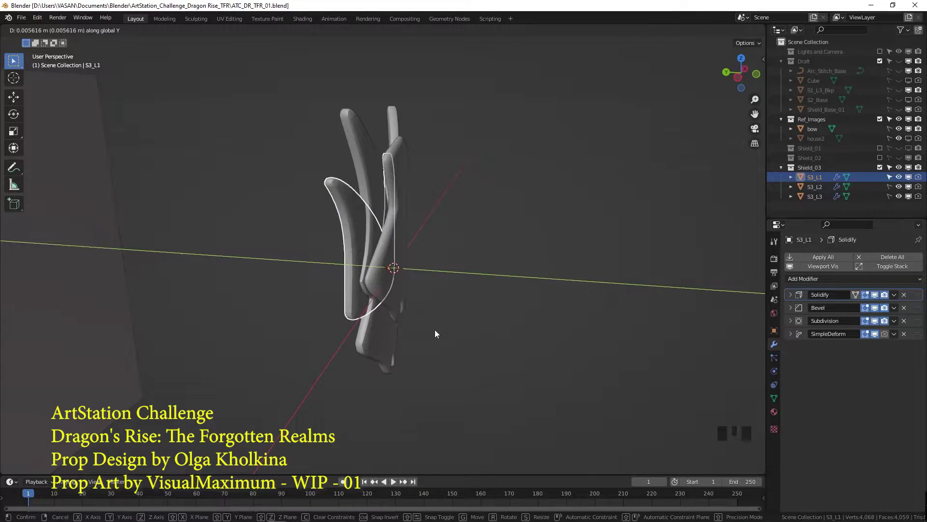
key(ctrl+z)
key(shift+Left)
key(shift+Left)
key(g)
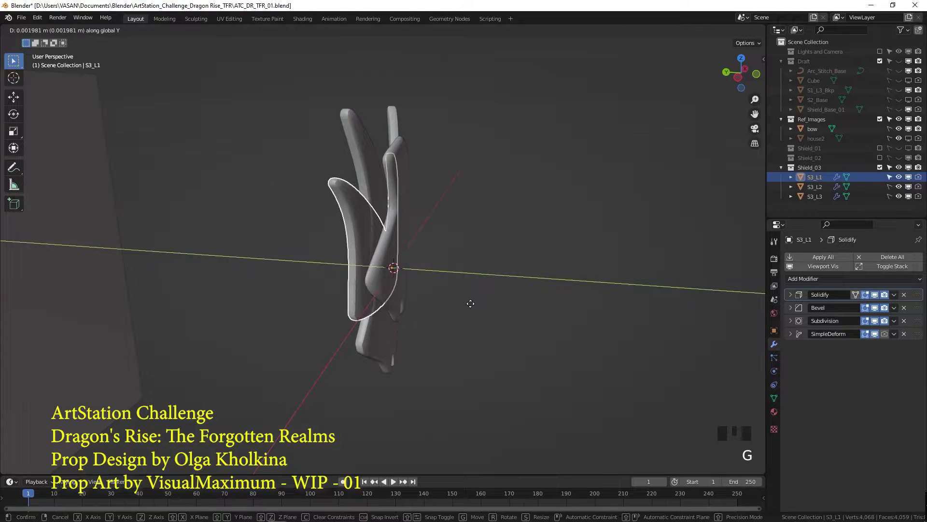
click(463, 300)
middle_drag(418, 238, 477, 293)
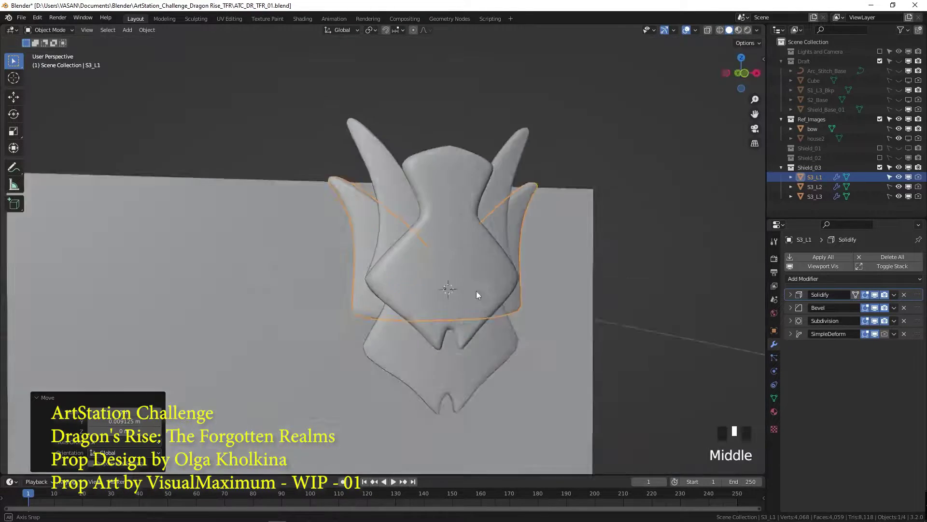
- Adjust S3_L1's position further along Y relative to the other layers
scroll(400, 295, up, 4)
key(g)
key(y)
click(402, 292)
click(378, 283)
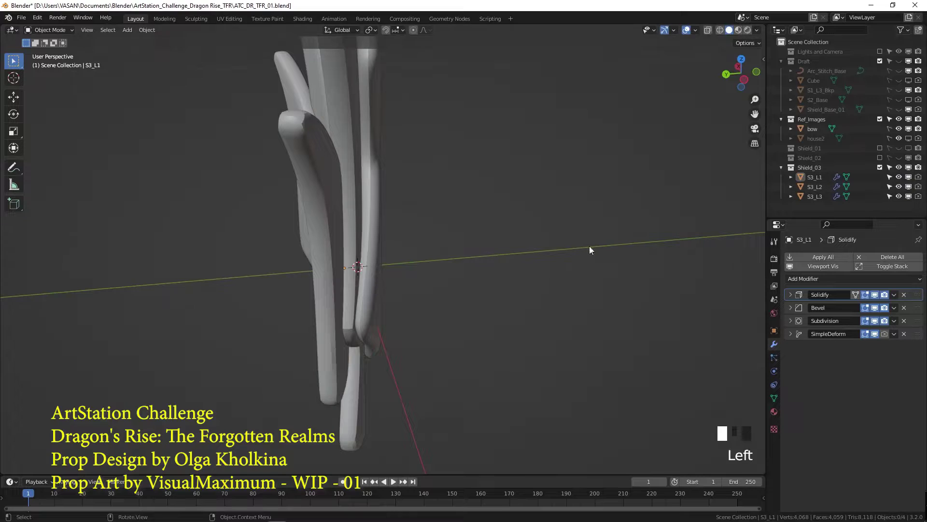
- Try a Solidify thickness of 0.005 m on S3_L1
click(365, 239)
click(327, 285)
click(791, 295)
shift+drag(874, 321, 860, 321)
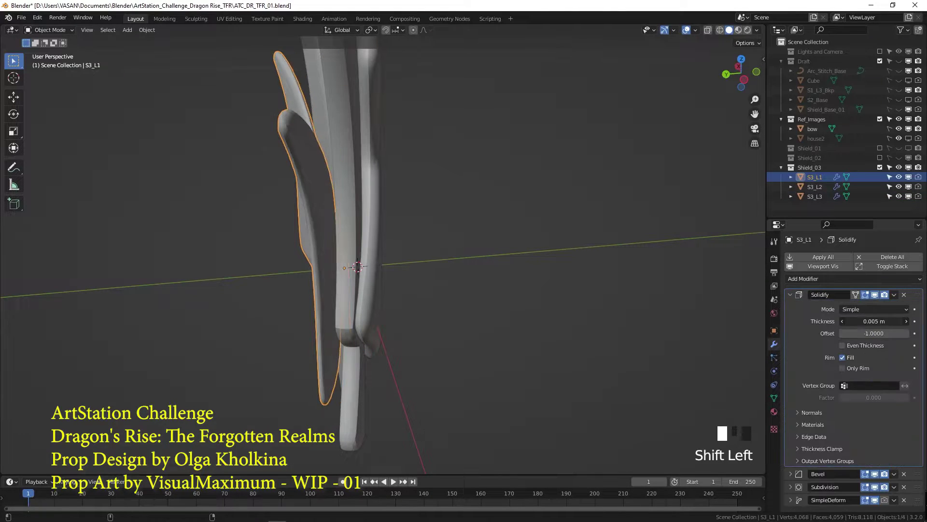
key(ctrl+z)
- Select S3_L3 in the top view and set its Solidify thickness to 0.015 m
key(grave)
middle_click(406, 102)
click(545, 239)
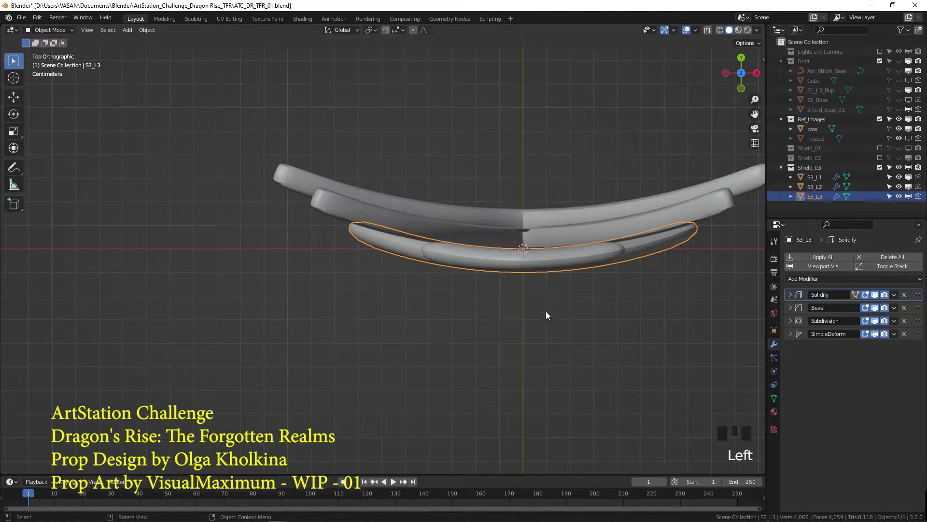
click(789, 295)
mouse_move(874, 321)
shift+mouse_down()
mouse_move(893, 321)
mouse_move(884, 321)
shift+mouse_up()
- Reposition S3_L3 along Y and shift it together with the adjacent layer S3_L2
key(g)
key(y)
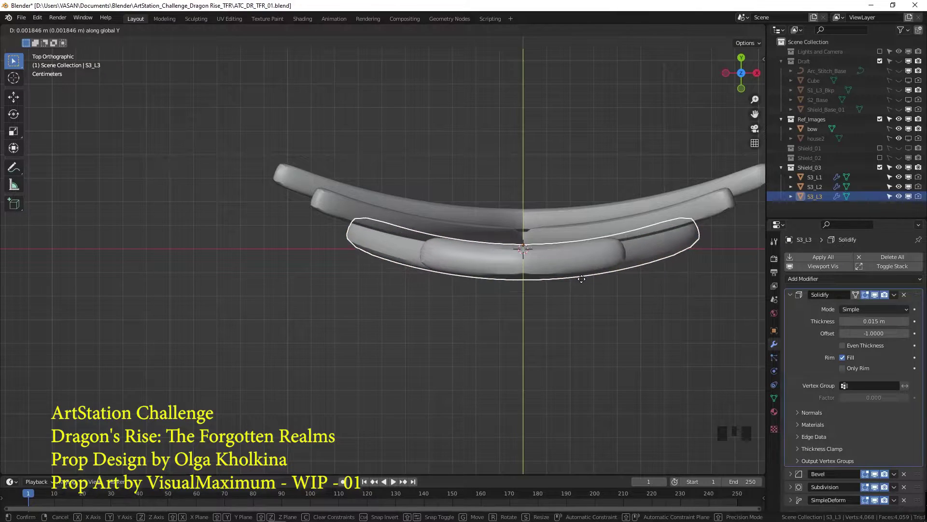
click(582, 276)
shift+click(601, 227)
key(g)
click(608, 288)
middle_drag(608, 288, 396, 240)
scroll(399, 251, up, 4)
double_click(387, 172)
key(grave)
scroll(447, 285, down, 5)
click(532, 239)
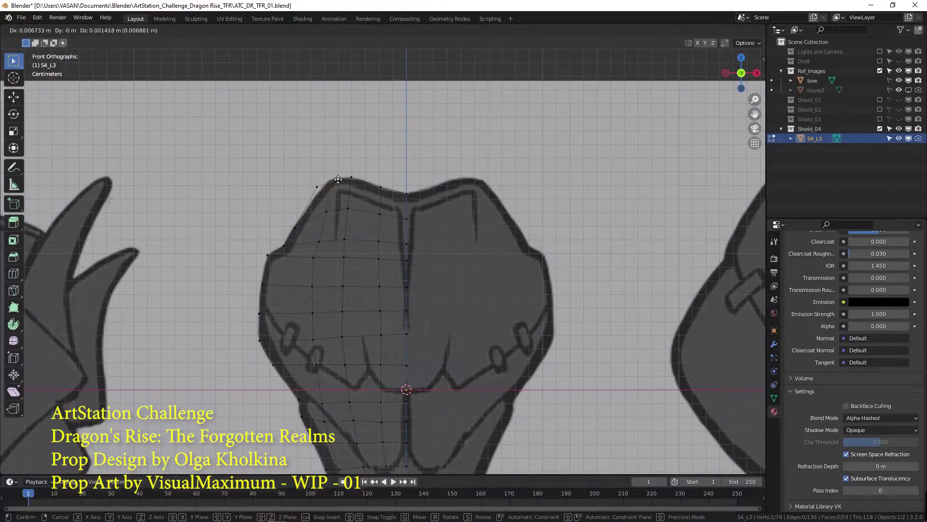
- Move the vertices at S4_L3's upper left corner onto the drawn shield outline
click(315, 196)
key(g)
click(332, 233)
click(337, 179)
key(g)
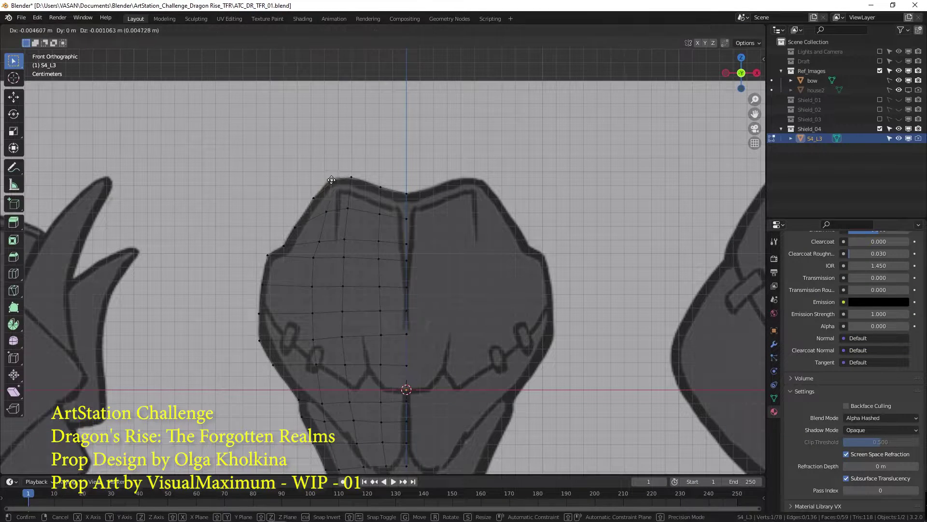
click(330, 180)
- Check the S4_L3 half mesh against the drawing and select its centre-line vertices in Edit Mode
scroll(396, 277, down, 3)
key(Tab)
key(Tab)
key(Tab)
key(ctrl+Tab)
click(460, 294)
scroll(422, 295, up, 1)
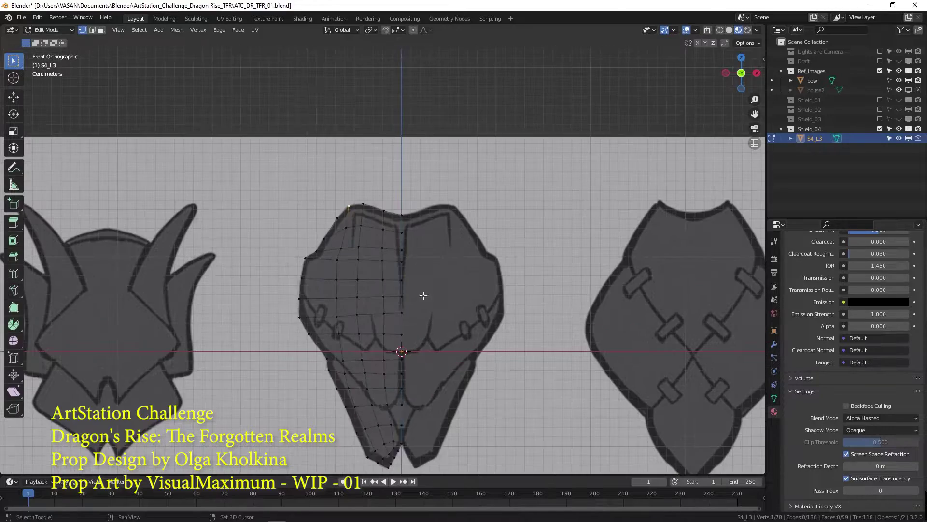
shift+middle_drag(374, 309, 385, 243)
key(Tab)
key(ctrl+Tab)
click(461, 274)
drag(410, 145, 471, 383)
scroll(423, 333, up, 2)
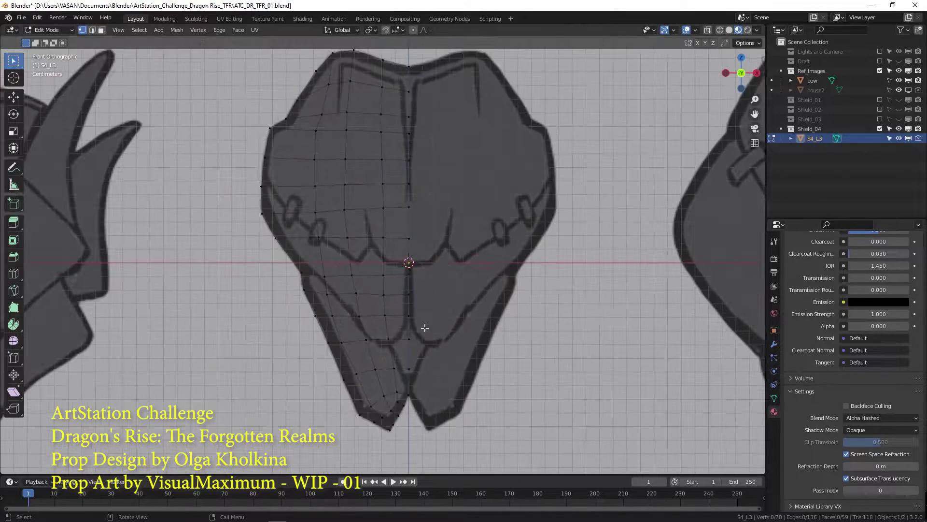
drag(407, 61, 490, 399)
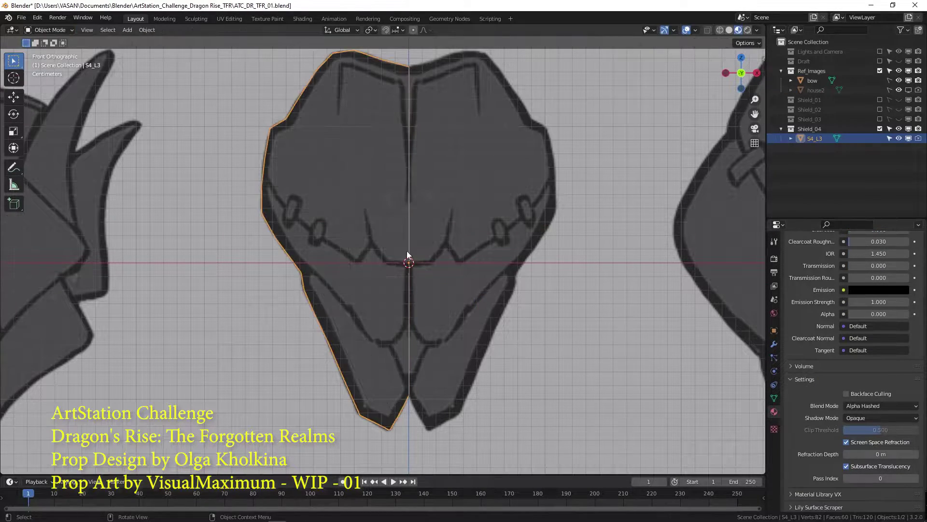
- Select the whole S4_L3 mesh and symmetrize it across the centre line
key(a)
click(177, 30)
click(202, 180)
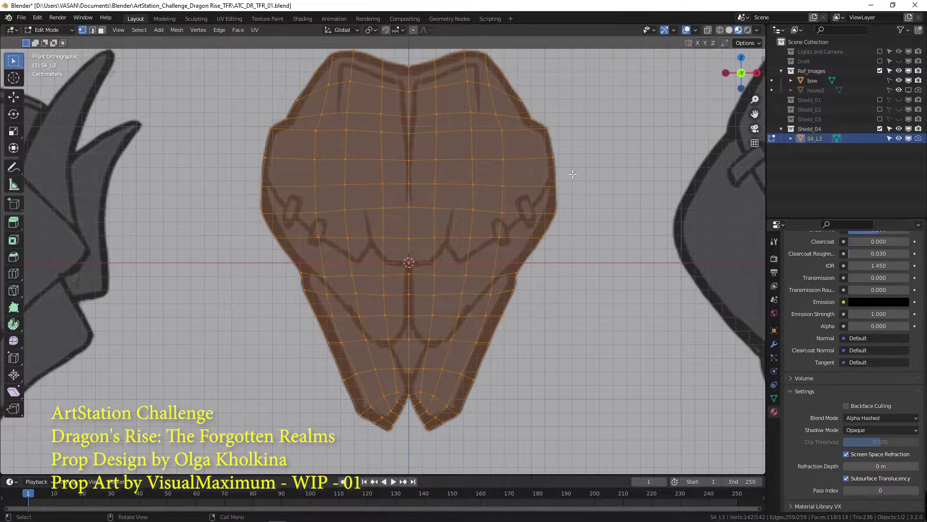
- Try scaling the vertices at S4_L3's upper right edge along X
drag(542, 149, 576, 168)
key(s)
key(x)
click(582, 172)
key(Tab)
scroll(437, 215, down, 2)
- Select S4_L3's centre-line vertices, merge them by distance and return to Object Mode
key(Tab)
key(a)
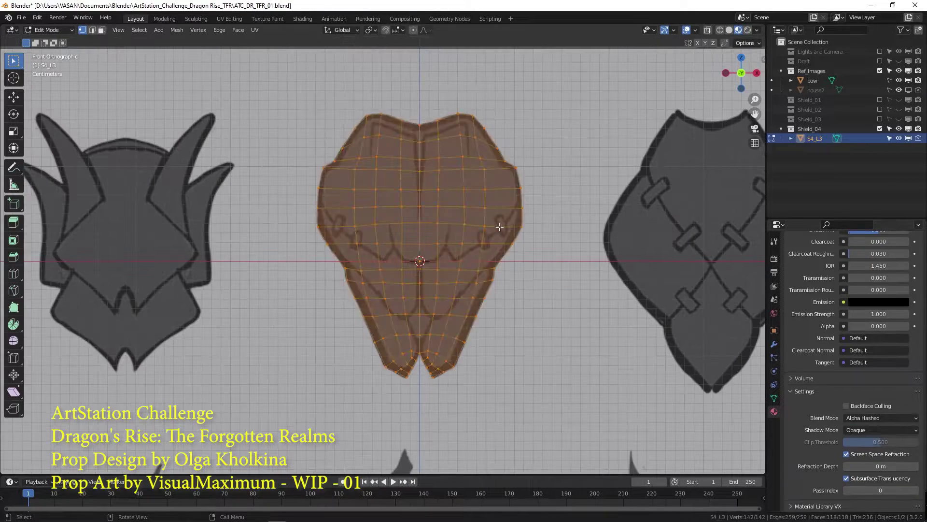
scroll(428, 218, up, 1)
click(419, 93)
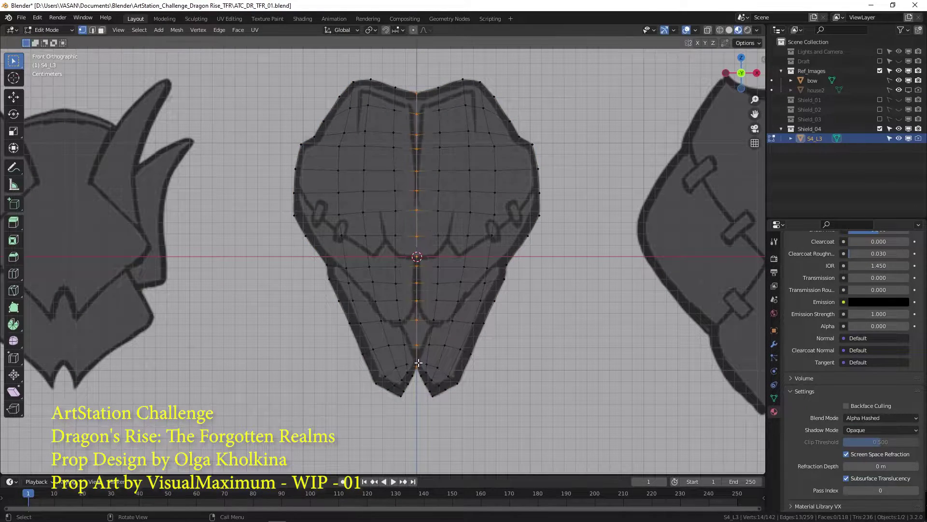
key(m)
click(364, 402)
click(261, 199)
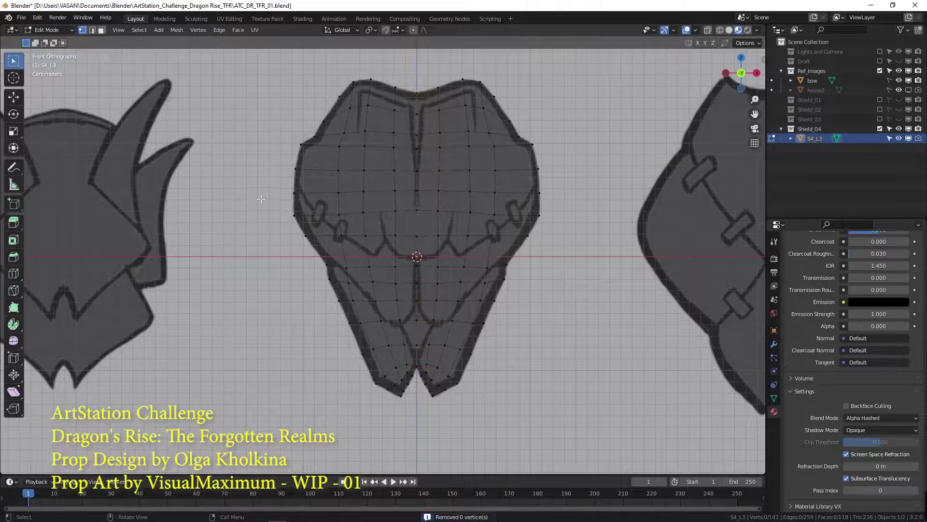
key(Tab)
middle_drag(478, 197, 405, 239)
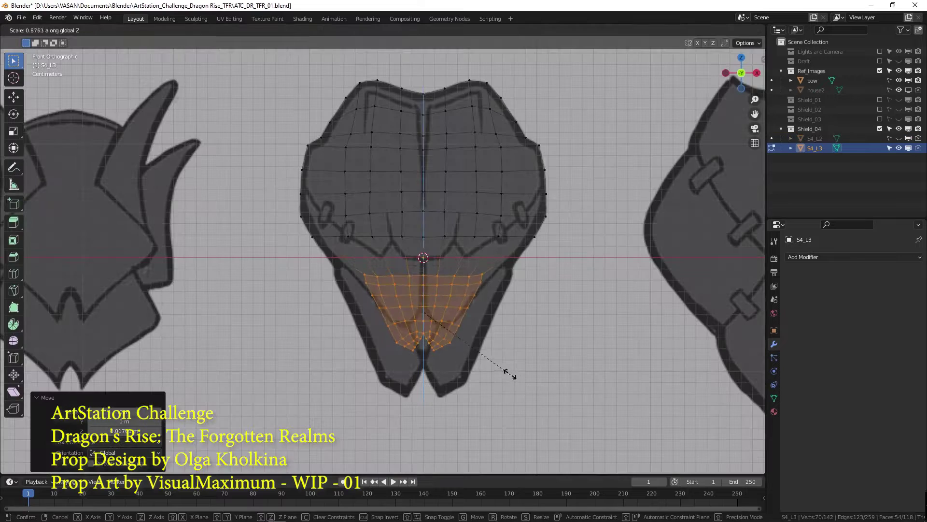
- Move S4_L3's lower section into place and widen the vertex row at the horizontal axis along X to the drawn outline
key(g)
click(507, 346)
scroll(452, 290, up, 4)
drag(252, 205, 545, 227)
key(s)
key(x)
click(732, 271)
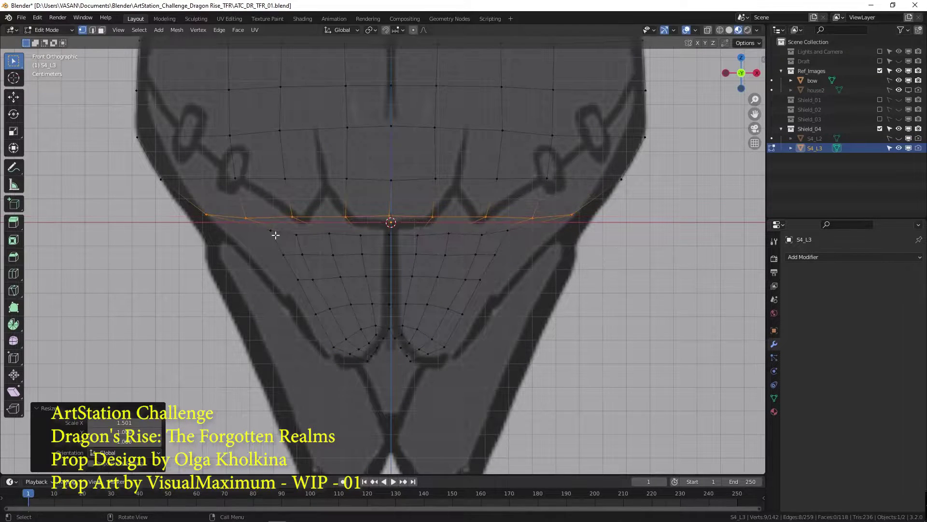
- Widen the three vertex rows of S4_L3 just below the horizontal axis to match the tapering drawn outline
alt+click(273, 232)
key(s)
click(696, 275)
drag(273, 248, 533, 269)
key(s)
key(x)
click(582, 266)
drag(287, 269, 505, 288)
key(s)
key(x)
click(546, 284)
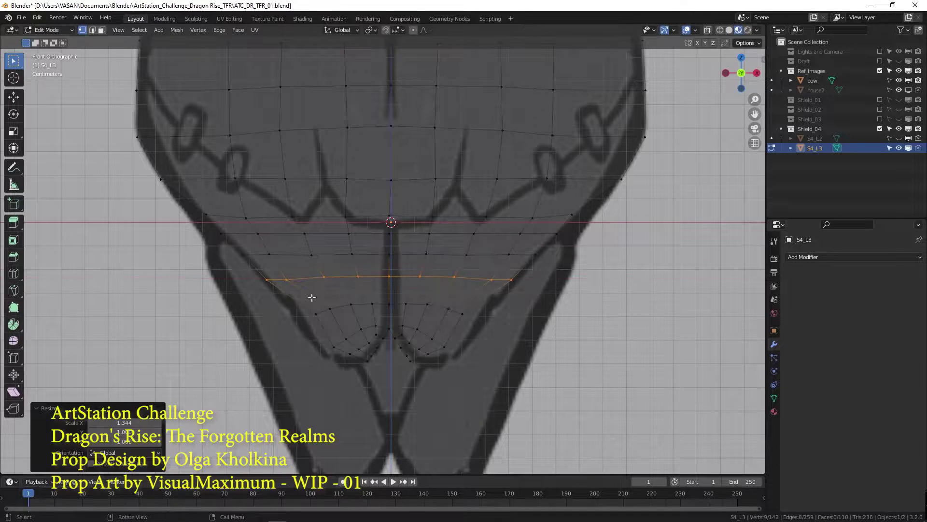
- Widen the vertex row just above S4_L3's lower tips along X to reach the drawn outline
drag(309, 295, 491, 320)
key(s)
key(x)
right_click(508, 327)
key(s)
key(x)
click(549, 325)
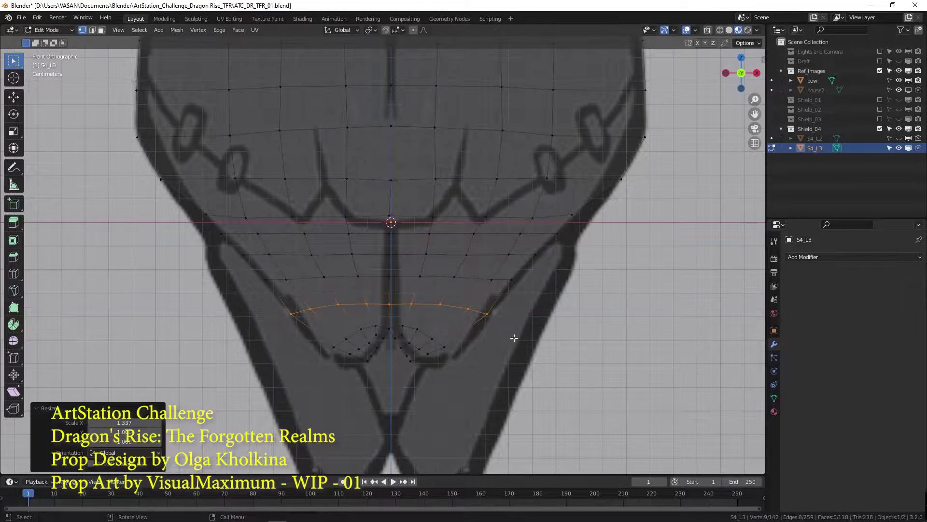
- Move the corner vertices of S4_L3's lower left tip onto the drawn outline
click(333, 347)
key(g)
click(323, 353)
click(349, 354)
key(g)
click(338, 366)
scroll(348, 361, up, 3)
click(382, 361)
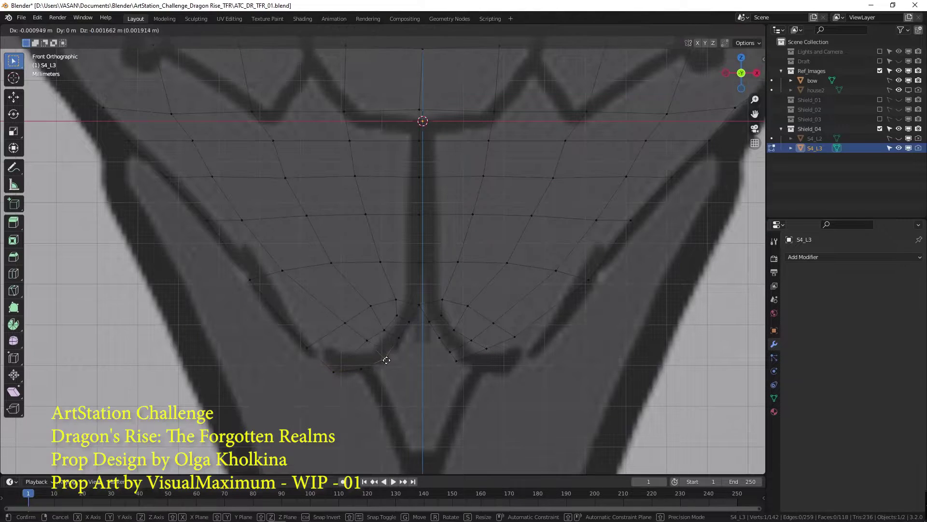
- Delete the vertices of S4_L3's right half
scroll(508, 338, down, 8)
drag(486, 120, 612, 414)
key(x)
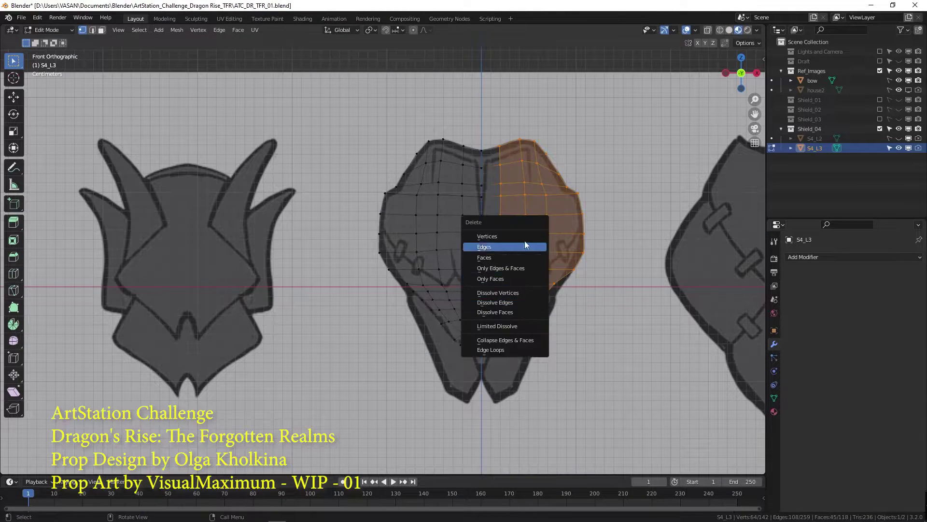
click(525, 236)
- Flatten S4_L3's centre-line vertices with an X scale of 0 and move them along X onto the centre line
scroll(523, 271, up, 3)
drag(448, 54, 530, 371)
key(s)
key(x)
key(0)
key(Return)
scroll(477, 322, up, 6)
key(g)
key(x)
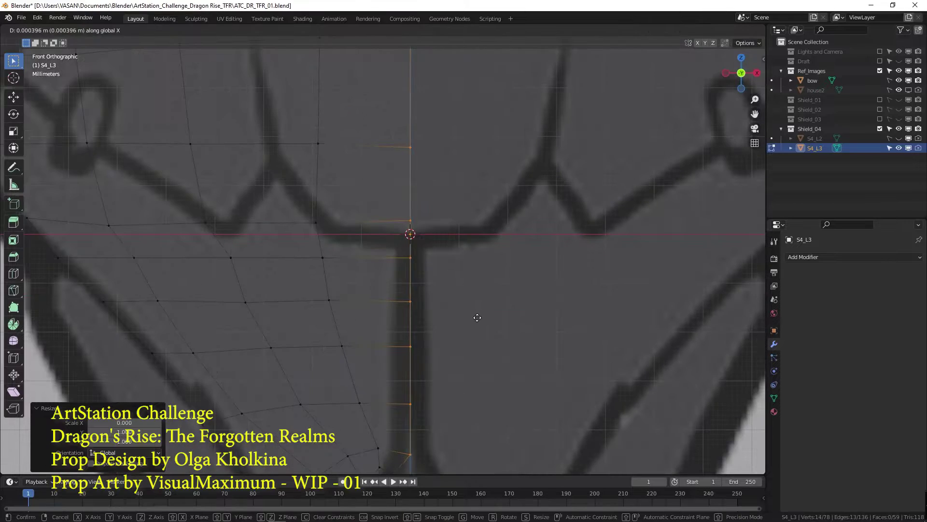
click(477, 320)
- Slide three vertices around S4_L3's lower tip along their edges to even out the grid
scroll(461, 319, down, 7)
scroll(441, 355, up, 3)
click(373, 370)
key(g)
key(g)
click(403, 369)
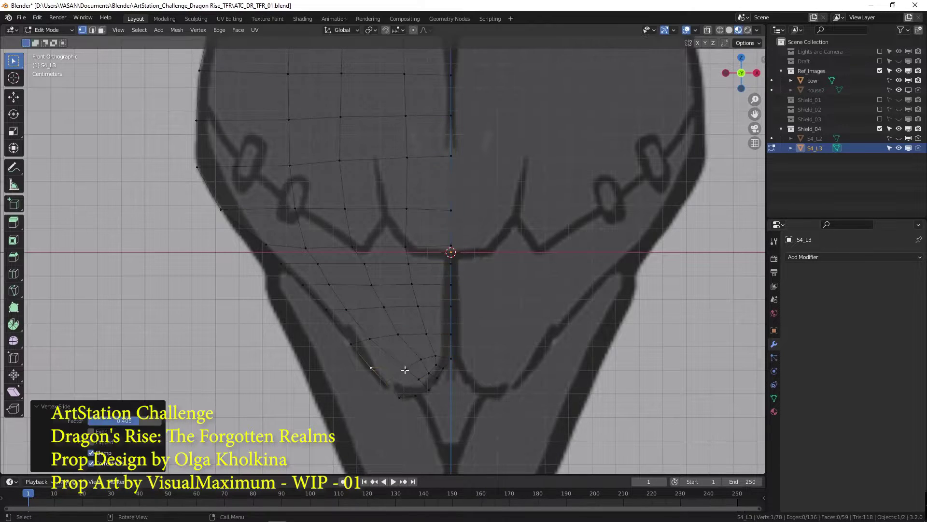
click(394, 359)
key(g)
key(g)
click(416, 355)
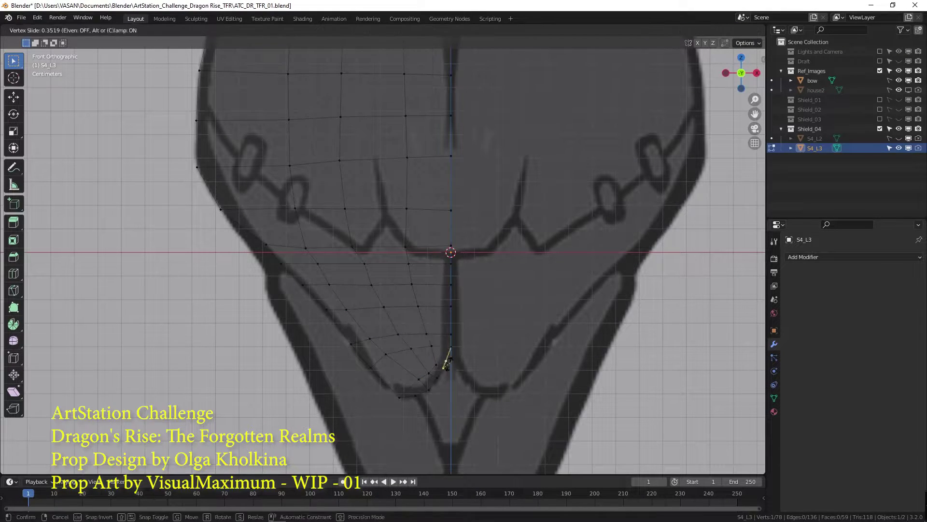
click(446, 363)
- Shift the inner edge vertex along X and move the tip's corner and inner vertices to follow the drawn curve
scroll(446, 364, up, 4)
key(g)
key(x)
click(373, 379)
click(350, 428)
key(g)
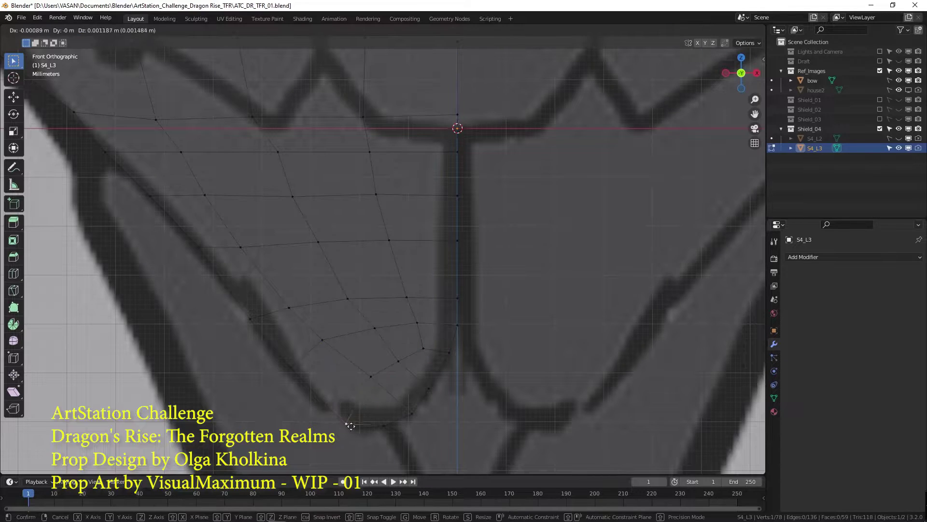
click(350, 425)
click(371, 378)
key(g)
click(364, 387)
- Nudge a lower tip vertex along X and check S4_L3's half outline against the drawing in Object Mode
click(412, 411)
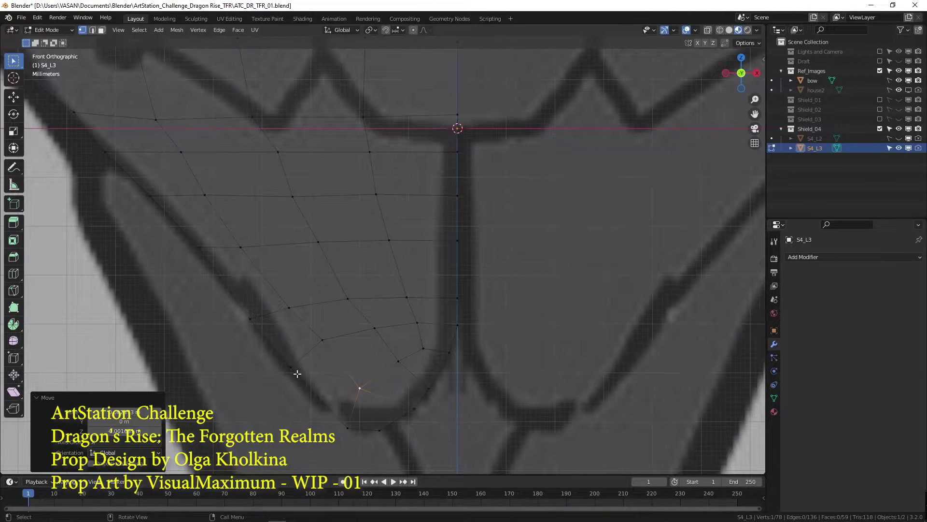
scroll(319, 340, down, 5)
key(g)
key(x)
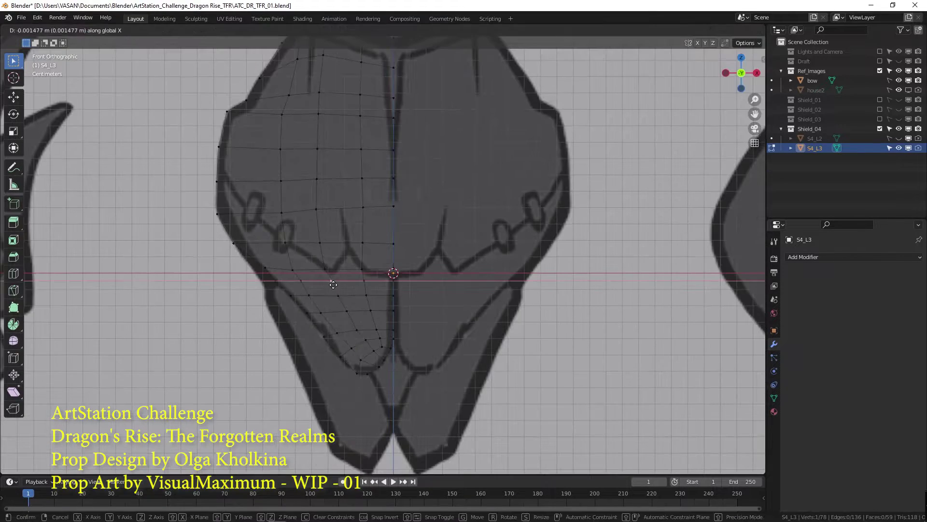
scroll(349, 235, down, 4)
scroll(404, 245, up, 5)
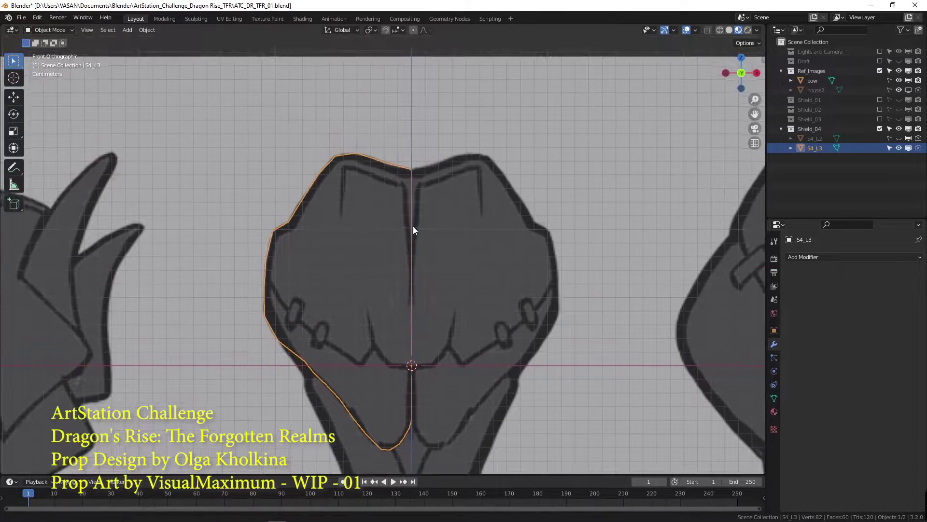
scroll(432, 268, down, 4)
scroll(429, 277, up, 2)
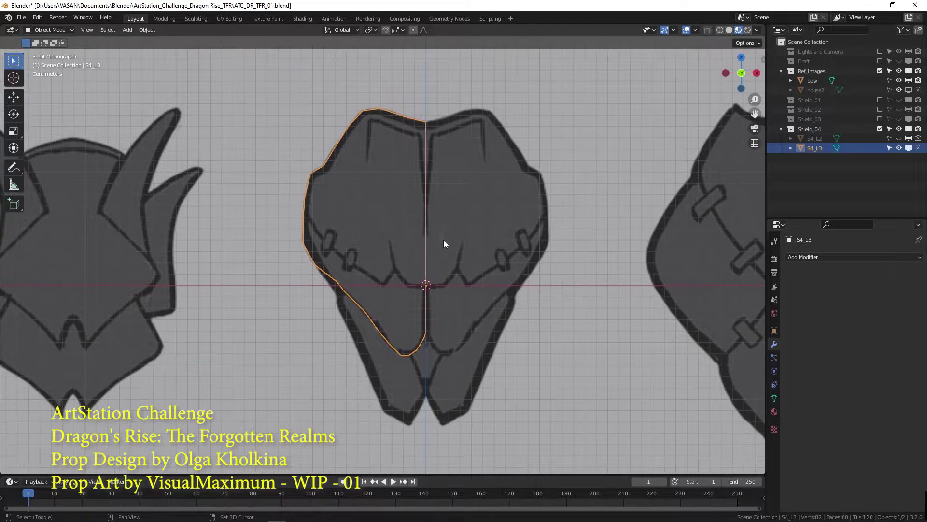
- Reopen S4_L3 in Edit Mode and nudge the outer vertices of its lower tip onto the drawn edge
key(Tab)
key(a)
scroll(367, 314, up, 4)
key(g)
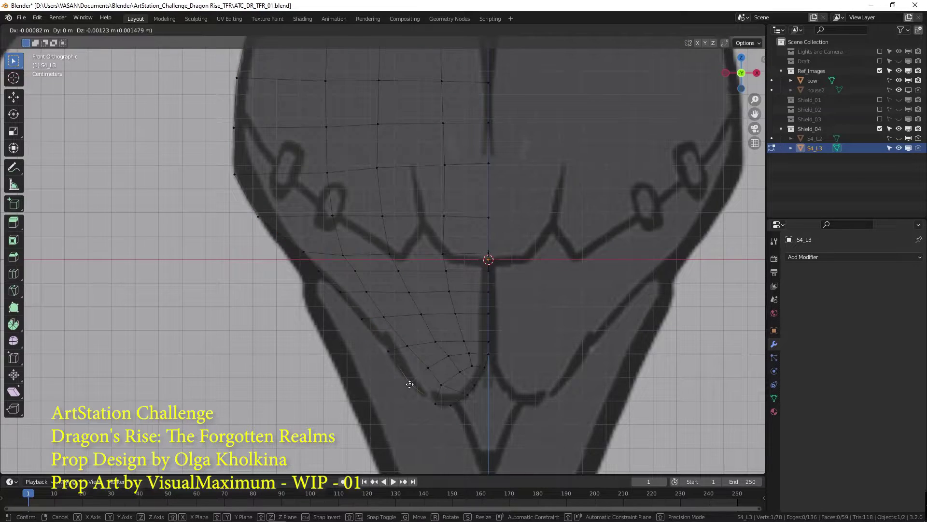
scroll(346, 269, down, 3)
scroll(347, 265, up, 4)
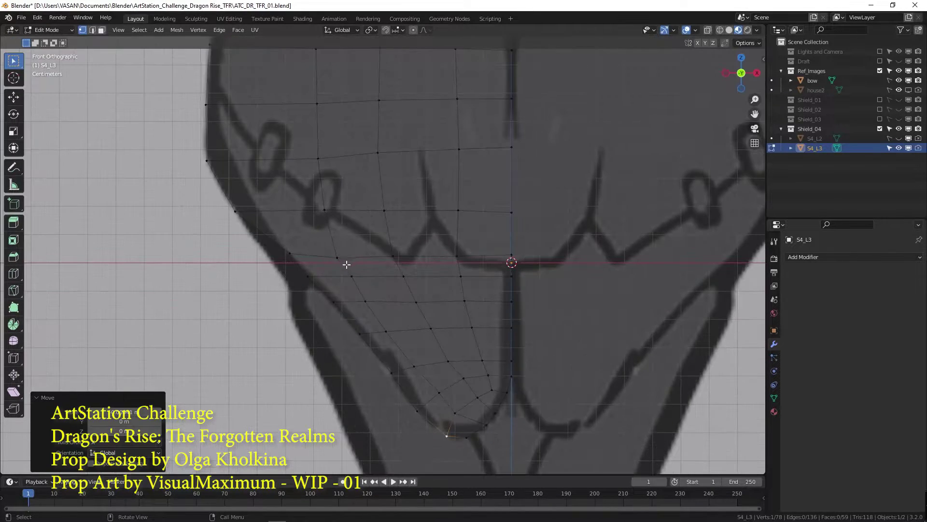
- Try moving the outline vertices along S4_L3's left edge inward along X
shift+middle_drag(338, 245, 372, 213)
drag(285, 208, 324, 276)
key(g)
key(x)
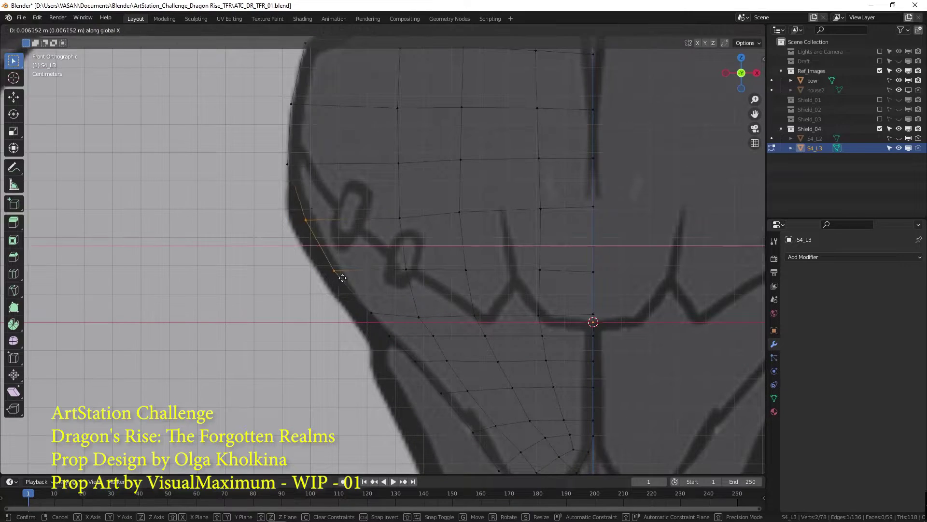
click(349, 277)
drag(384, 333, 429, 376)
key(g)
key(x)
click(433, 379)
- Move the left edge vertices near the horizontal axis inward along X to fit S4_L3's drawn outline
shift+middle_drag(477, 408, 415, 280)
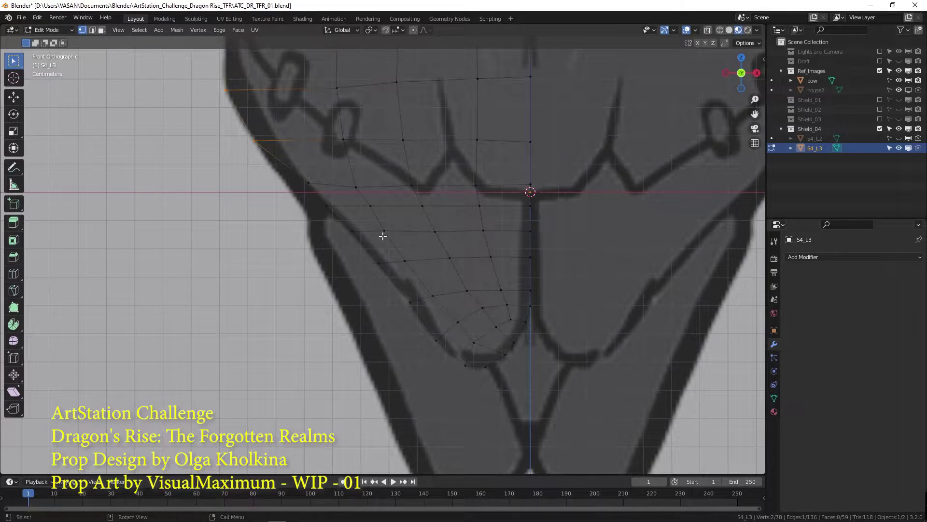
shift+middle_drag(382, 235, 461, 381)
key(g)
key(x)
click(373, 293)
click(390, 333)
key(g)
key(x)
click(394, 347)
- Select the two left edge vertices beside the drawn stitches and move them together inward along X
scroll(404, 327, down, 3)
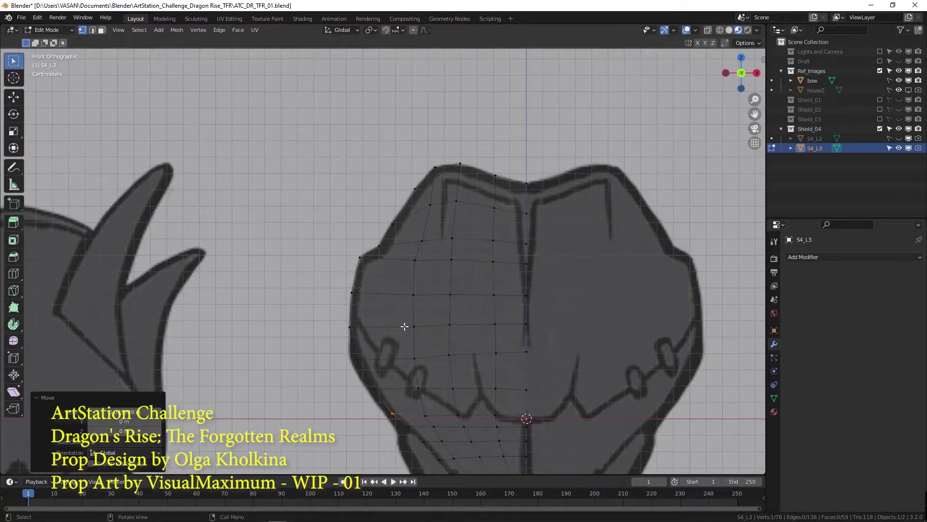
shift+middle_drag(405, 326, 358, 261)
shift+middle_drag(408, 344, 343, 207)
scroll(343, 207, up, 3)
scroll(259, 201, down, 3)
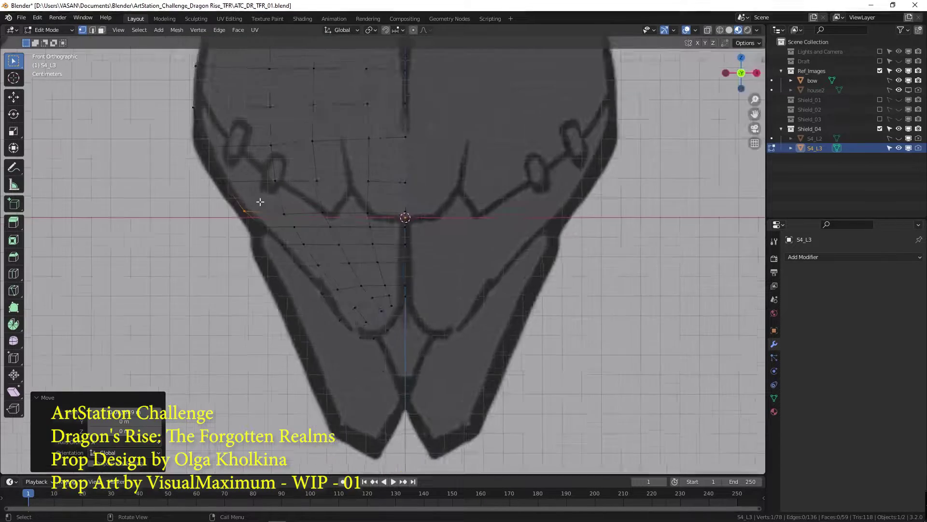
shift+middle_drag(286, 165, 378, 253)
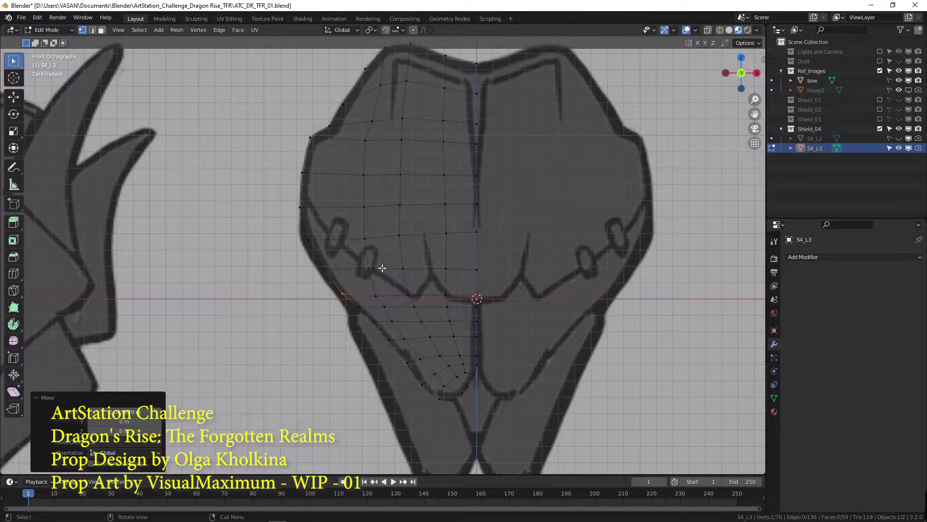
click(301, 236)
shift+click(317, 269)
key(g)
key(x)
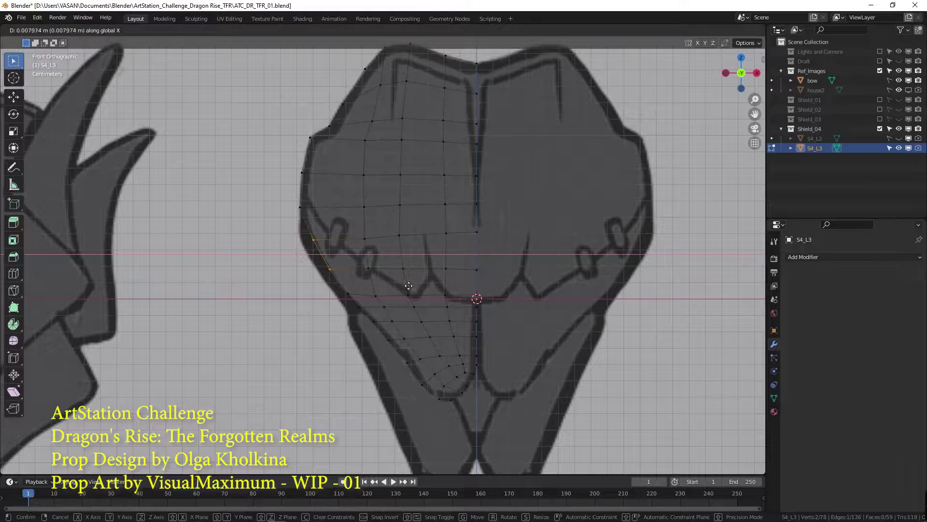
click(409, 285)
- Reposition the outline vertex at S4_L3's upper left notch to match the drawn shoulder
scroll(428, 255, down, 2)
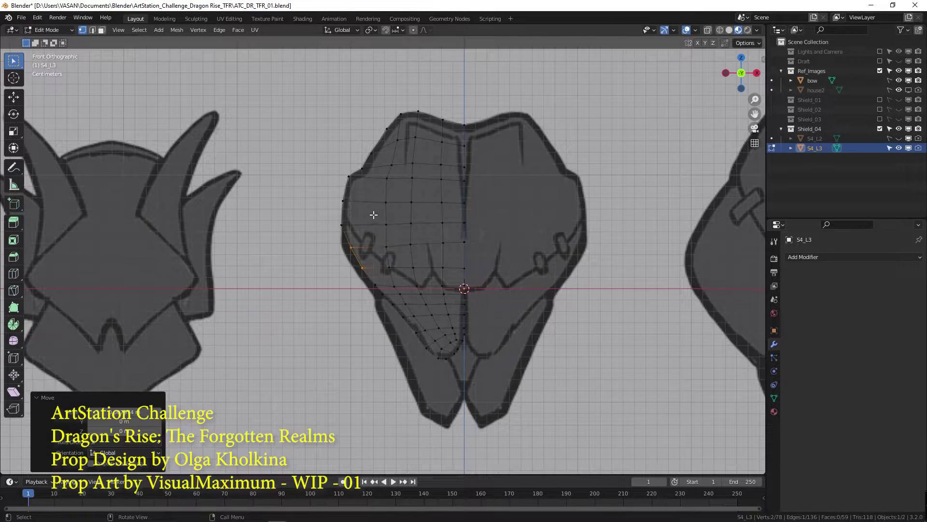
scroll(373, 214, up, 1)
click(363, 169)
key(g)
key(x)
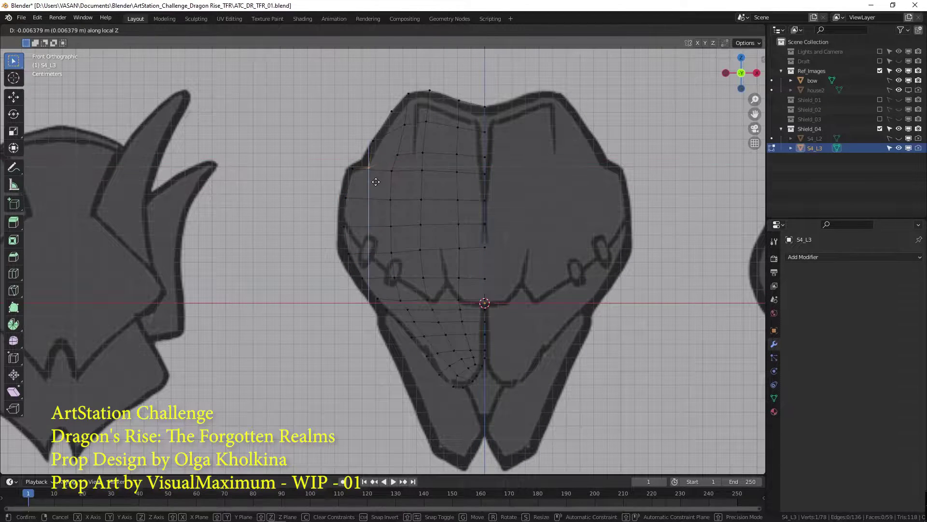
click(382, 155)
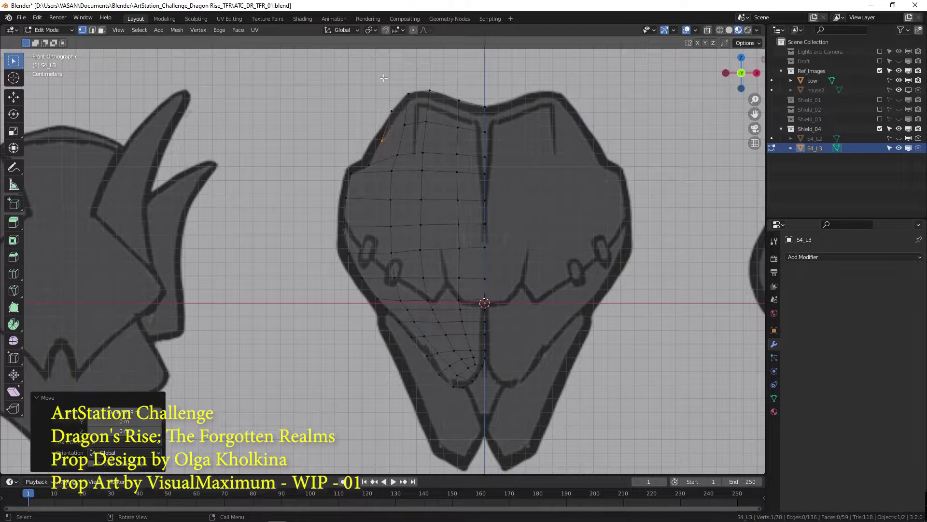
- Try adjusting S4_L3's upper left outline, select the upper section and undo the latest vertex moves
key(g)
right_click(433, 119)
drag(308, 85, 534, 212)
key(ctrl+z)
key(ctrl+z)
key(ctrl+z)
key(ctrl+z)
key(ctrl+z)
key(ctrl+shift+z)
key(ctrl+shift+z)
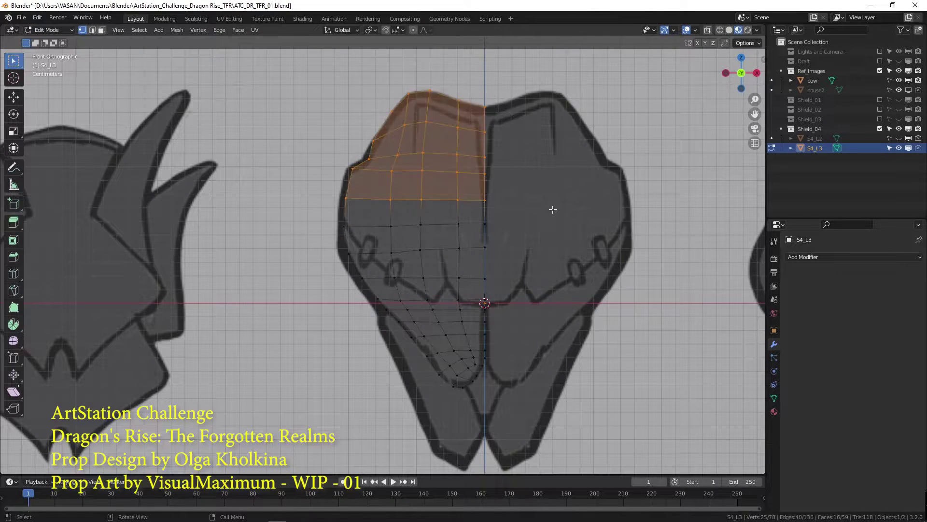
- Return S4_L3 to Object Mode and save the file
key(Tab)
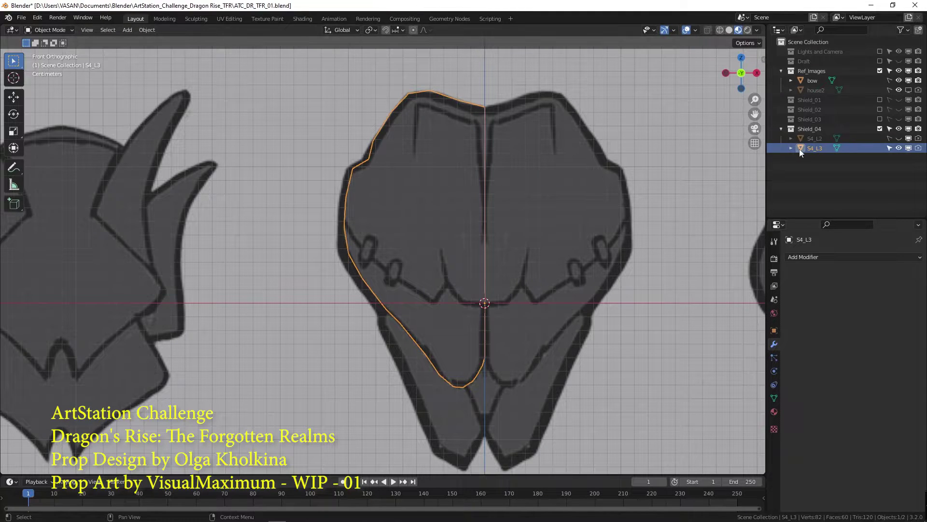
key(ctrl+s)
click(847, 149)
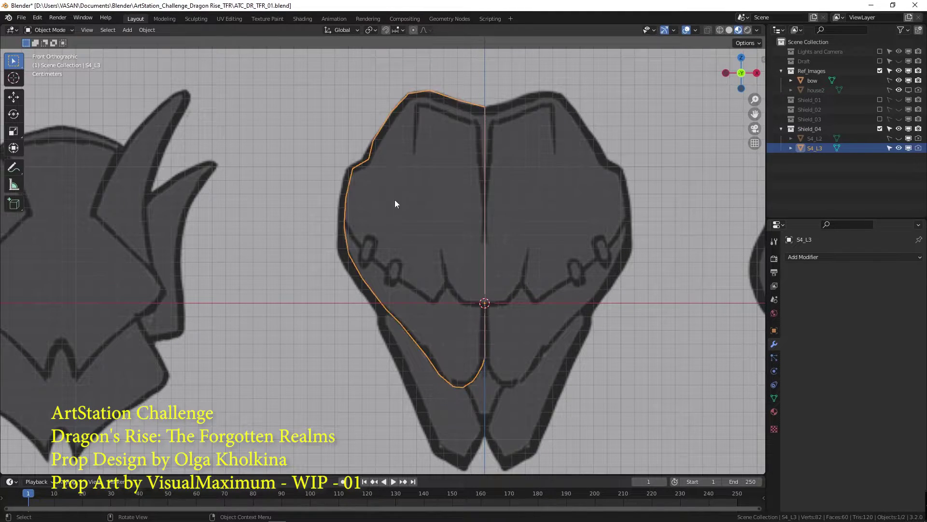
- Duplicate the S4_L3 half shield in place and open the copy's name for editing
key(shift+s)
right_click(575, 208)
key(shift+d)
right_click(575, 208)
double_click(820, 158)
click(819, 158)
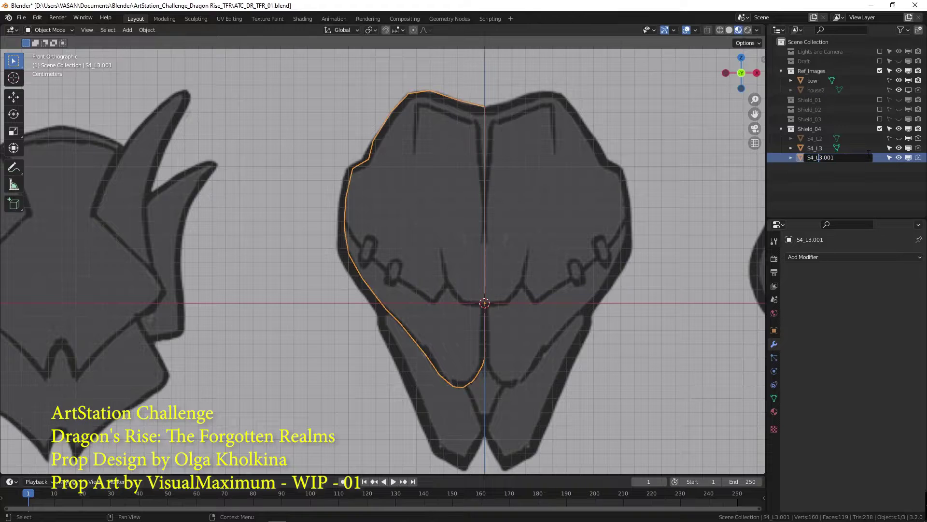
- Show only the S4_L2 layer in the Shield_04 collection and rename it as S4_L1
click(899, 139)
click(899, 138)
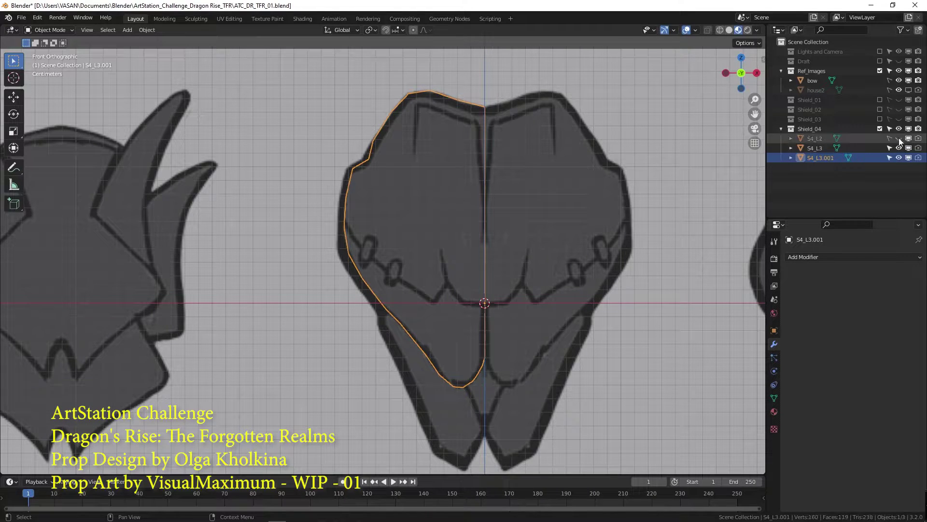
ctrl+click(898, 138)
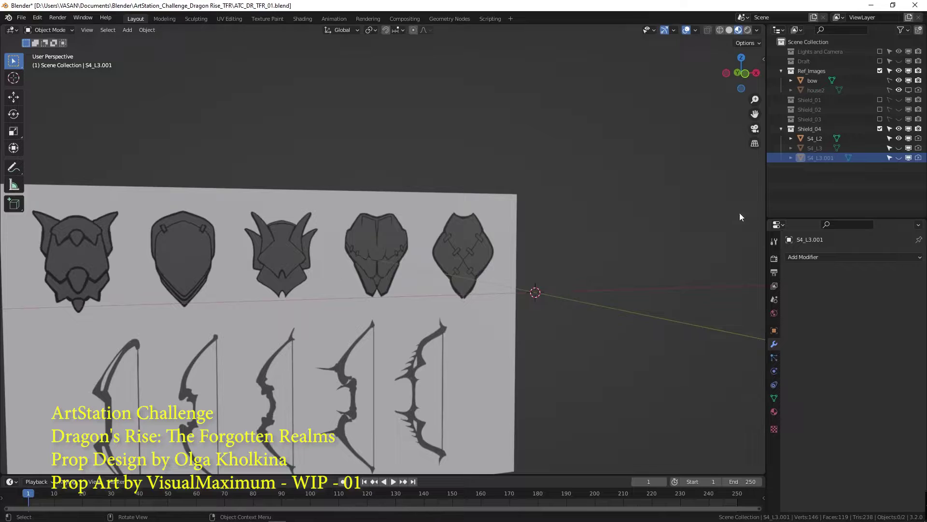
click(816, 138)
middle_drag(604, 260, 550, 268)
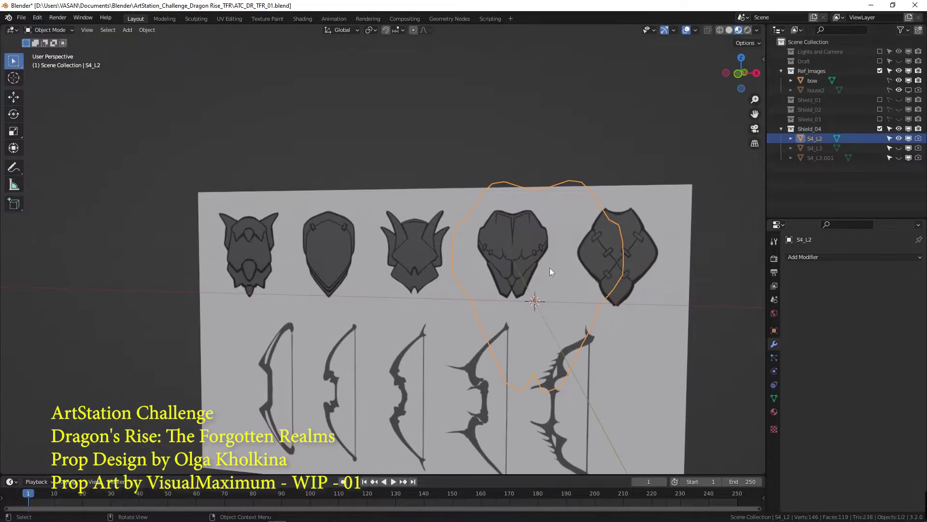
double_click(815, 138)
key(Return)
- Hide S4_L1, show the S4_L3 half shield, rename it as S4_L2 and view it from the front
click(899, 148)
click(899, 138)
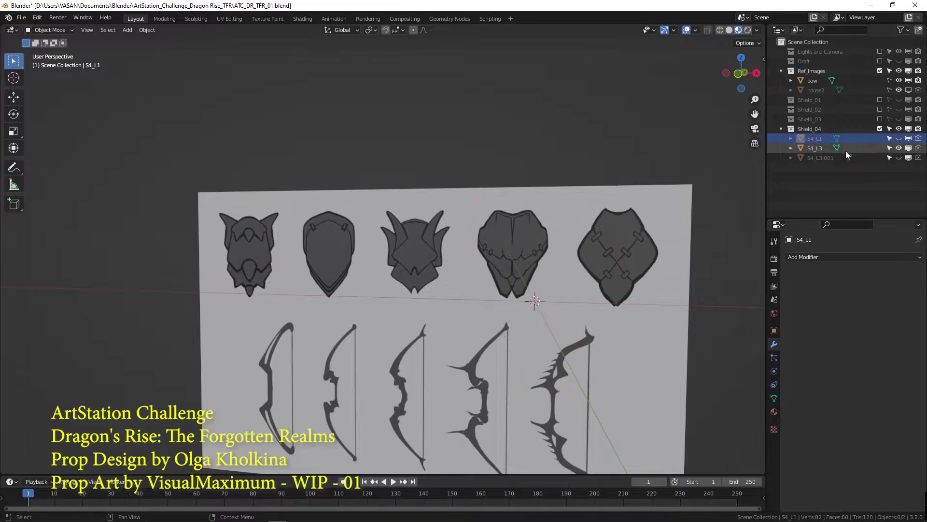
click(818, 148)
key(KP_1)
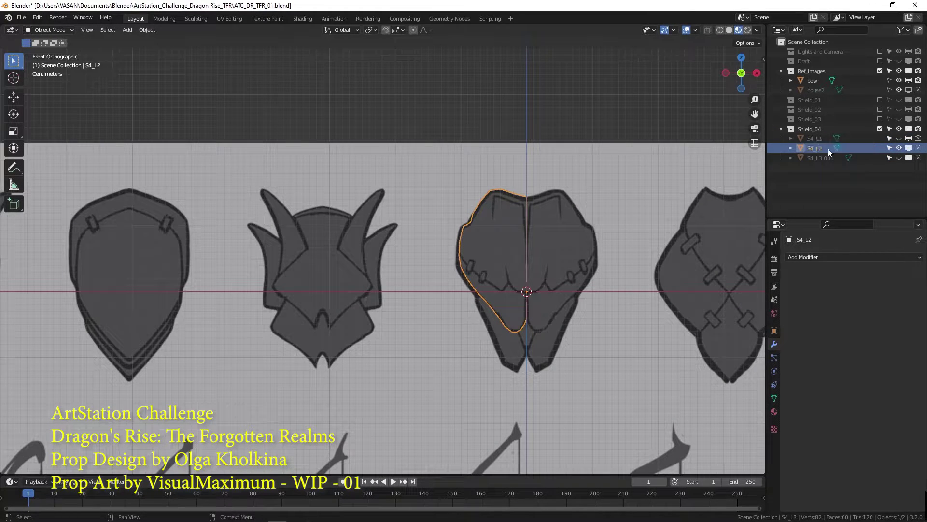
- Rename the duplicate S4_L3.001 as S4_L3 and make S4_L2 the active layer
double_click(839, 157)
click(841, 158)
key(BackSpace)
click(859, 149)
scroll(538, 282, up, 2)
key(ctrl+Tab)
click(600, 234)
scroll(519, 150, up, 2)
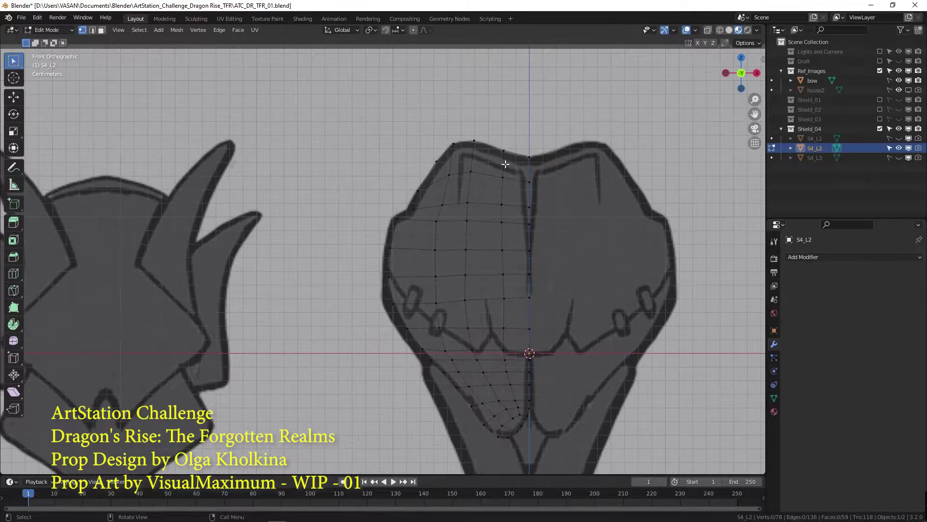
drag(330, 140, 610, 261)
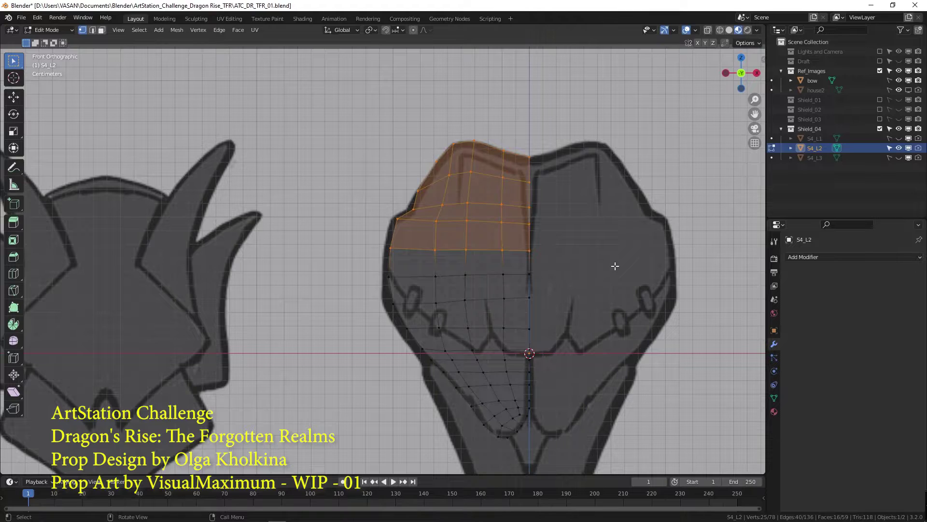
key(alt+a)
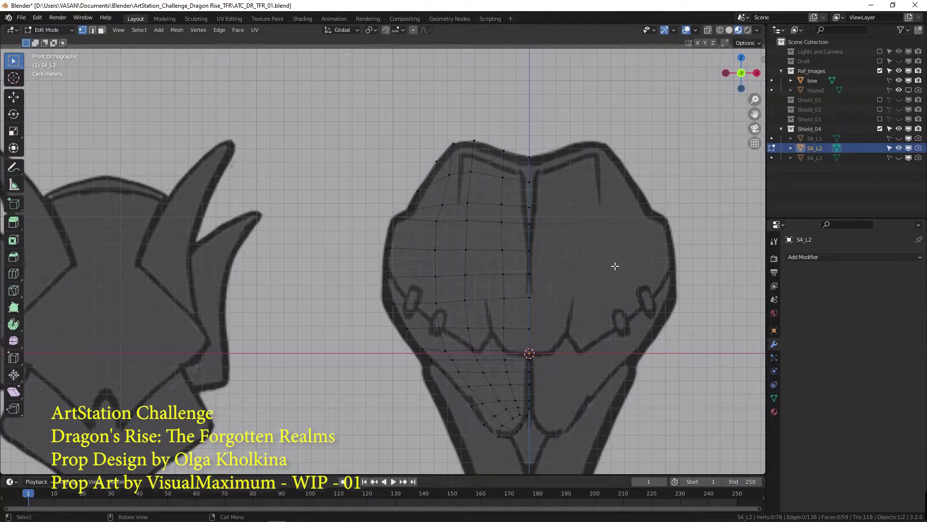
key(Tab)
key(ctrl+Tab)
click(666, 189)
key(Tab)
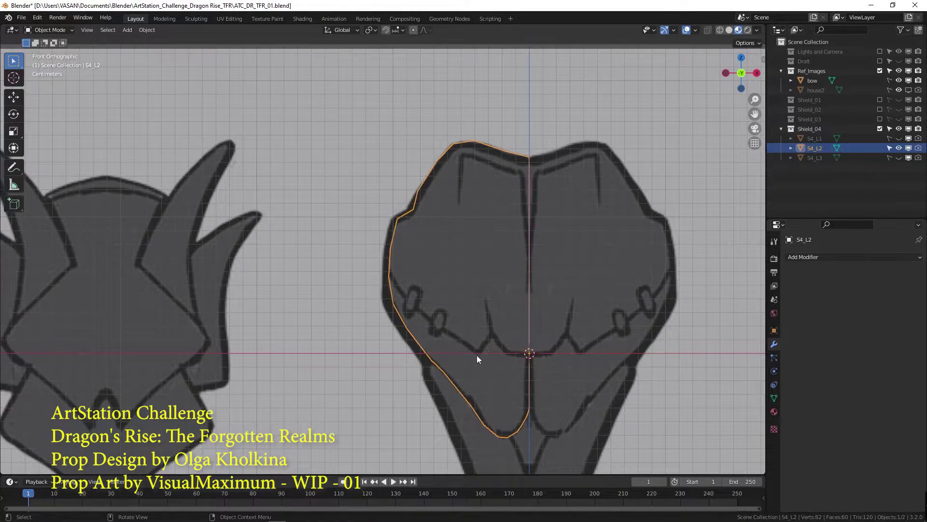
- Symmetrize the whole S4_L2 half mesh across the centre line into a full shield layer and save the file
key(ctrl+Tab)
click(558, 352)
key(a)
click(166, 31)
click(193, 171)
key(Tab)
key(ctrl+Tab)
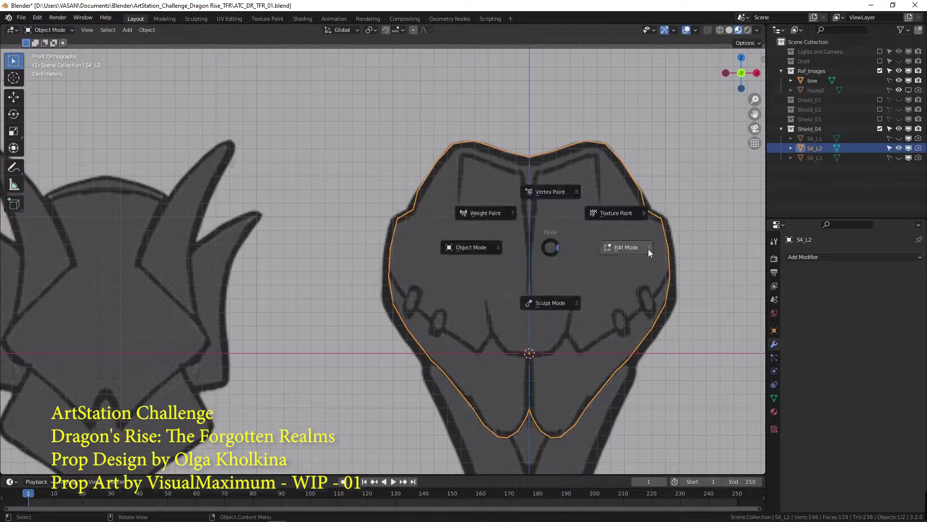
click(649, 250)
key(Tab)
click(332, 195)
key(ctrl+s)
- Show only S4_L3 for mesh editing and remove the surplus edge loops at its lower end
click(582, 304)
click(854, 158)
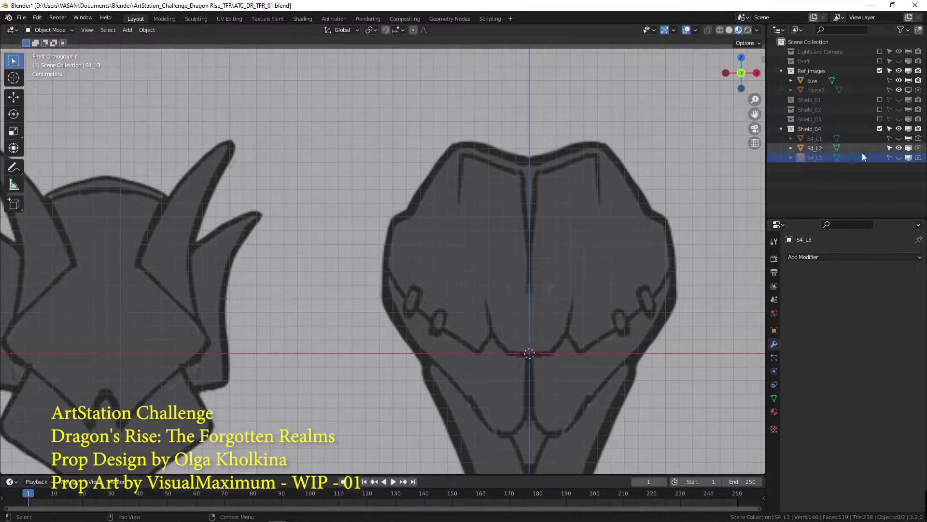
key(ctrl+Tab)
click(657, 200)
scroll(527, 299, up, 5)
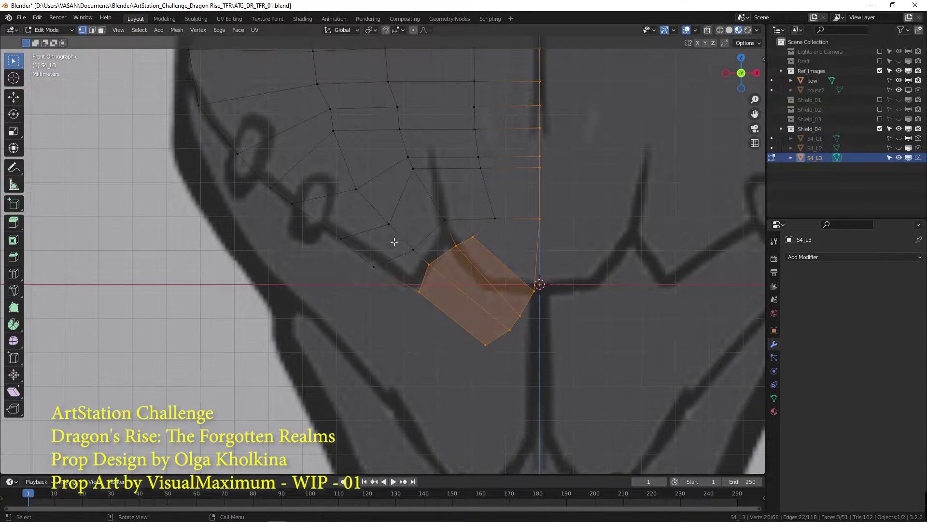
shift+middle_drag(394, 242, 443, 319)
key(2)
alt+shift+click(416, 207)
alt+shift+click(416, 186)
key(x)
click(415, 190)
- Slide the three lowest horizontal edge loops of S4_L3 upward to even out the rows above the scalloped edge
alt+shift+click(438, 245)
key(g)
key(g)
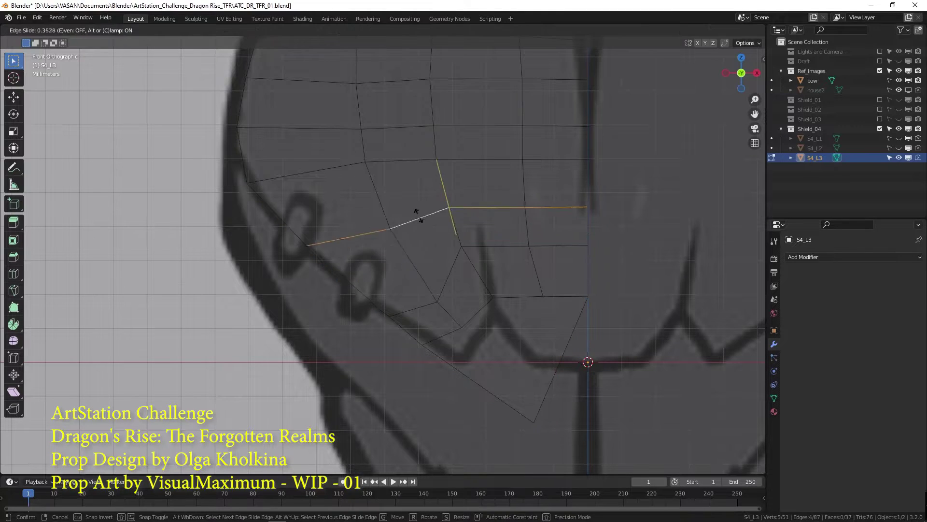
click(415, 202)
key(a)
alt+click(454, 269)
key(g)
key(g)
click(422, 232)
alt+shift+click(476, 313)
key(g)
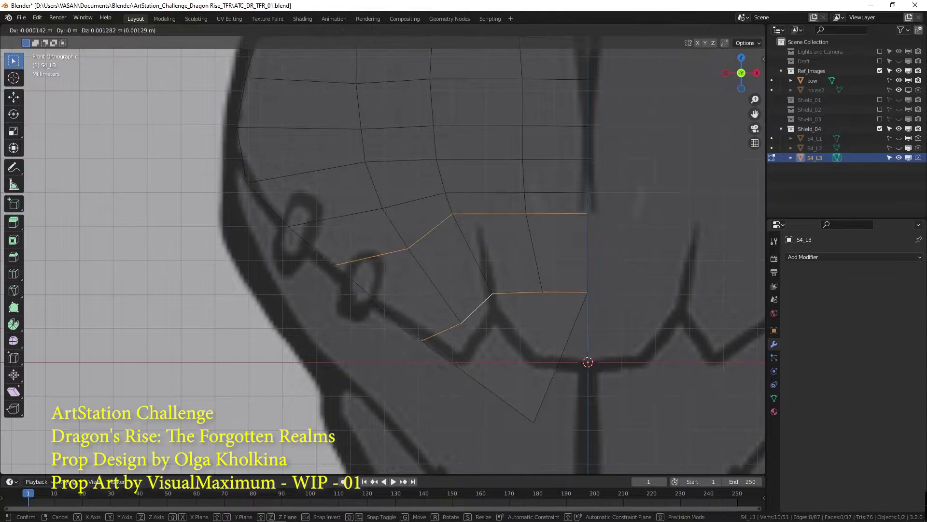
key(g)
click(477, 301)
right_click(482, 300)
- Move the stray bottom vertex of S4_L3 to the scallop tip and connect a new outline vertex to the inner vertex above it
click(519, 407)
click(538, 424)
key(g)
click(456, 363)
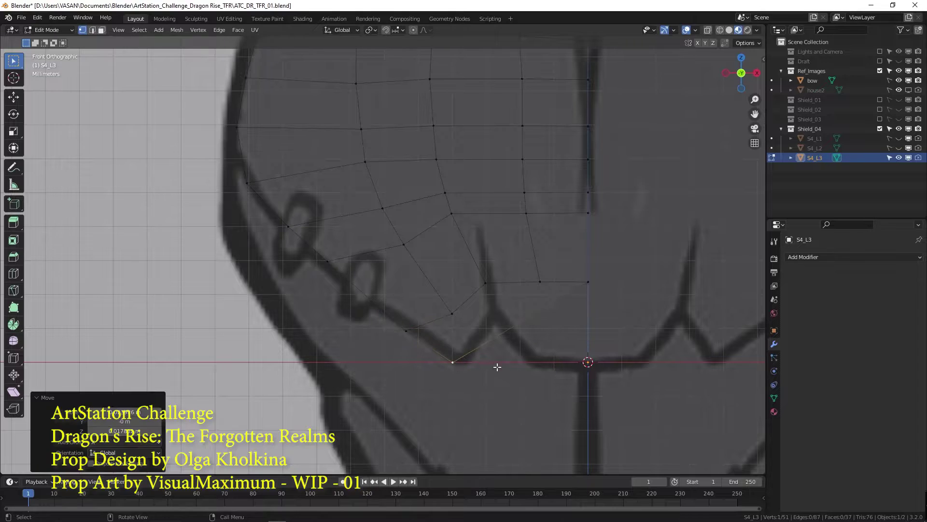
click(483, 349)
right_click(493, 357)
shift+click(453, 317)
shift+click(486, 342)
key(j)
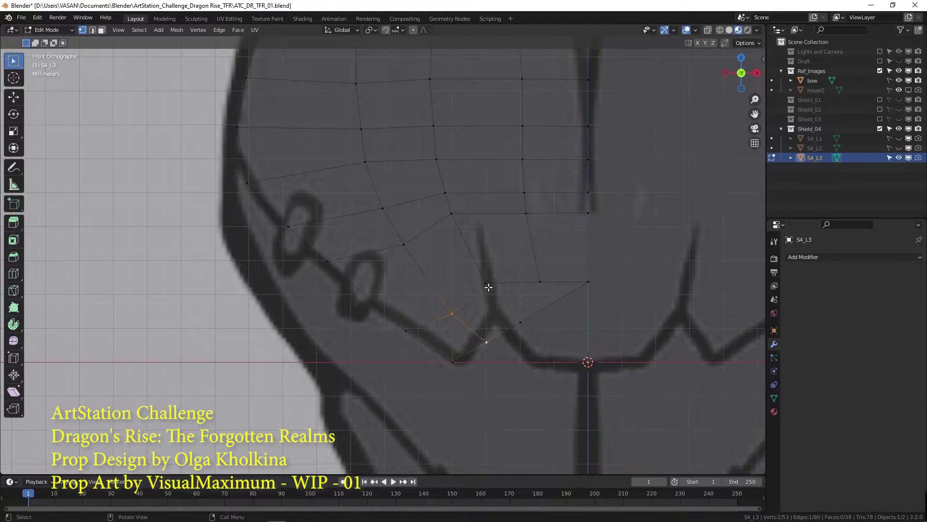
- Move the new outline vertices onto the drawn scallop, placing one at the peak of the notch
click(525, 322)
key(g)
click(497, 323)
shift+click(486, 342)
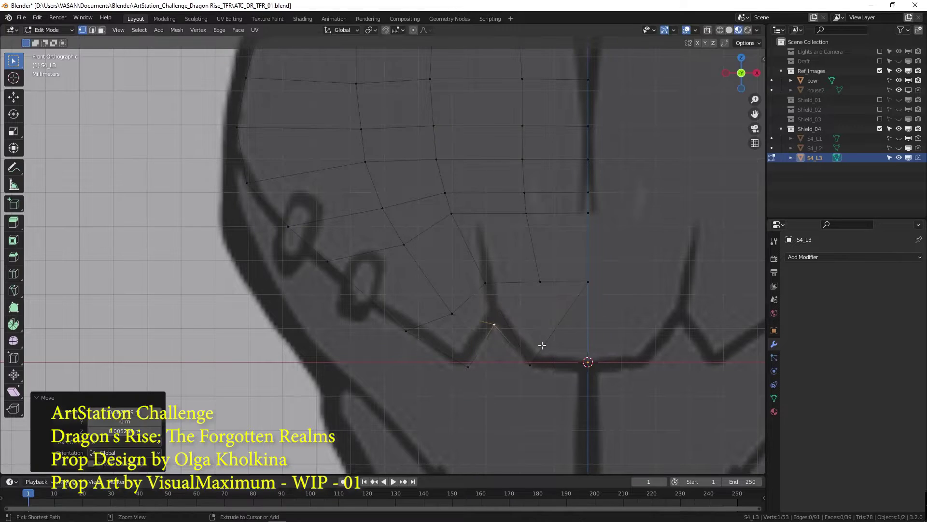
key(g)
click(497, 322)
- Try a loop cut through the lower centre face of S4_L3 and undo it
click(555, 303)
key(ctrl+r)
click(549, 317)
click(548, 317)
key(ctrl+z)
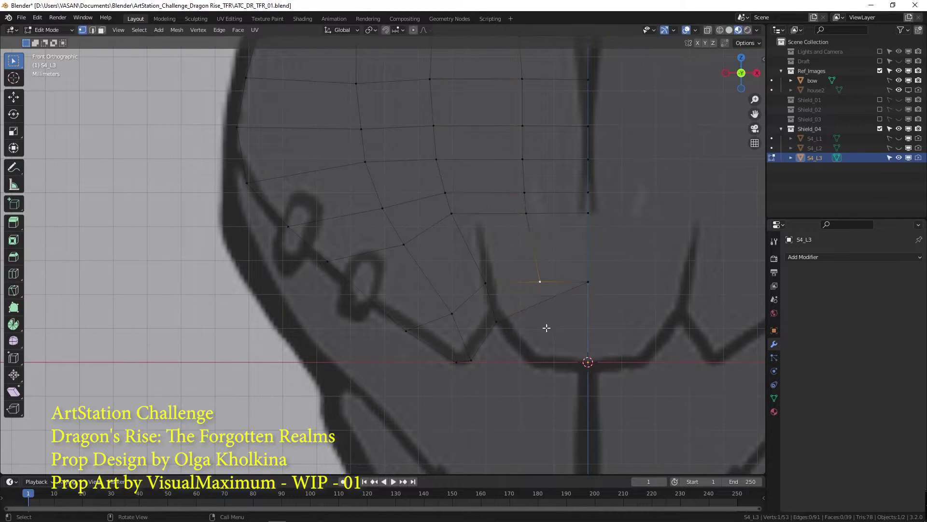
- Move the lowest centre-line vertex of S4_L3 to the outer corner of the drawing's flat bottom edge
click(586, 284)
key(g)
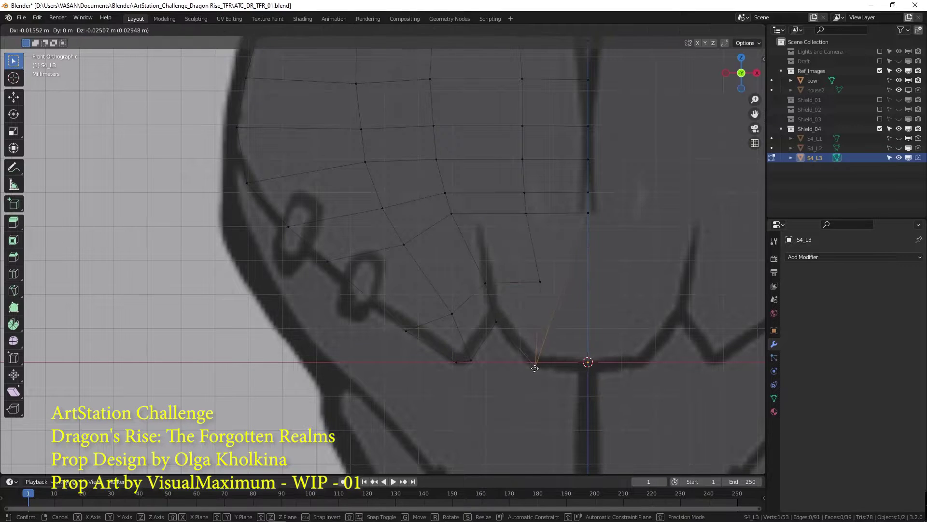
click(534, 368)
click(587, 215)
key(g)
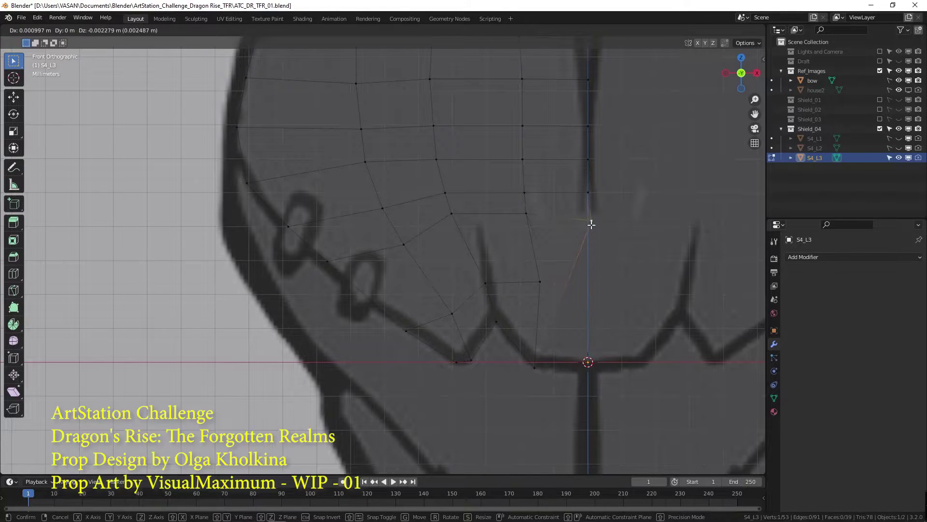
right_click(591, 225)
- Insert a loop cut across the lower rows of S4_L3, lower the vertex beneath it and place its end vertex on the centre line
key(ctrl+r)
click(573, 306)
click(573, 305)
click(543, 286)
key(g)
click(539, 312)
key(ctrl+r)
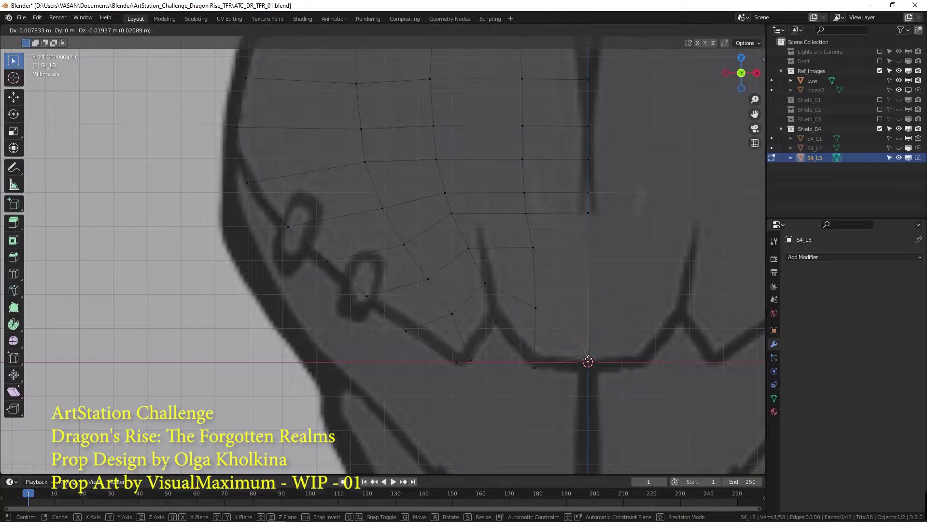
right_click(587, 363)
click(562, 293)
key(g)
click(588, 262)
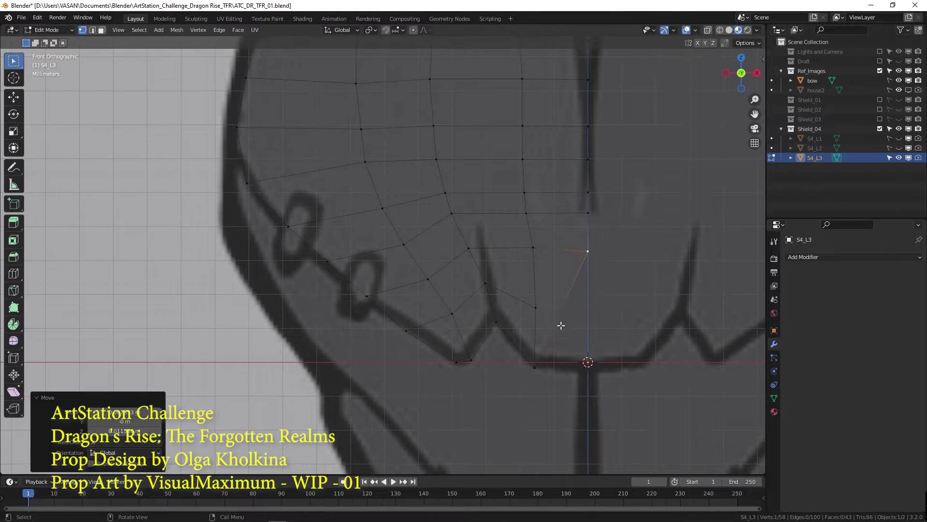
- Knife a cut from the inner column vertex to the diagonal edge and move the new vertex to the bottom of the centre line
click(541, 313)
key(k)
click(536, 308)
click(560, 312)
key(Return)
key(g)
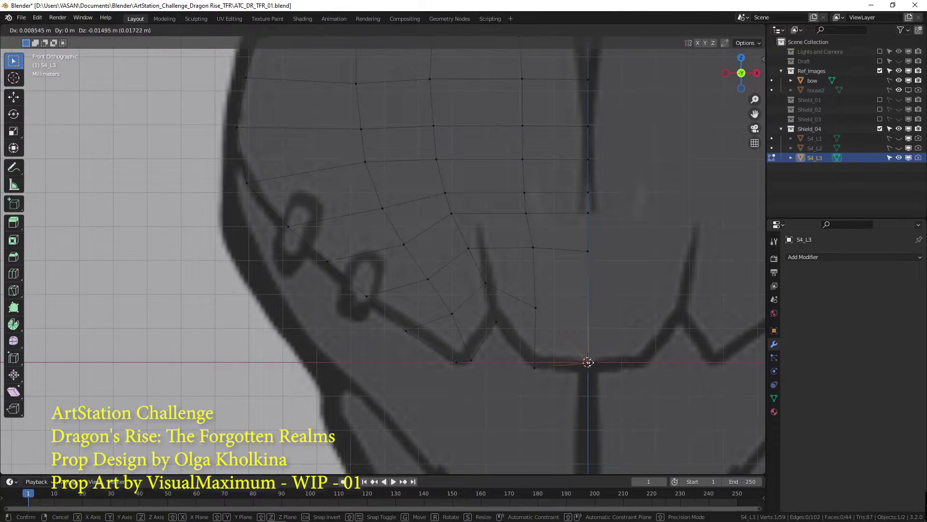
click(582, 365)
- Knife a horizontal edge from the inner column to the centre line above the flat bottom
key(g)
click(534, 286)
key(k)
click(532, 285)
click(588, 284)
key(Return)
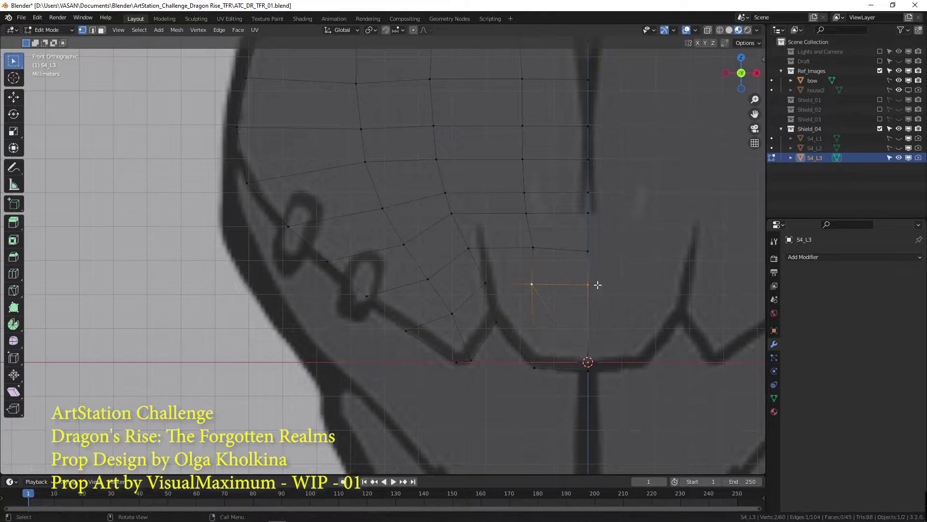
- Dissolve the leftover diagonal edge in the bottom centre face of S4_L3
key(2)
click(557, 326)
key(x)
click(557, 324)
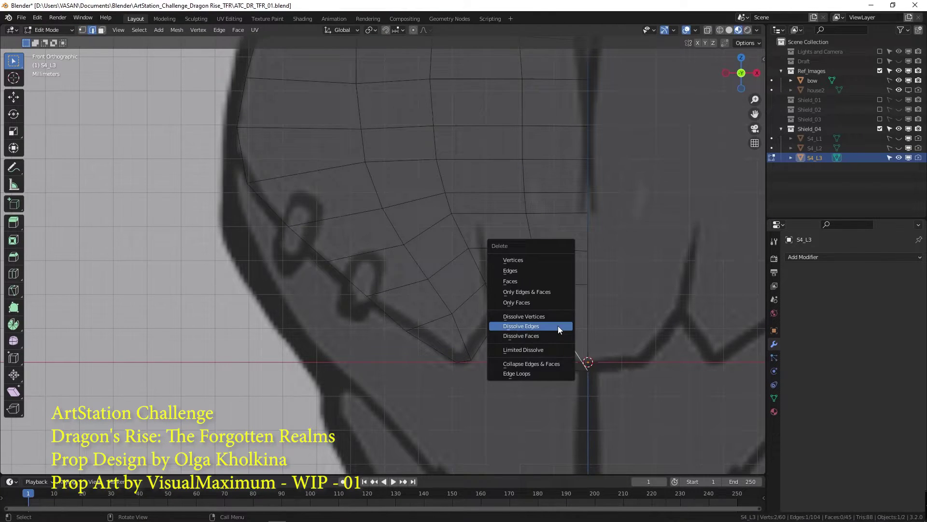
click(557, 326)
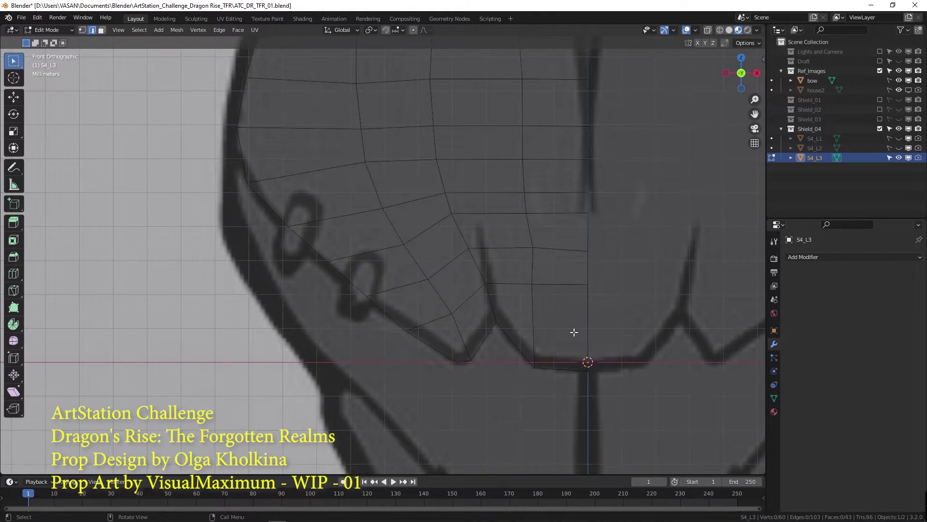
- Move the vertices of the column above the notch toward the centre line so they follow the drawn groove, and adjust the notch peak
scroll(574, 332, down, 2)
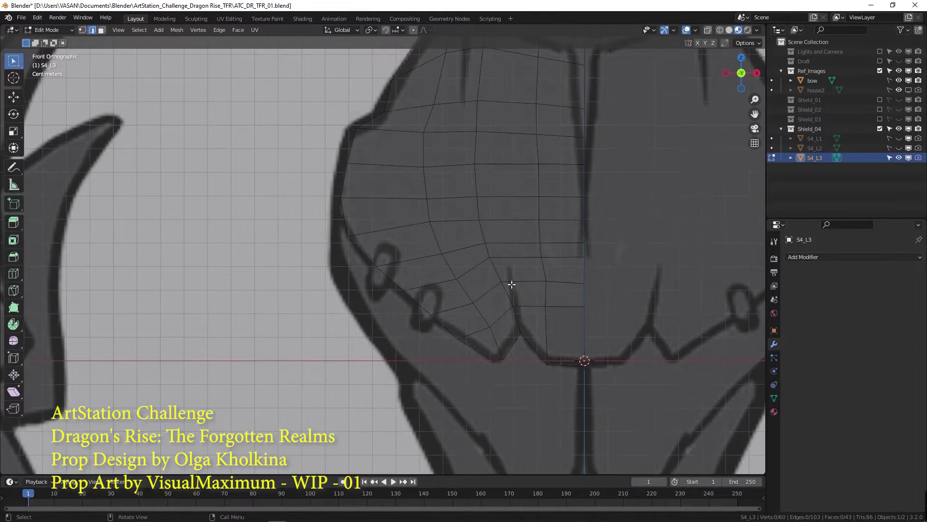
click(501, 282)
key(g)
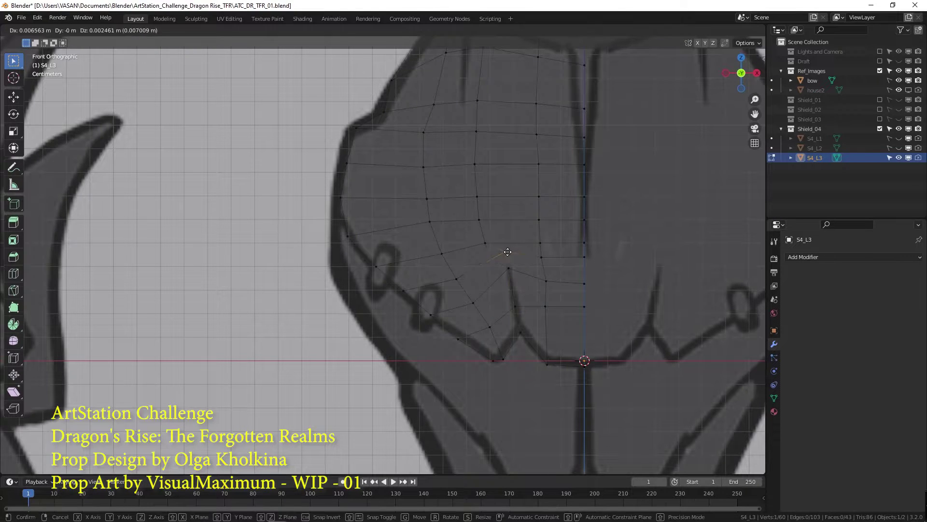
click(495, 207)
click(477, 194)
key(g)
click(491, 185)
click(474, 158)
key(g)
click(485, 144)
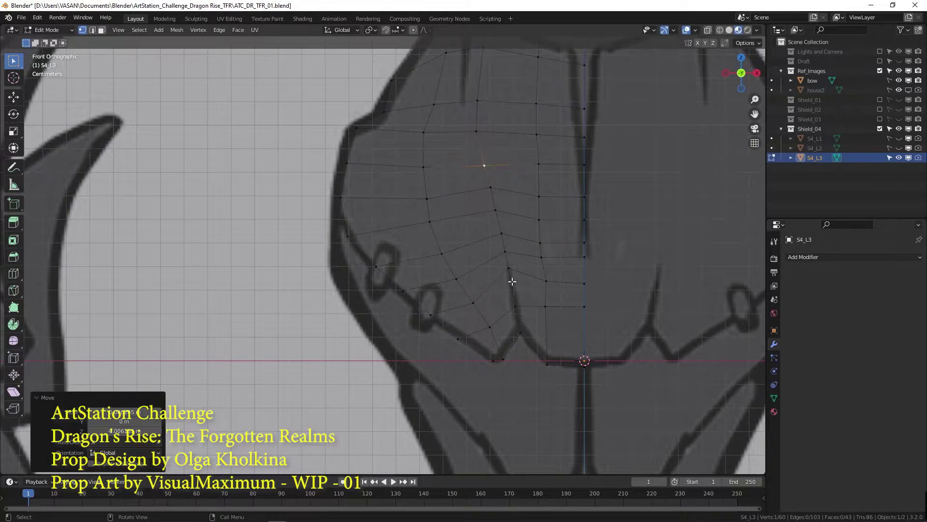
click(521, 333)
key(g)
click(521, 333)
scroll(572, 352, down, 3)
shift+middle_drag(573, 350, 509, 344)
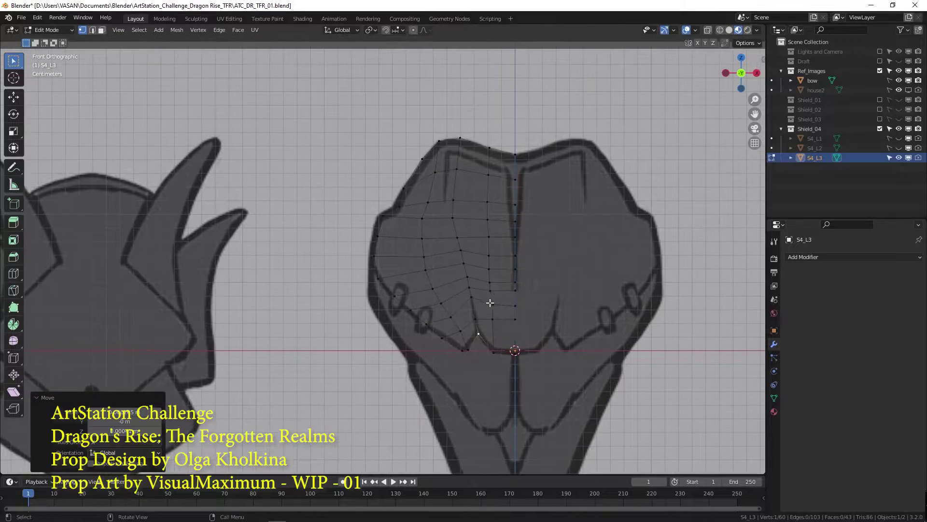
- Knife two cuts from the groove's upper tip down to the bottom outline, one on each side of the notch peak
scroll(518, 319, up, 4)
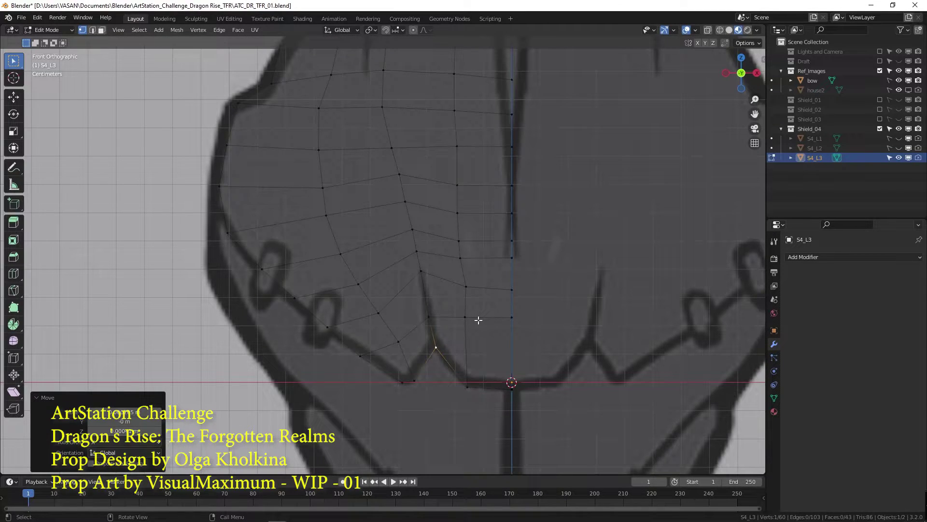
key(k)
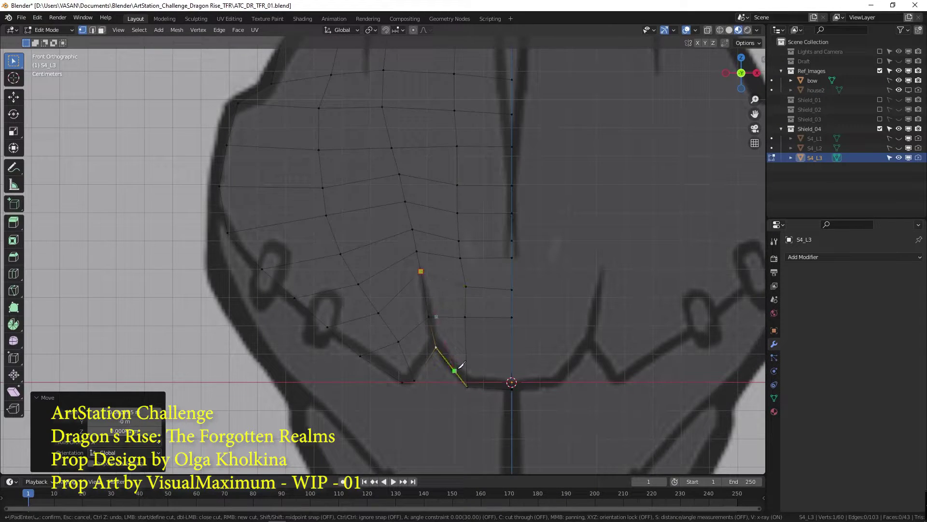
click(446, 359)
key(Return)
key(k)
click(420, 271)
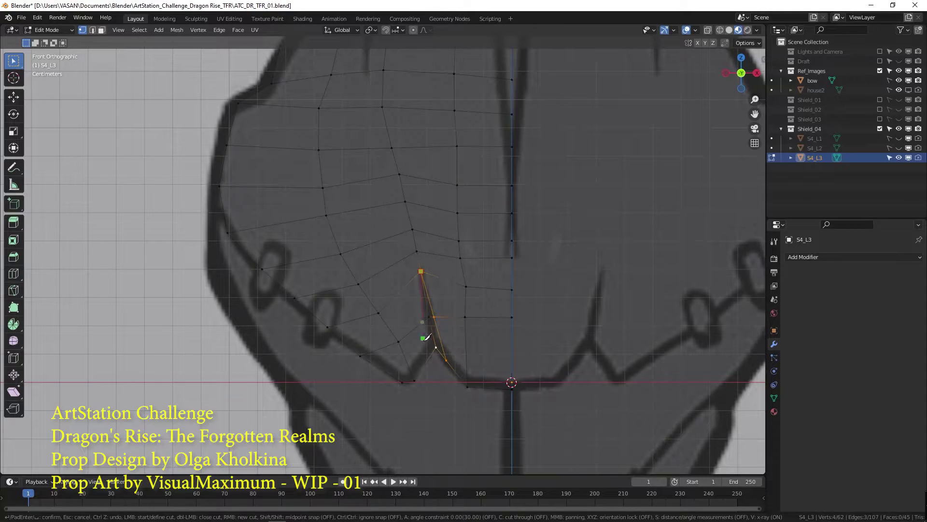
click(426, 360)
key(Return)
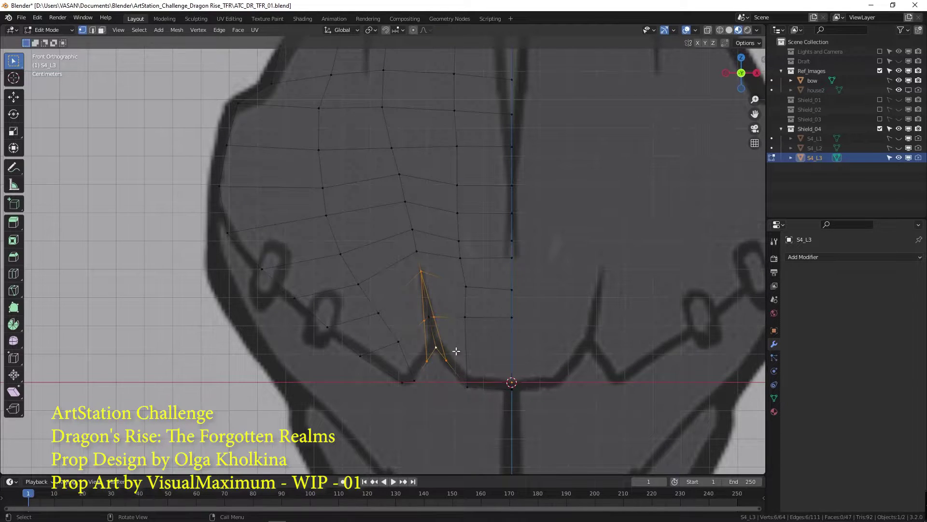
- Move the groove's middle edge about 0.0014 m along Y to recess it between the two cuts
middle_drag(456, 351, 458, 225)
middle_drag(491, 281, 599, 338)
key(g)
key(y)
click(624, 342)
key(KP_1)
middle_drag(503, 346, 423, 264)
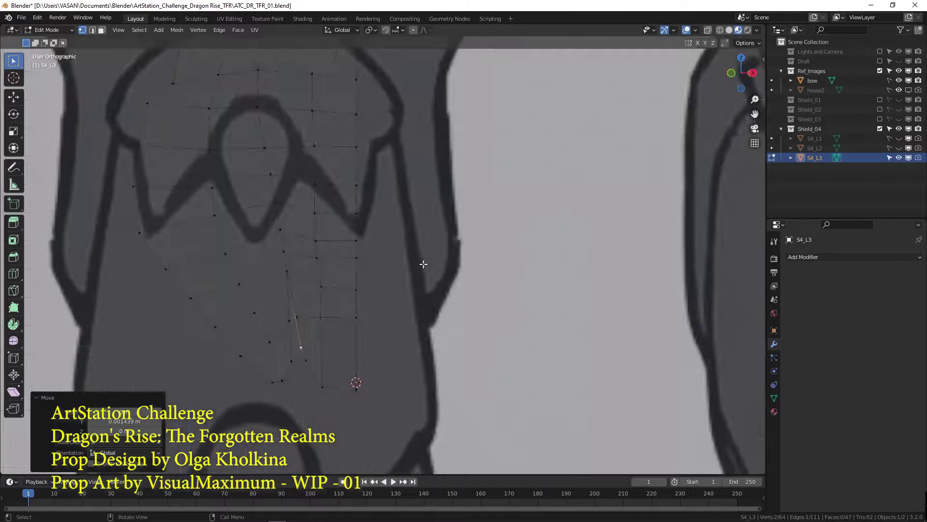
- Try to fill the lowest quad beside the centre line from its corner vertices and undo the attempt
key(KP_1)
key(a)
key(alt+a)
click(443, 280)
shift+click(446, 401)
shift+click(521, 282)
key(f)
key(ctrl+z)
shift+click(523, 406)
shift+click(441, 287)
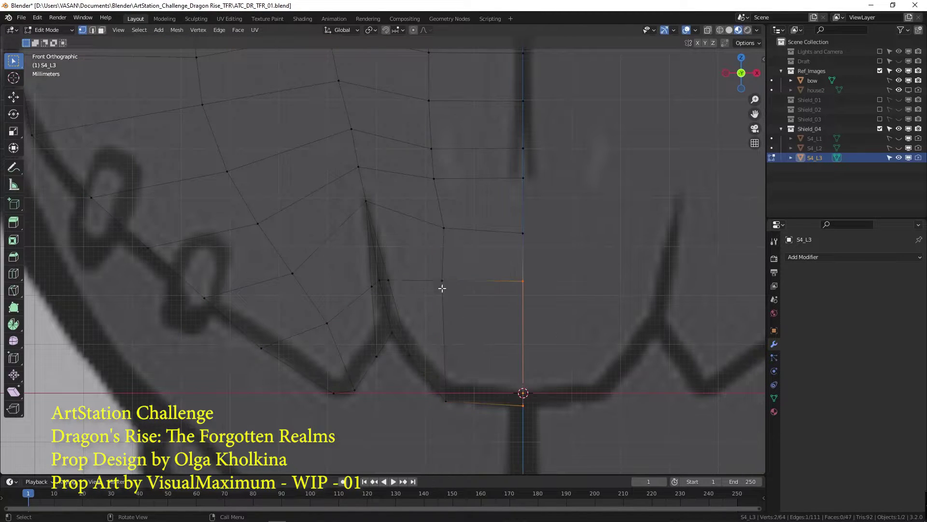
shift+click(441, 287)
key(m)
key(b)
key(ctrl+z)
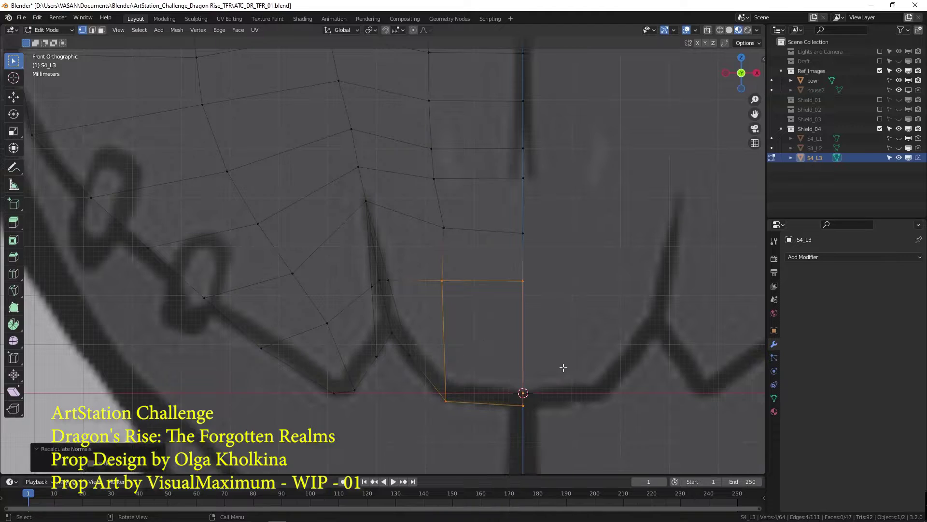
- Fill the missing face beside the centre line in the lower part of S4_L3 and select the whole mesh
key(3)
click(522, 344)
click(490, 303)
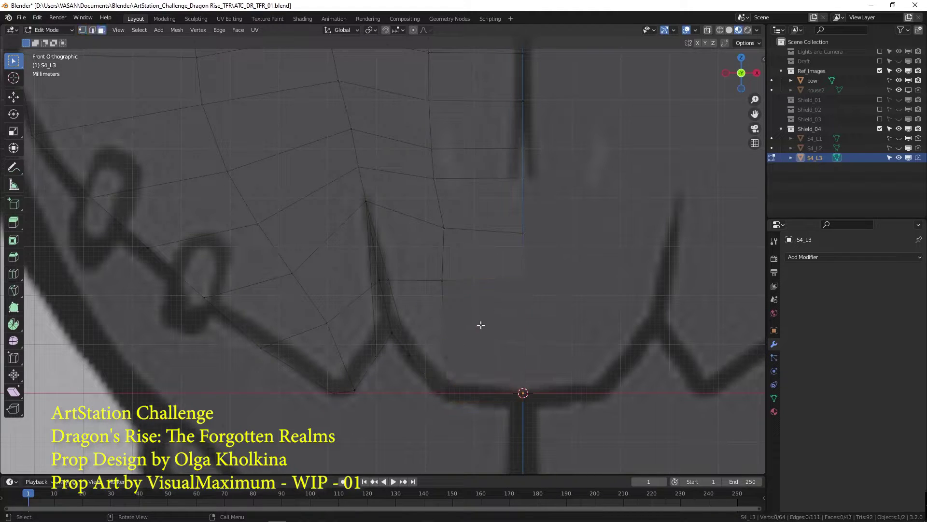
click(470, 271)
click(442, 327)
key(f)
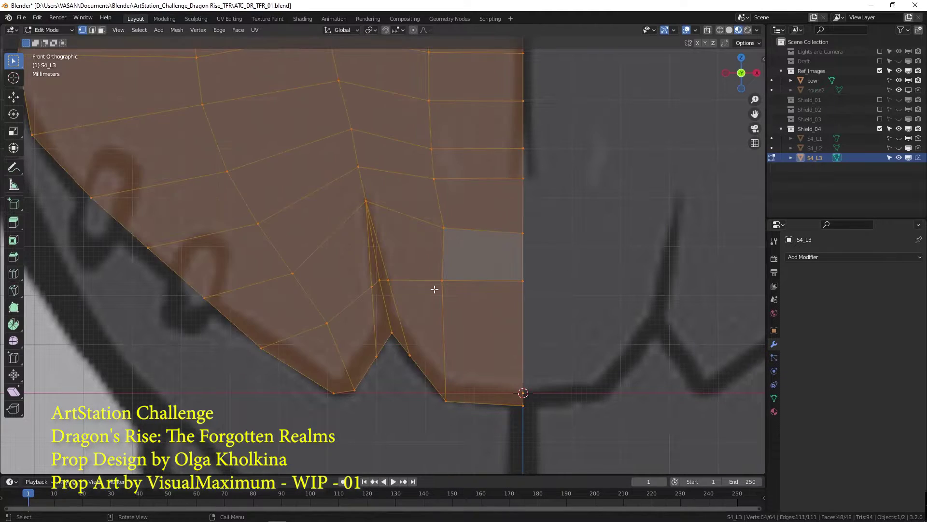
- Add two centred loop cuts across the lower part of S4_L3, one on each side of the groove
key(ctrl+r)
click(435, 266)
right_click(434, 263)
key(ctrl+r)
click(371, 267)
right_click(371, 267)
key(ctrl+r)
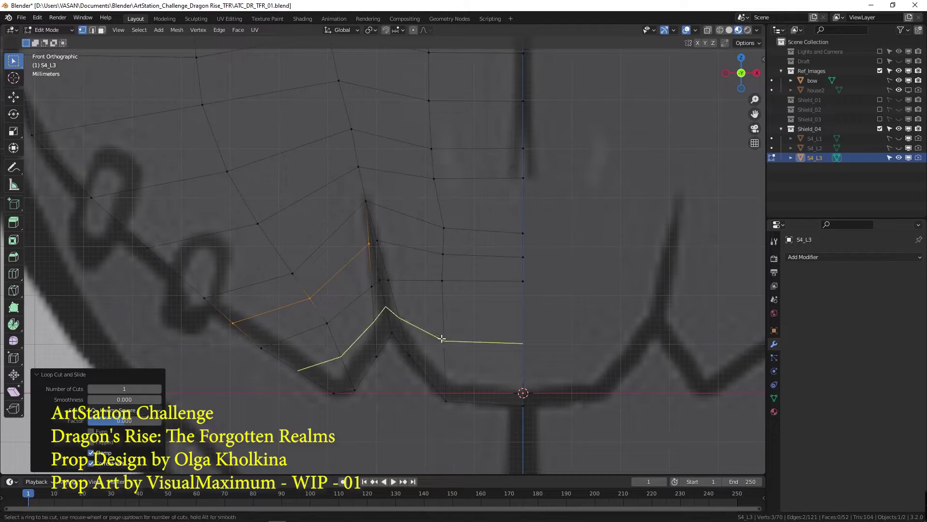
key(Escape)
key(1)
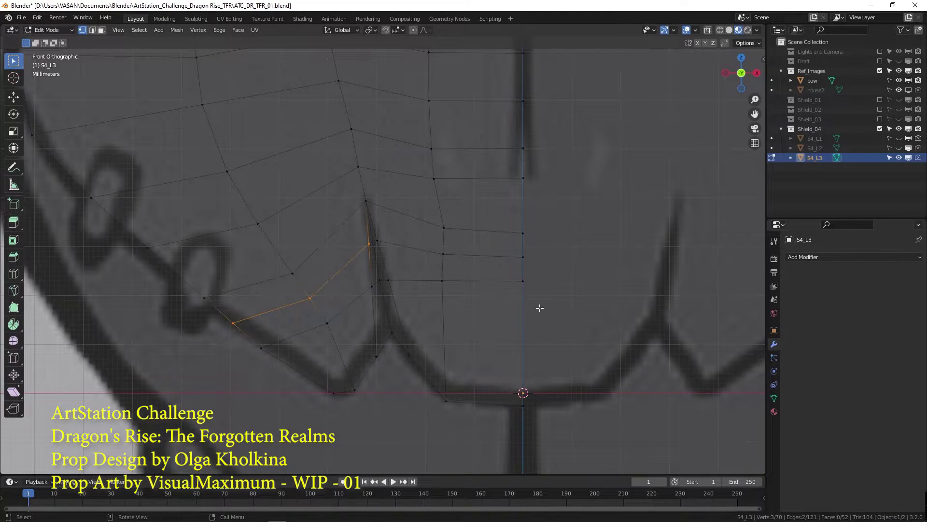
- Slide the lowest inner row of vertices between the groove and the centre line down toward the bottom outline
click(507, 281)
key(g)
key(g)
click(559, 334)
key(g)
key(g)
drag(362, 269, 575, 342)
- Slide the lowest row's inner and outline vertices on the outer side of the groove down toward the scallop tip
click(327, 323)
key(g)
key(g)
click(262, 348)
key(g)
key(g)
click(332, 386)
key(g)
key(g)
click(580, 356)
- Slide the second row's vertices near the groove down and its outer interior vertex up to even out the spacing
drag(358, 232, 566, 289)
key(g)
key(g)
click(567, 317)
click(293, 273)
key(g)
key(g)
click(289, 263)
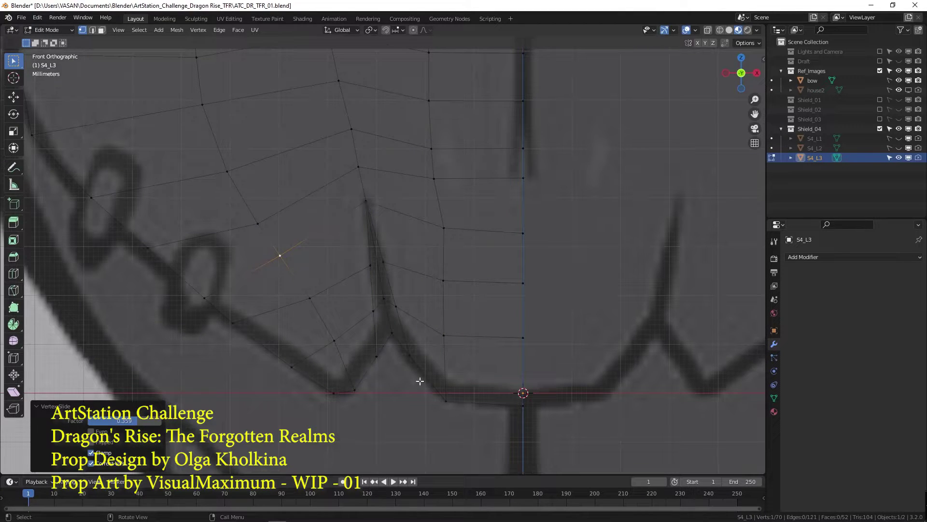
- Slide the vertices of the row level with the groove's upper tip upward to even out the grid
click(523, 235)
key(g)
key(g)
click(520, 230)
click(446, 232)
key(g)
key(g)
click(453, 261)
click(256, 223)
key(g)
key(g)
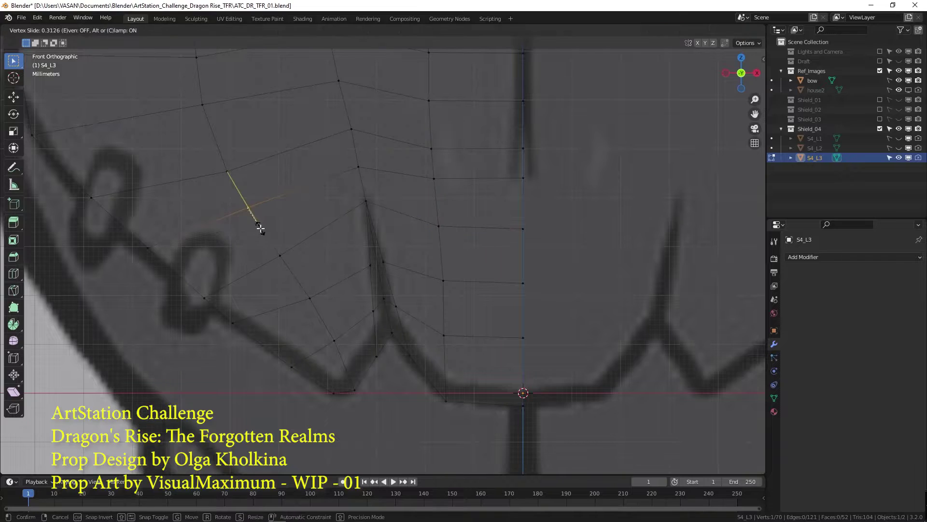
click(262, 177)
- Move the two bottom vertices of the scallop tip beside the notch to follow the reference outline
scroll(310, 283, down, 3)
click(326, 345)
key(g)
click(322, 347)
scroll(333, 357, up, 3)
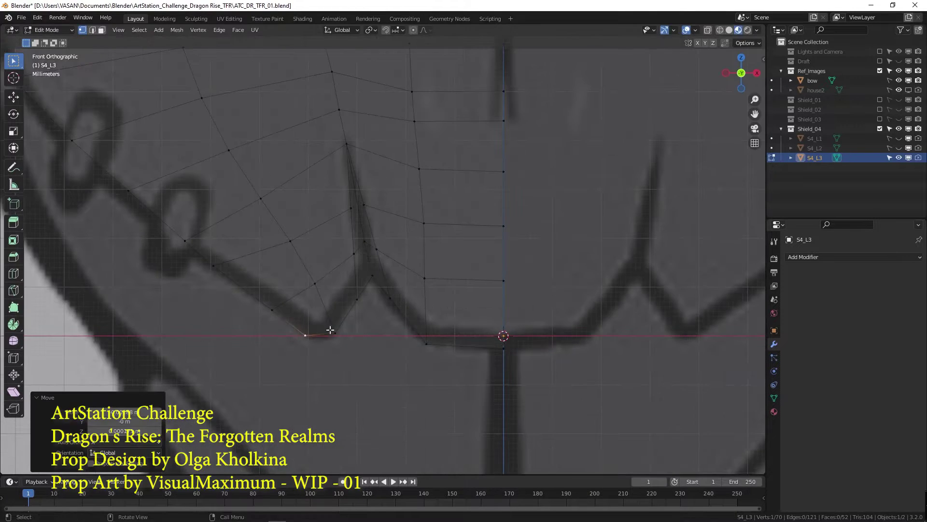
click(332, 332)
key(g)
scroll(319, 346, down, 2)
- Select the whole S4_L3 mesh, return to Object Mode and save the file
key(a)
scroll(300, 300, down, 4)
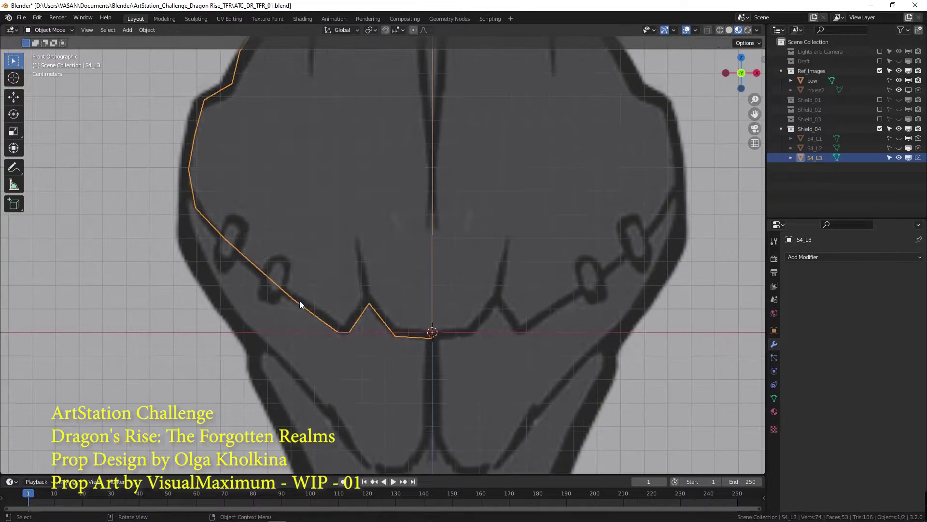
key(Tab)
key(ctrl+s)
key(Tab)
scroll(369, 257, up, 3)
click(492, 290)
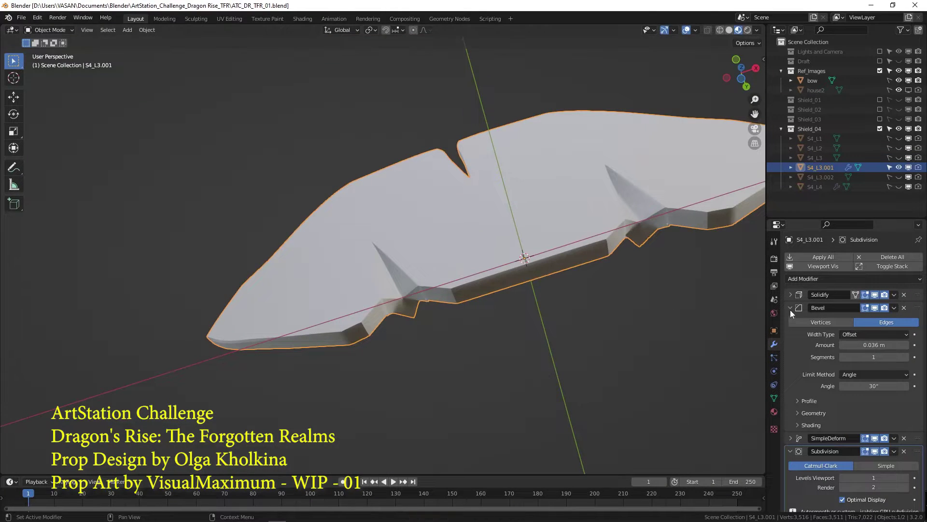
- Set the Bevel amount of S4_L3.001 to 0.02 m, collapse its settings and view the plate from the front
text(0.02)
key(Return)
click(791, 307)
middle_drag(633, 212, 457, 321)
key(KP_1)
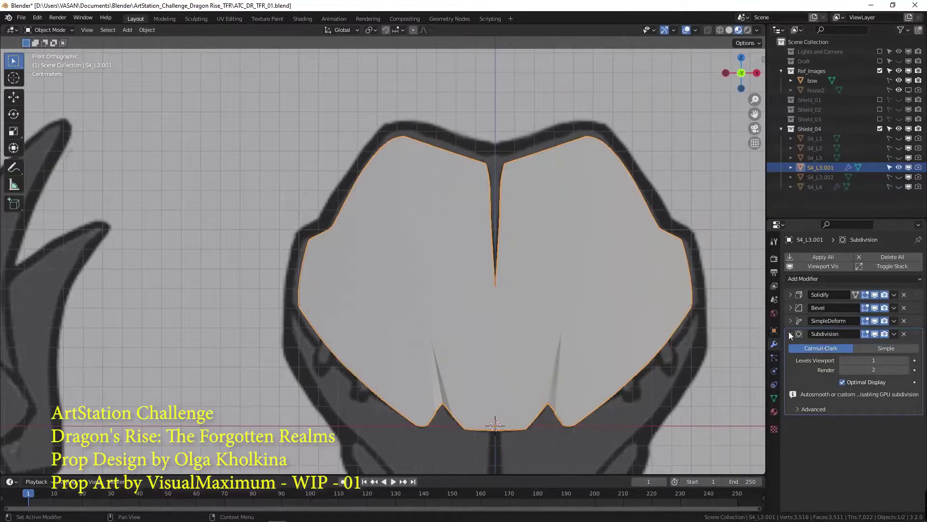
- Collapse the Subdivision settings, then unhide and select the trim strip S4_L3.002
click(790, 334)
click(899, 177)
click(488, 222)
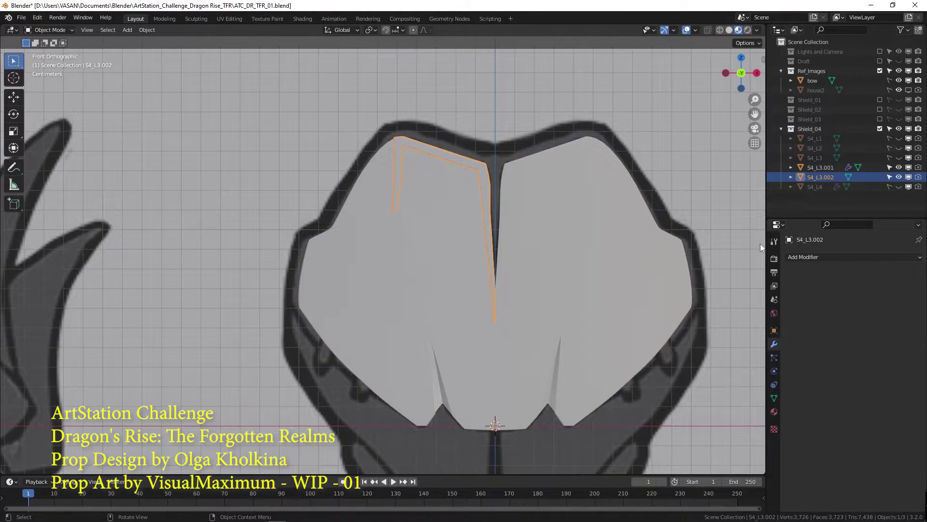
- Try a Solidify modifier with even thickness on the trim strip S4_L3.002 and remove it
click(852, 279)
click(725, 423)
click(842, 345)
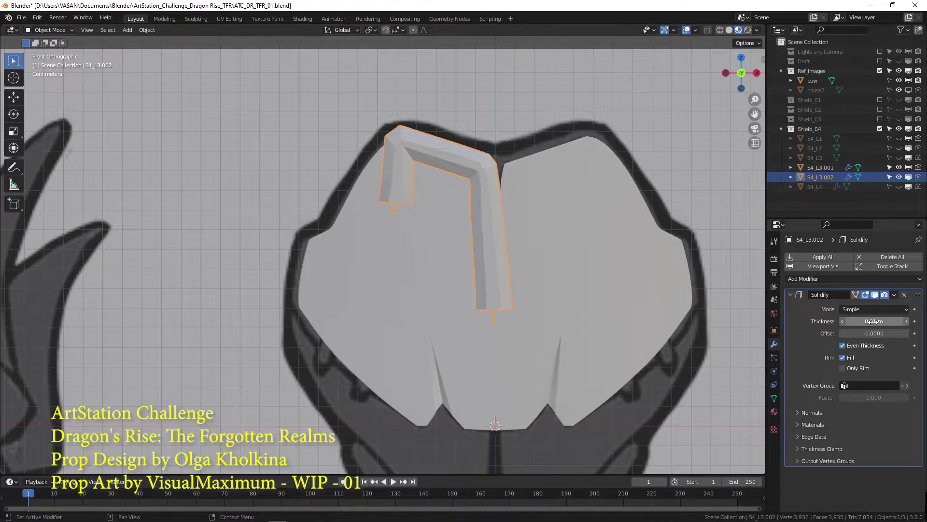
drag(873, 321, 859, 321)
key(Tab)
key(Tab)
middle_drag(451, 239, 520, 255)
key(x)
- Add a Simple Deform modifier to S4_L3.002 with Cube as its origin and Bend as its mode
click(826, 259)
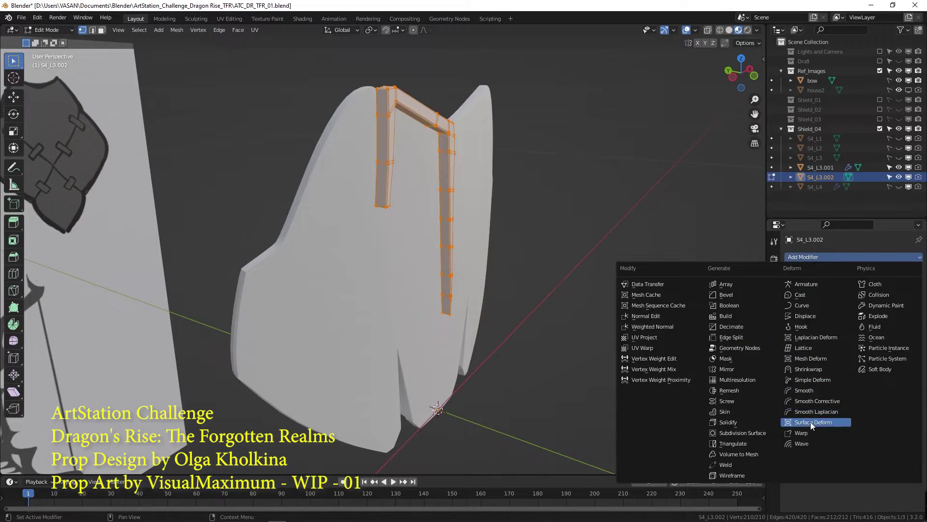
click(812, 379)
click(874, 333)
click(857, 362)
key(KP_1)
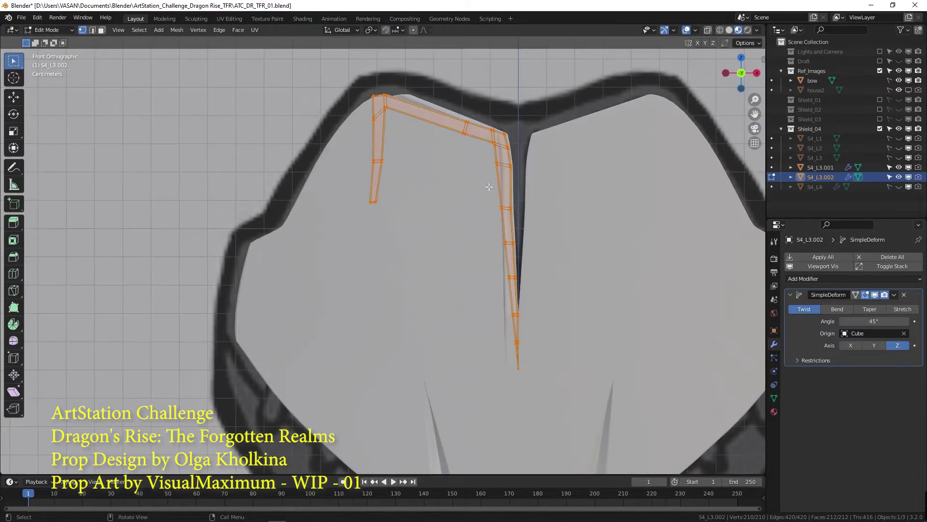
middle_drag(489, 187, 556, 224)
click(837, 309)
- Set the strip's bend angle to 15.4° so it follows the curvature of the shield plate
middle_drag(483, 212, 663, 273)
key(Tab)
drag(874, 321, 872, 321)
middle_drag(295, 222, 363, 224)
drag(868, 324, 862, 325)
- Move S4_L3.002 about 0.0014 m along Y against the plate and save the file
key(g)
key(y)
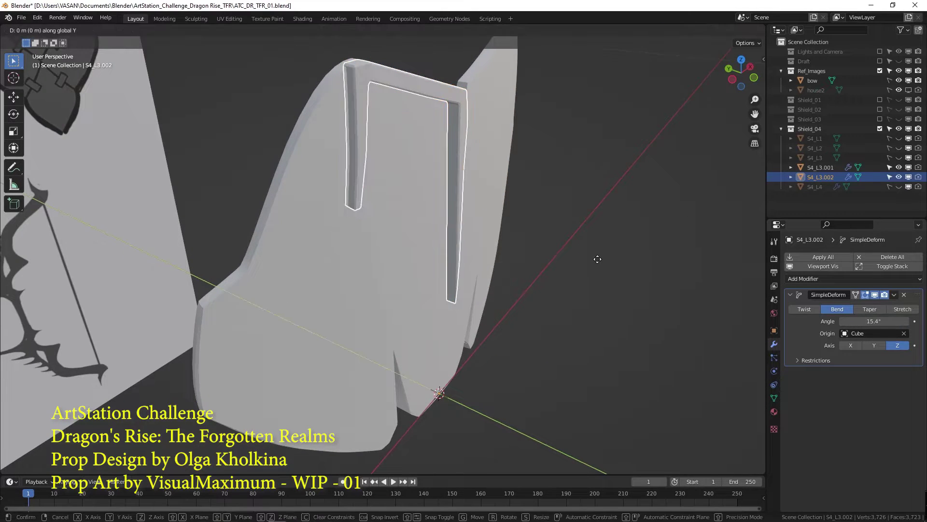
click(541, 215)
key(KP_1)
scroll(532, 207, down, 3)
shift+middle_drag(526, 197, 499, 175)
key(ctrl+s)
- Try to mirror S4_L3.002 itself across global X and undo it
click(146, 30)
mouse_move(201, 188)
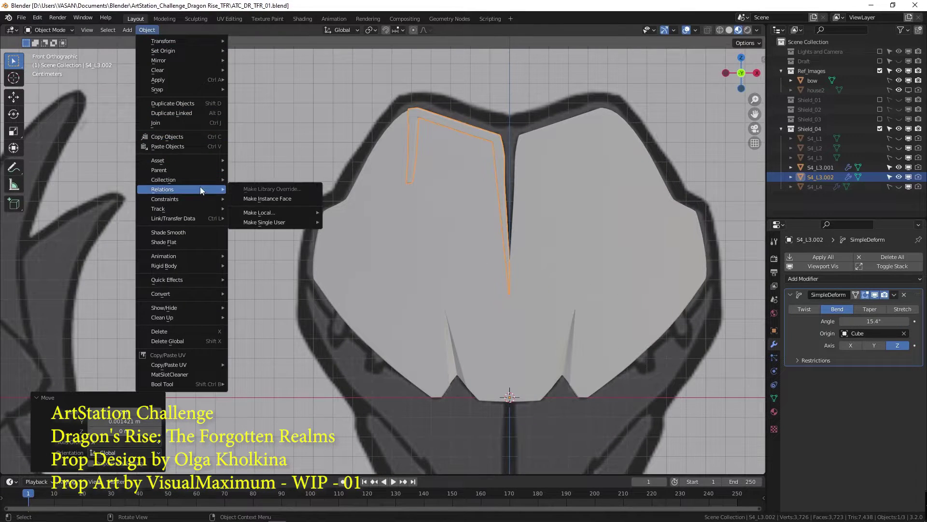
mouse_move(208, 60)
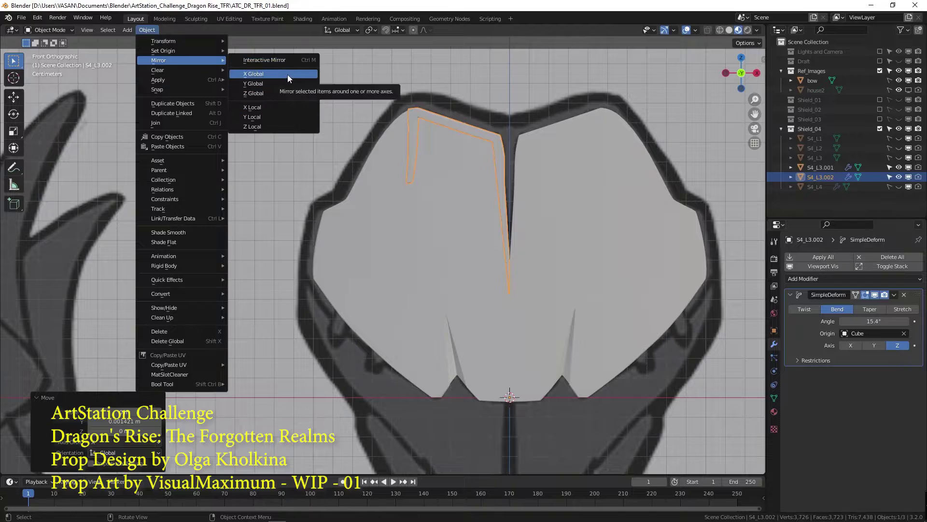
click(288, 75)
key(ctrl+z)
- Duplicate the trim strip S4_L3.002 in place and mirror the copy across global X to the opposite side
key(shift+d)
right_click(438, 133)
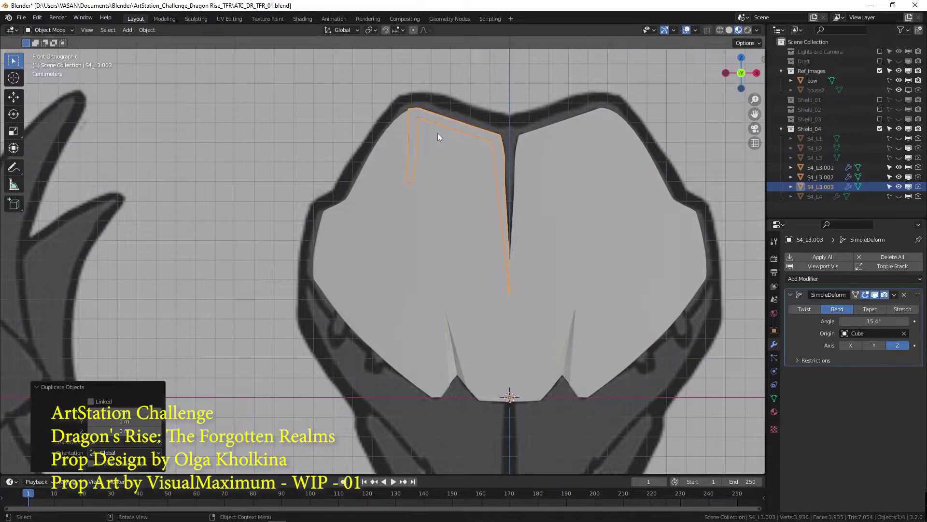
click(147, 29)
mouse_move(186, 62)
click(289, 76)
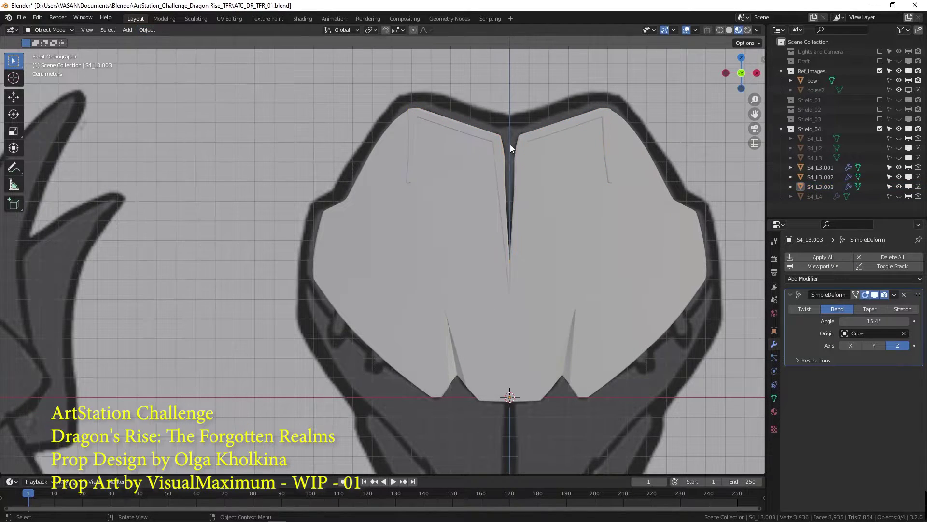
mouse_move(523, 152)
middle_down()
mouse_move(440, 199)
mouse_move(515, 167)
middle_up()
key(KP_1)
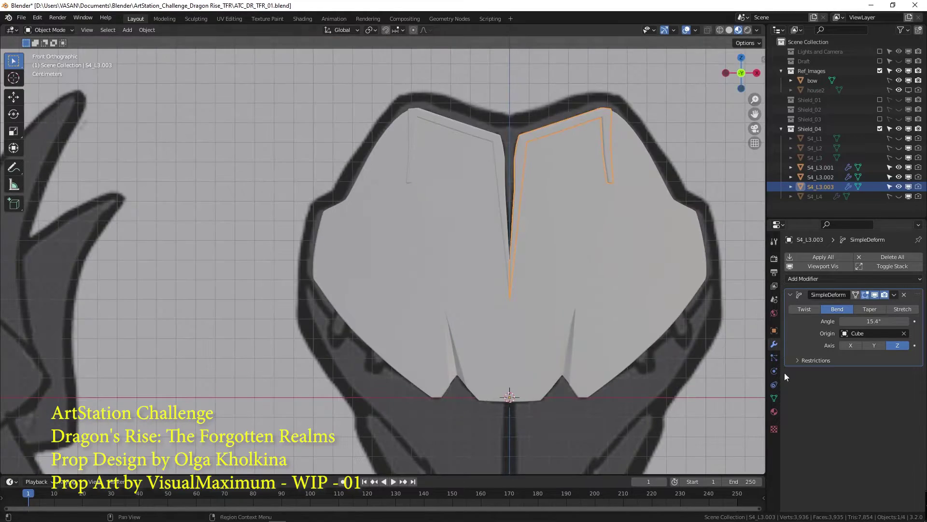
- Show the mirrored strip's material and examine both trim strips against the plate in solid shading
click(774, 411)
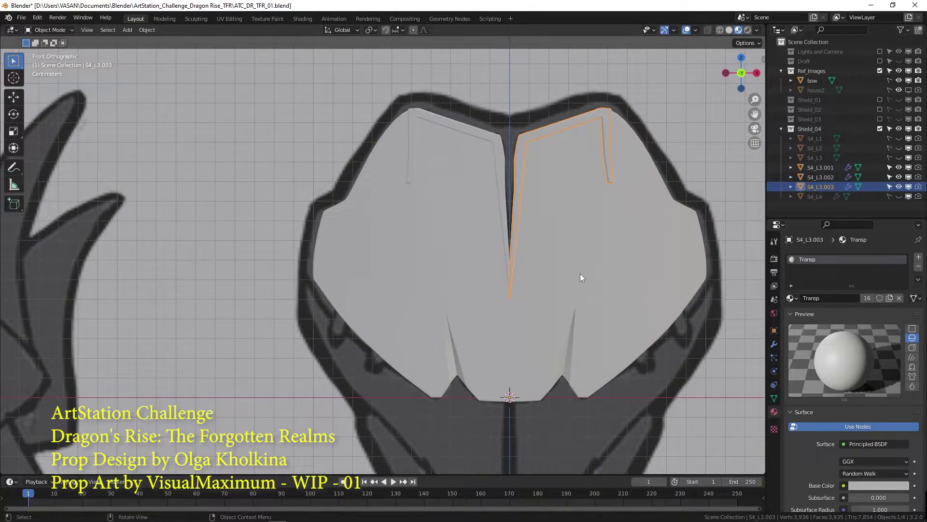
shift+click(501, 195)
mouse_move(520, 164)
middle_down()
mouse_move(424, 305)
mouse_move(476, 238)
mouse_move(524, 261)
mouse_move(553, 261)
middle_up()
key(grave)
click(434, 196)
key(z)
key(alt+a)
click(461, 119)
shift+click(482, 115)
key(grave)
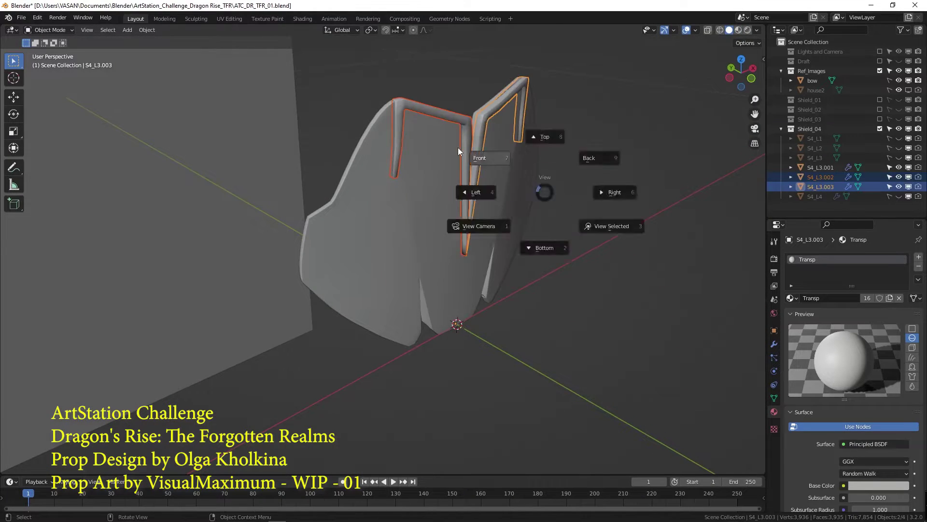
click(458, 146)
- Select the main plate S4_L3.001 and examine how the strips and grooves sit on it from an angle
key(alt+a)
scroll(568, 280, up, 2)
click(575, 286)
key(grave)
click(411, 214)
middle_drag(409, 213, 575, 286)
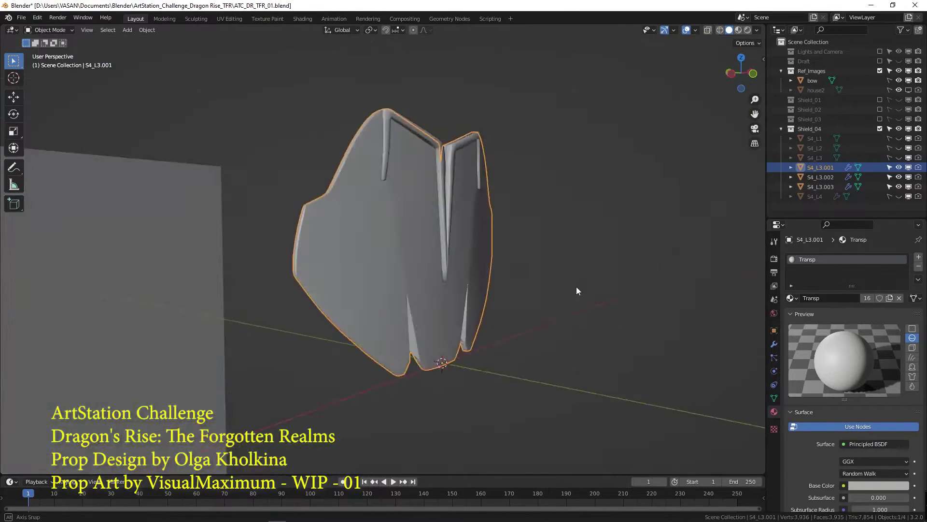
key(Tab)
scroll(424, 197, up, 3)
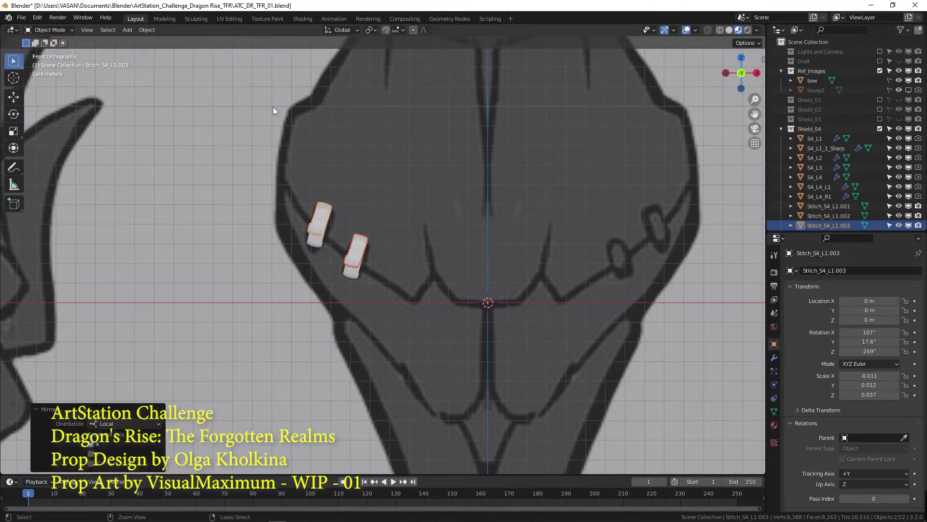
- Undo the local mirror of the two stitches together with their duplication
key(ctrl+z)
click(147, 30)
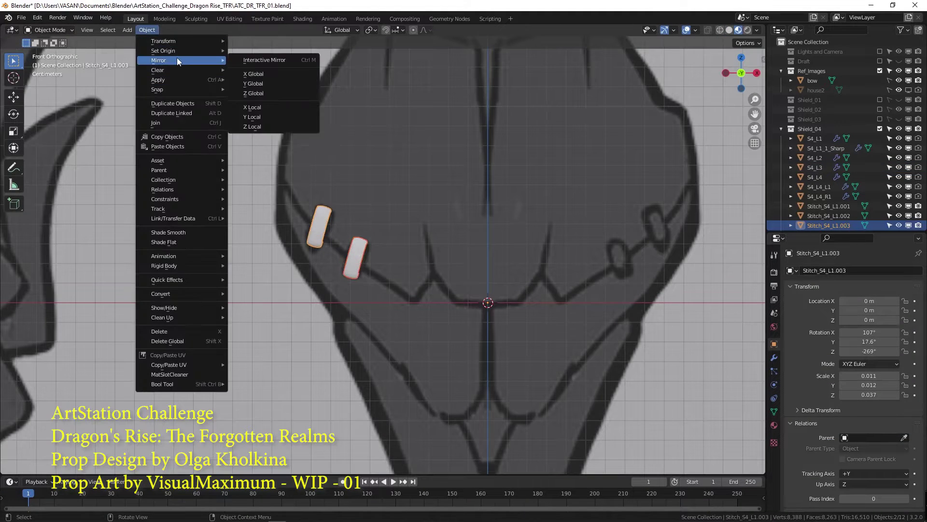
key(ctrl+z)
key(ctrl+z)
key(ctrl+z)
- Duplicate the outer stitch Stitch_S4_L1.001 in place and mirror the copy across global X
key(shift+d)
key(Escape)
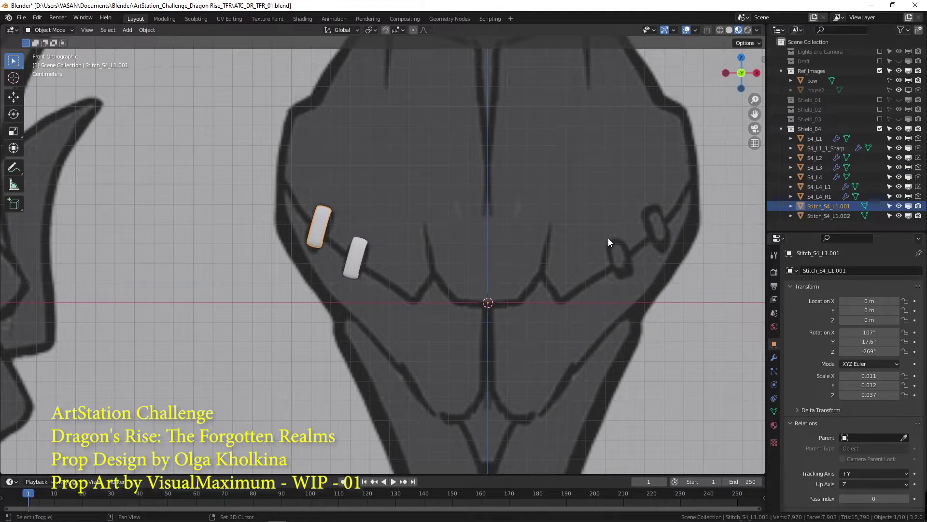
click(147, 30)
mouse_move(159, 60)
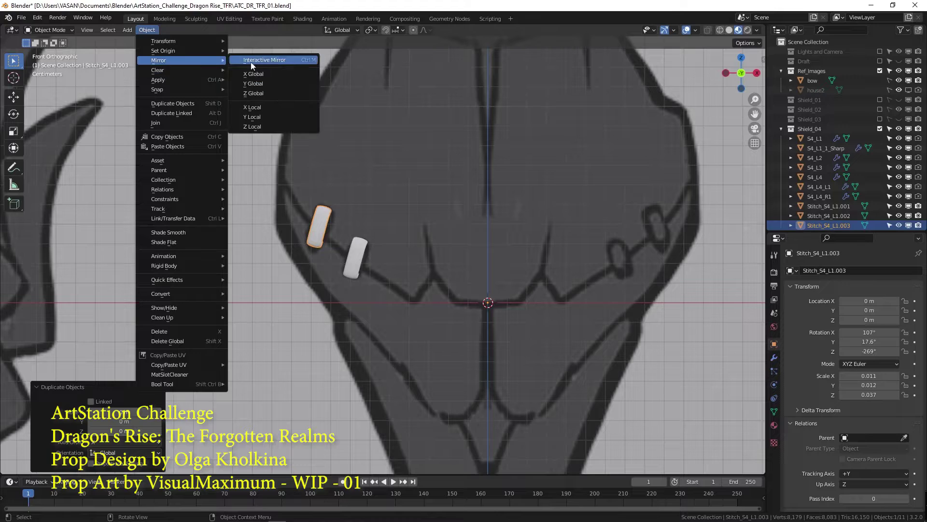
click(286, 76)
- Duplicate the inner stitch Stitch_S4_L1.002 in place and mirror the copy across global X
click(355, 257)
key(shift+d)
key(Escape)
click(147, 30)
click(283, 73)
scroll(424, 260, down, 2)
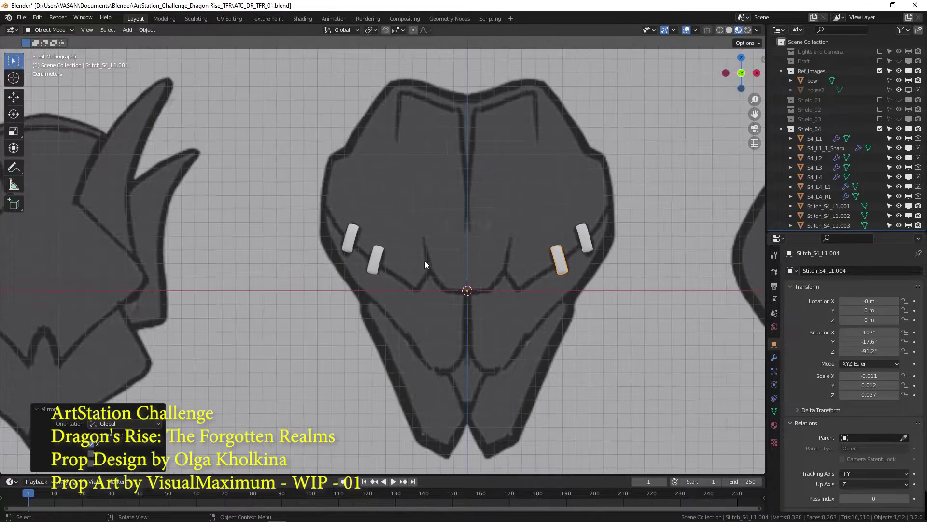
- Enlarge the object list and rename Stitch_S4_L1.002 as Stitch_S4_L2.002
drag(835, 229, 835, 264)
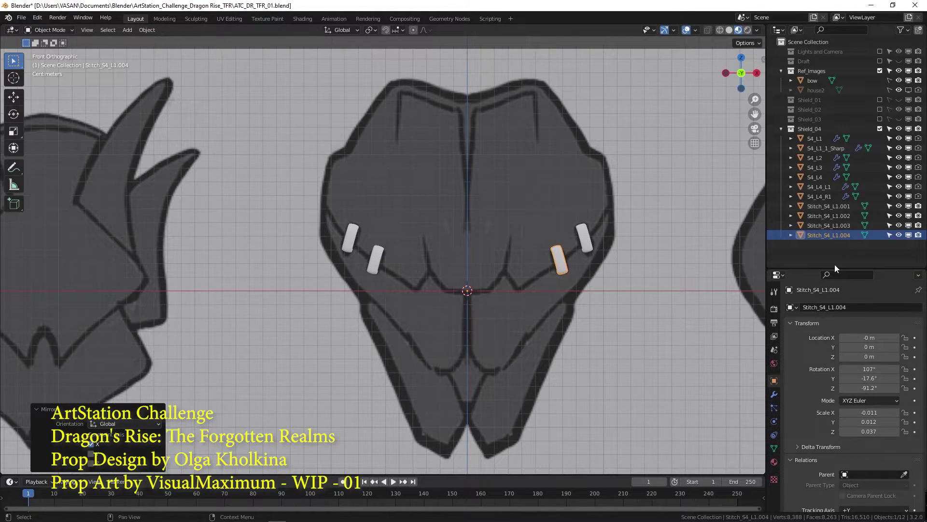
double_click(839, 215)
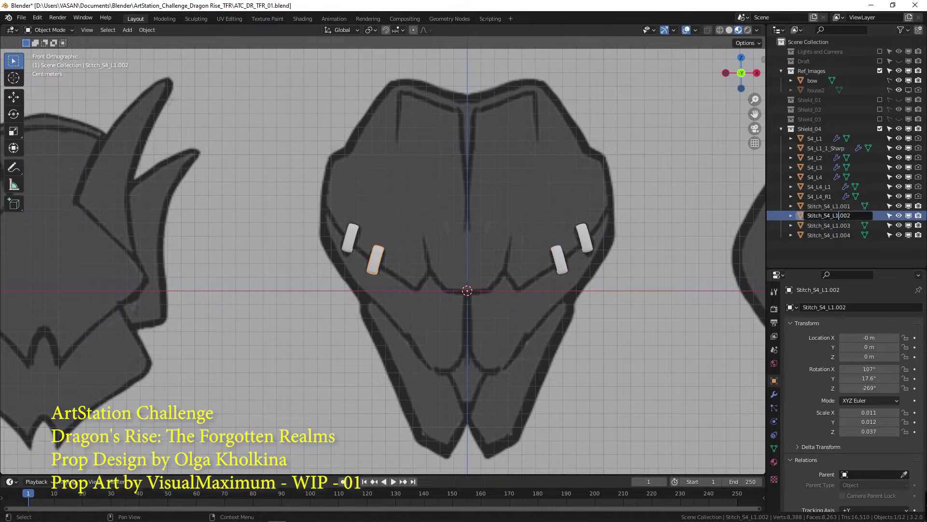
key(BackSpace)
text(2)
key(Return)
- Rename the outer mirrored stitch Stitch_S4_L1.003 as Stitch_S4_R1
double_click(841, 225)
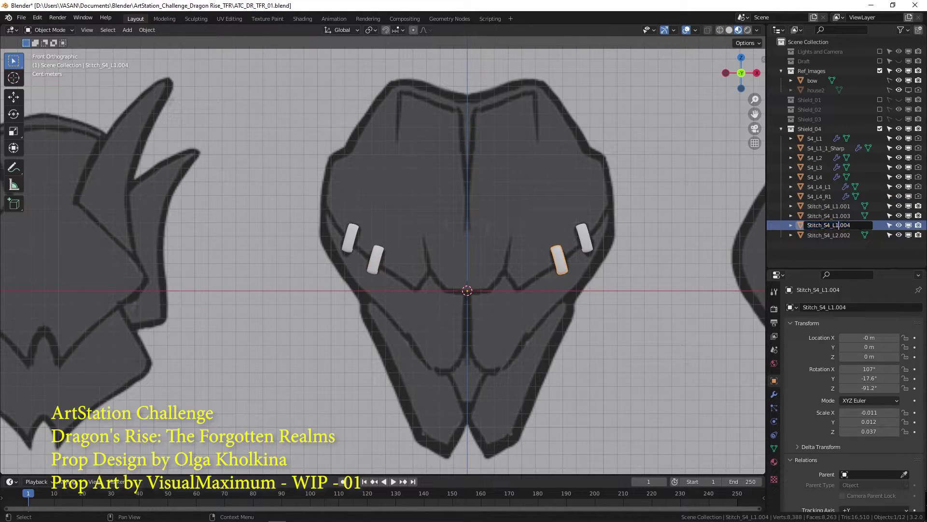
double_click(840, 206)
click(899, 206)
double_click(840, 215)
click(832, 215)
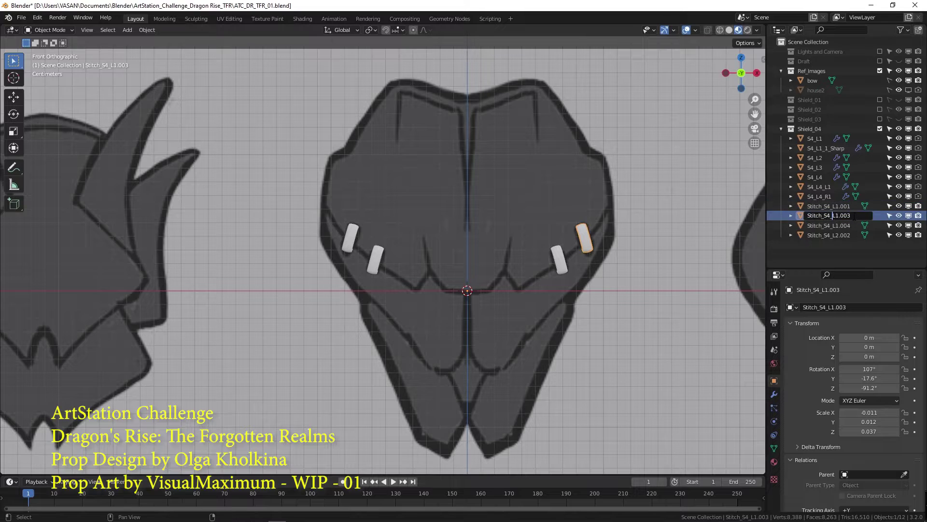
key(Delete)
key(Delete)
key(Delete)
key(Delete)
key(Return)
- Rename the inner mirrored stitch Stitch_S4_L1.004 as Stitch_S4_R2
click(899, 216)
click(899, 216)
double_click(833, 215)
click(832, 216)
key(Delete)
key(Delete)
key(Delete)
key(Delete)
key(Delete)
key(Delete)
text(R2)
key(Return)
- Remove the numeric suffixes from the two original stitches, naming them Stitch_S4_L1 and Stitch_S4_L2
double_click(841, 206)
click(842, 215)
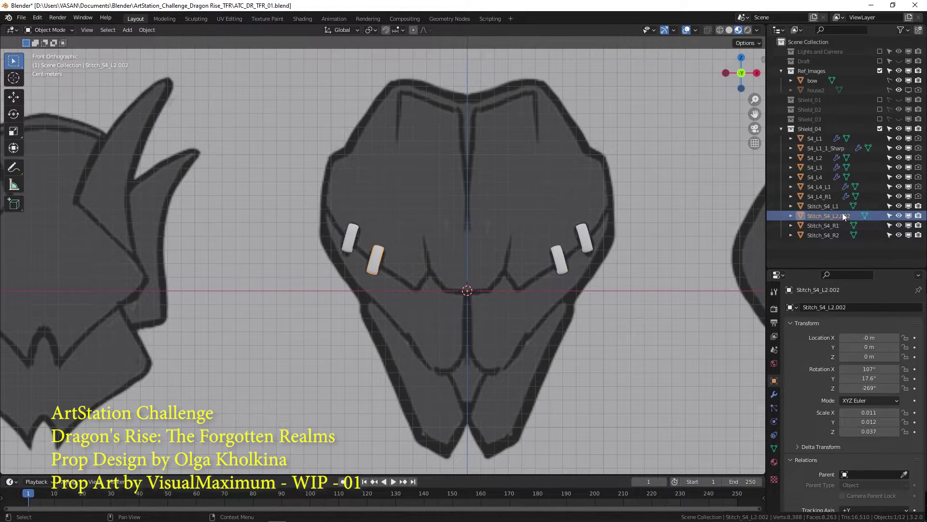
key(Delete)
key(Delete)
key(Delete)
key(Delete)
key(Return)
- Collapse the Shield_04 collection and save the Blender file
click(781, 129)
click(817, 130)
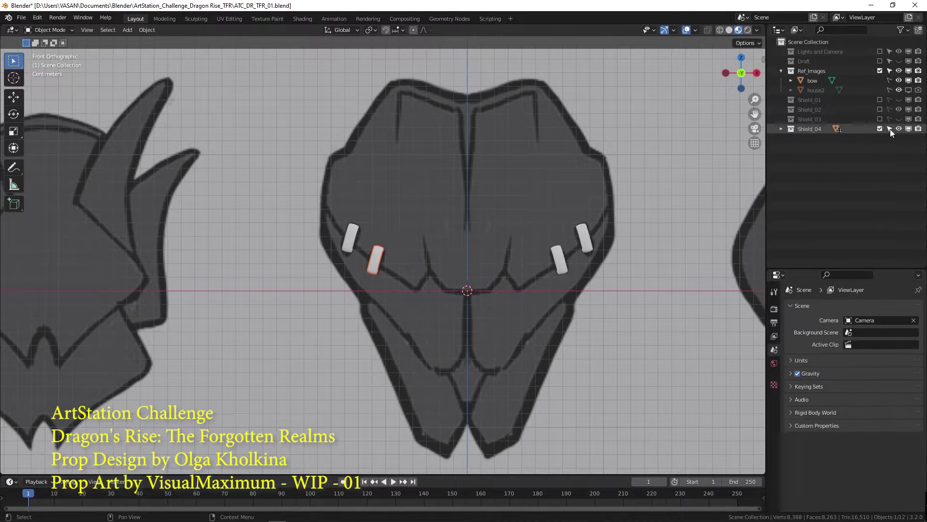
click(898, 129)
click(898, 129)
click(899, 109)
key(ctrl+s)
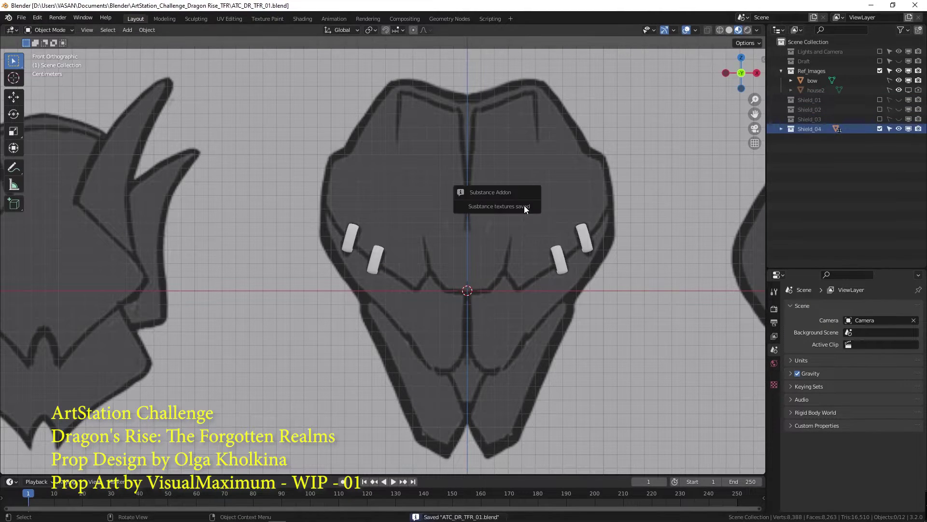
click(526, 209)
- Examine the fourth shield in Solid shading and compare it with the reference drawing in Material Preview
click(782, 129)
middle_drag(524, 240, 450, 216)
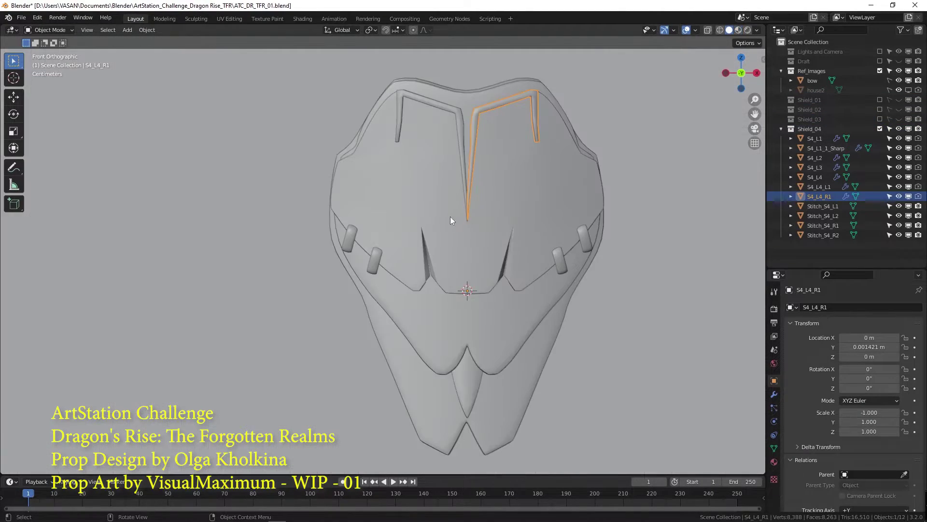
click(647, 258)
scroll(647, 258, down, 1)
key(KP_1)
key(z)
click(664, 369)
scroll(532, 286, down, 1)
key(z)
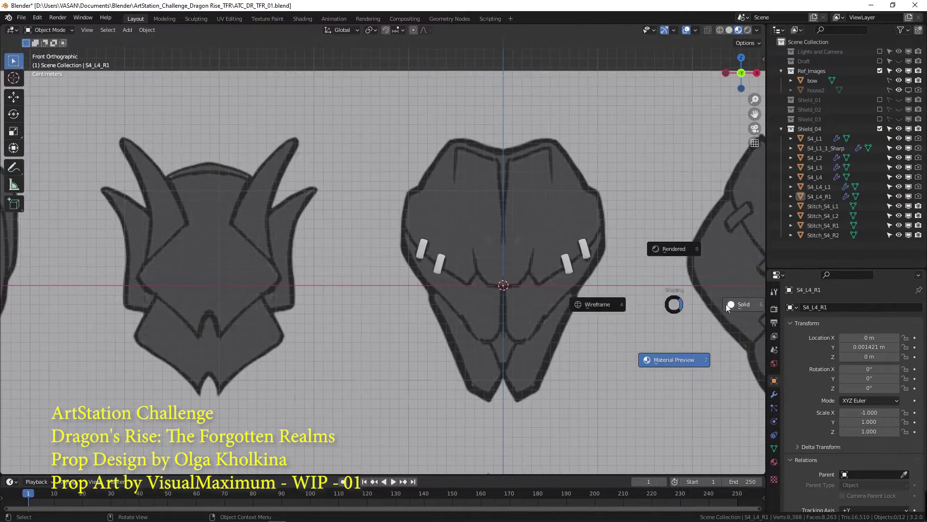
click(673, 358)
- Set the Alpha of the shield's material to 1.000 and check the shield from an angle
middle_drag(396, 302, 582, 358)
click(774, 462)
scroll(835, 416, down, 5)
drag(862, 462, 915, 463)
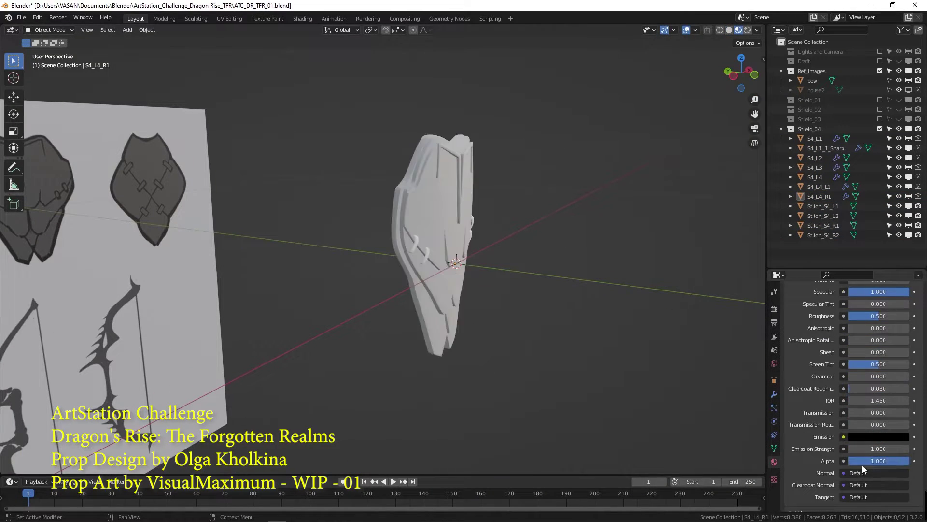
mouse_move(517, 299)
middle_down()
mouse_move(284, 309)
mouse_move(575, 298)
middle_up()
key(z)
click(328, 309)
- Move the notch-edge and corner vertices at the top of the S4_Base.001 mesh onto the fifth shield's reference outline
scroll(481, 143, up, 1)
shift+middle_drag(482, 143, 467, 216)
click(481, 184)
key(g)
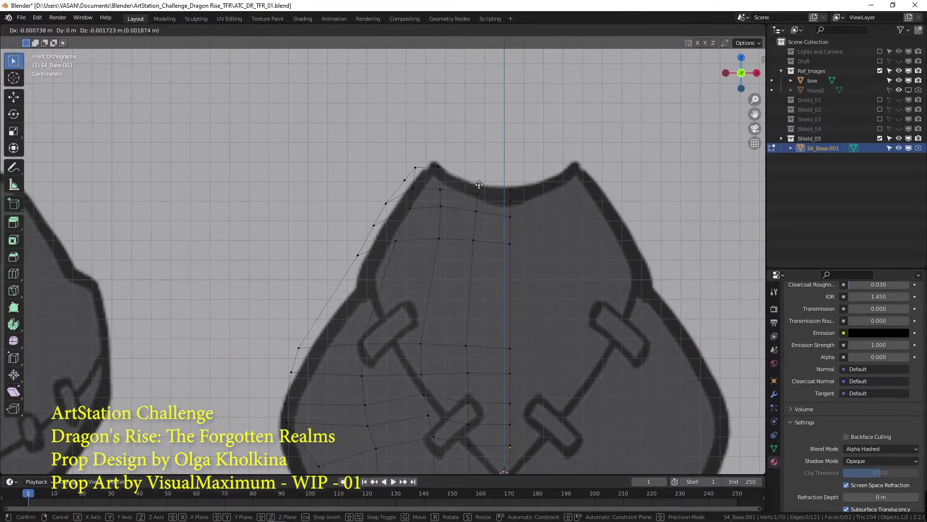
click(480, 186)
click(435, 169)
key(g)
click(436, 169)
- Fit the remaining vertices around the mesh's upper-left corner to the fifth shield's reference outline
click(446, 173)
key(g)
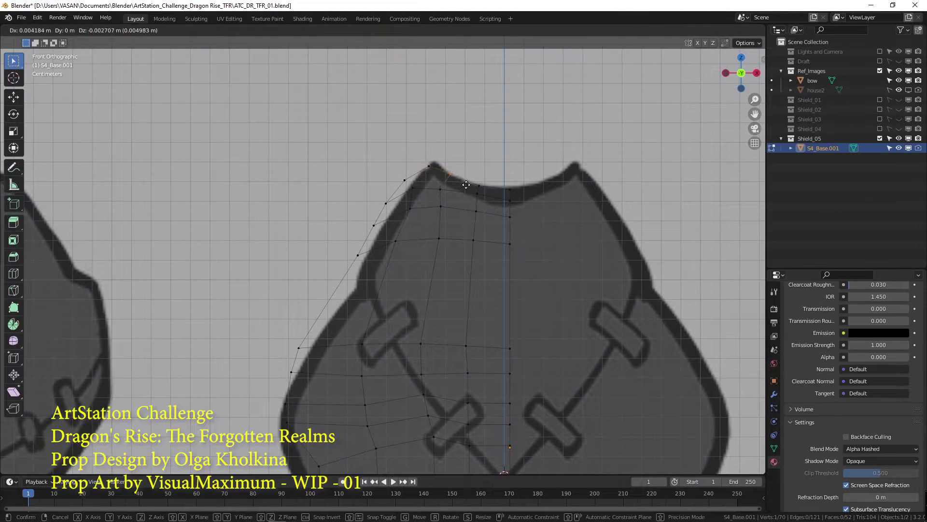
click(453, 177)
click(433, 173)
key(g)
click(436, 167)
click(416, 191)
key(g)
key(ctrl+r)
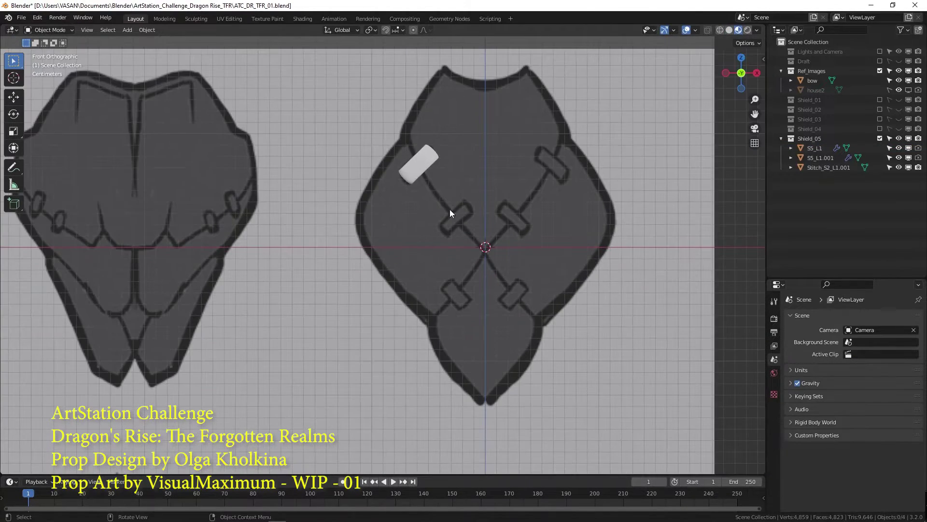
- Duplicate the fifth shield's stitch twice, placing the copies over the middle and lower left stitch marks of the reference
key(shift+d)
click(491, 269)
key(shift+d)
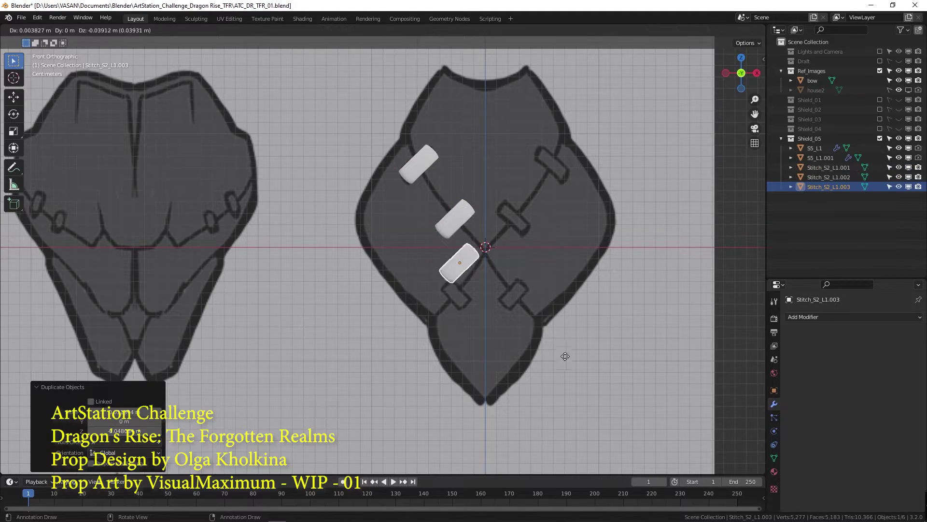
click(563, 385)
key(r)
key(z)
key(x)
right_click(578, 392)
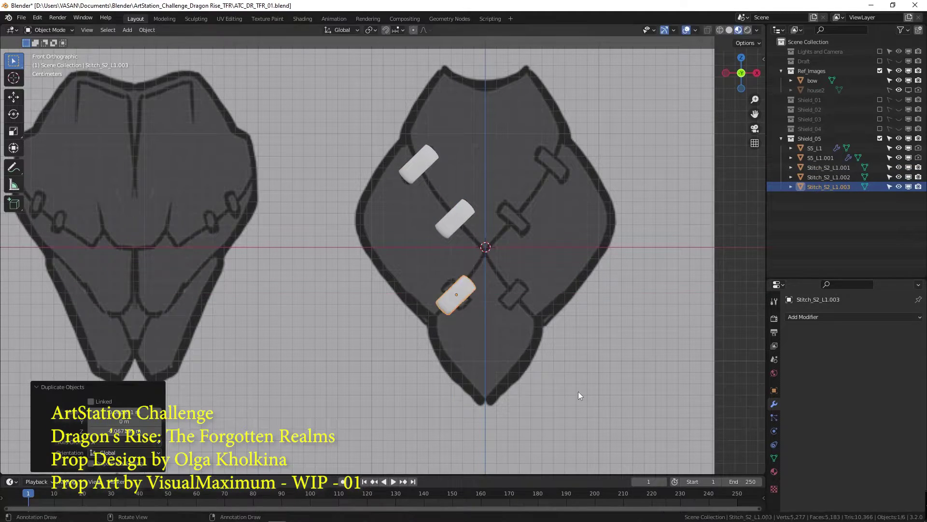
- Rotate the lower stitch in the front view to match its reference mark and move it about -0.0018 m along global Y
key(r)
click(513, 220)
key(ctrl+KP_3)
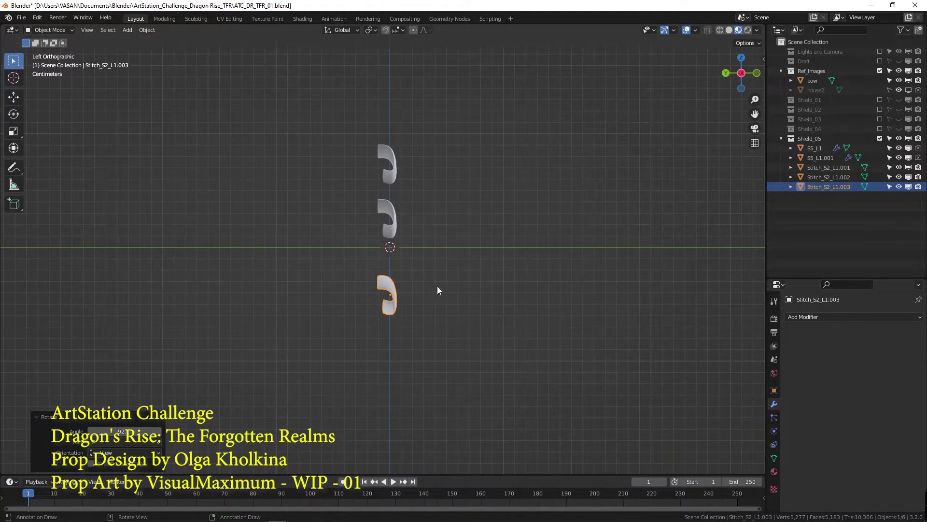
key(z)
click(482, 311)
middle_drag(482, 311, 354, 308)
scroll(446, 312, up, 3)
click(451, 323)
key(g)
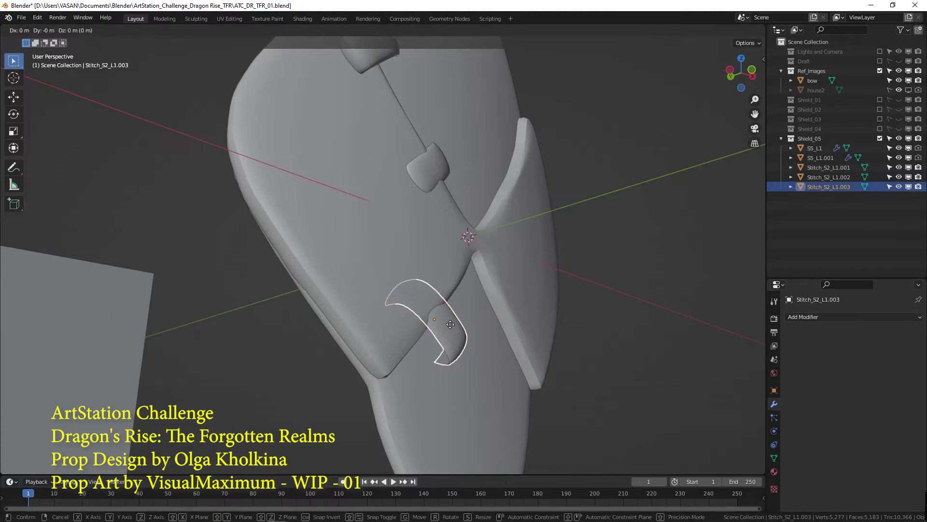
key(y)
click(458, 315)
- Rotate the lower stitch about its local axes so that it wraps over the seam between the shield plates
middle_drag(457, 298, 413, 349)
key(r)
key(y)
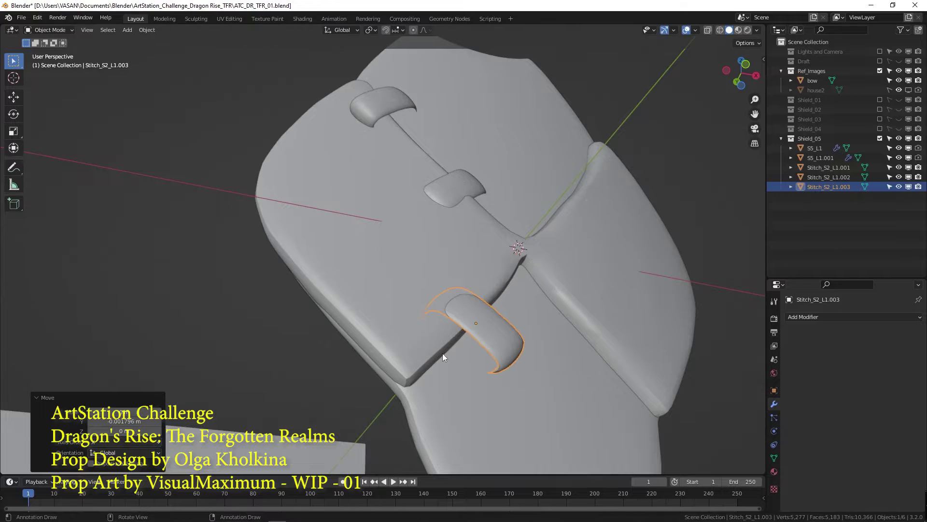
key(z)
key(z)
middle_drag(460, 339, 439, 306)
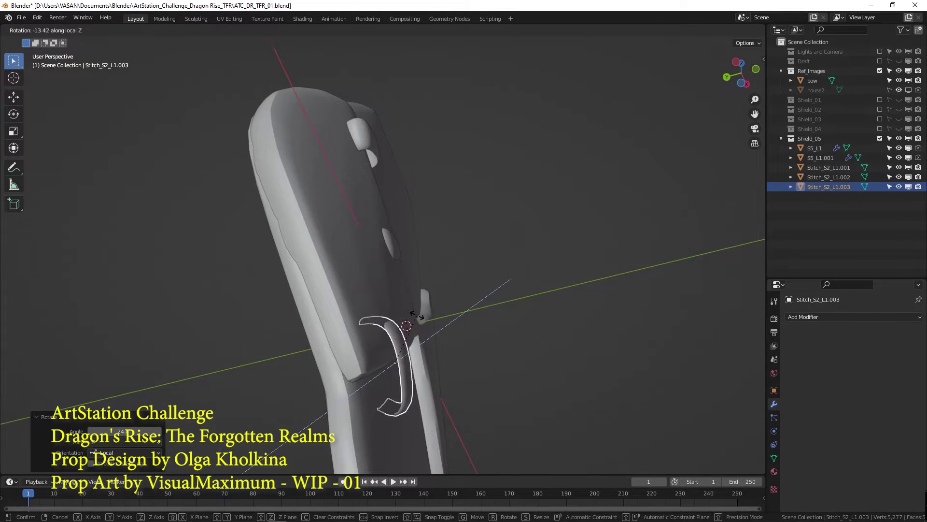
click(440, 305)
- Move the middle stitch about -0.0084 m along its local Y axis to seat it on the shield
click(397, 245)
key(g)
key(y)
key(y)
click(423, 272)
middle_drag(423, 271, 334, 346)
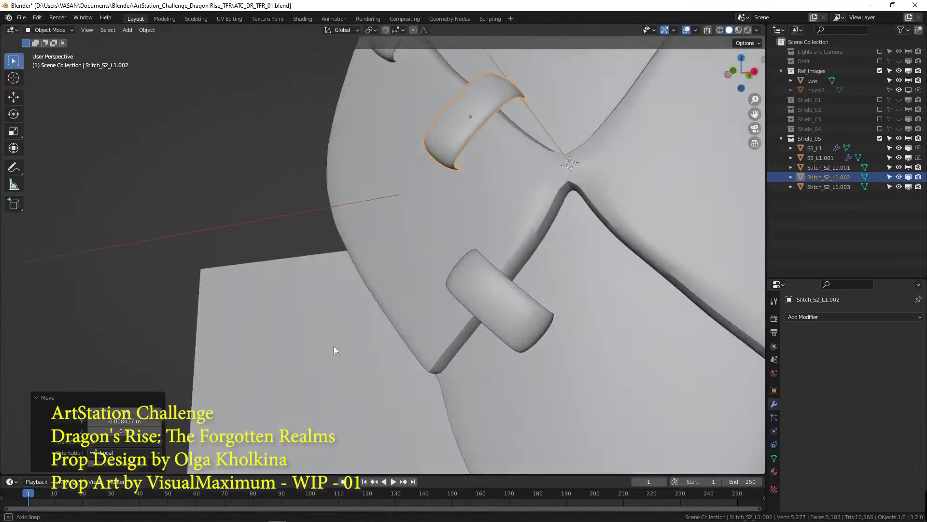
- Reposition the middle stitch over its reference mark in the front view with Material Preview shading
key(KP_7)
key(KP_1)
scroll(530, 307, down, 4)
shift+middle_drag(526, 177, 421, 176)
key(z)
click(394, 307)
shift+middle_drag(465, 245, 462, 258)
key(g)
click(411, 214)
- Apply all transforms to the fifth shield's three stitches
click(363, 157)
shift+click(403, 225)
shift+click(403, 309)
key(ctrl+a)
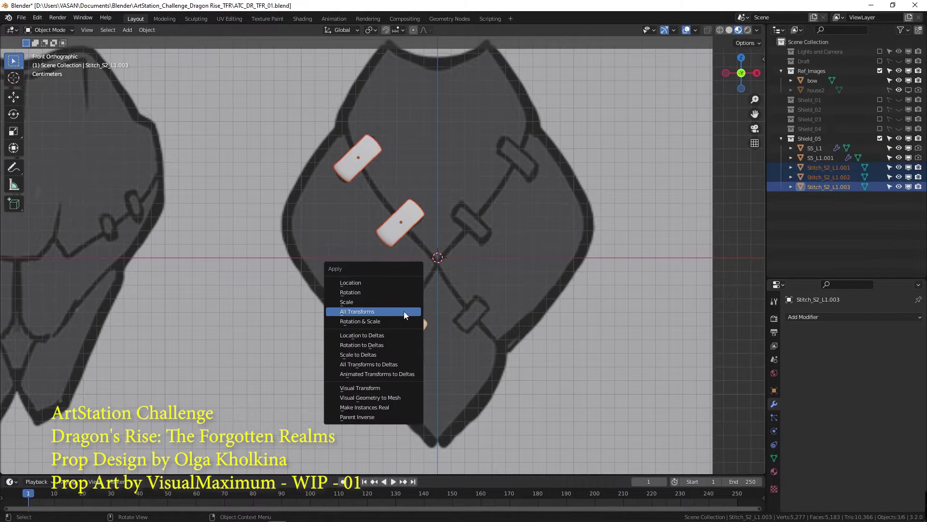
click(404, 311)
key(ctrl+z)
key(ctrl+z)
key(ctrl+shift+z)
key(ctrl+shift+z)
- Rename the upper, middle and lower stitches as Stitch_S5_L1, Stitch_S5_L2 and Stitch_S5_L3
double_click(829, 169)
click(827, 167)
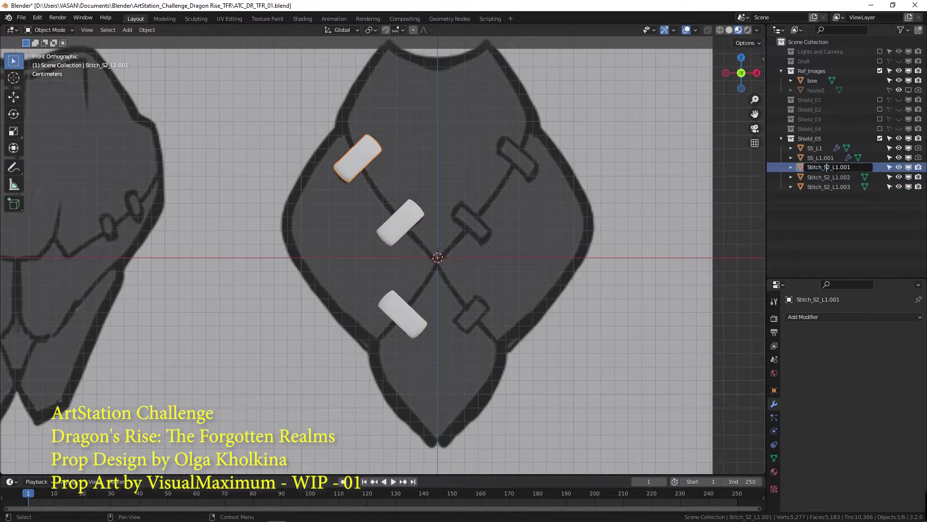
text(1)
key(Return)
double_click(839, 167)
text(5_L)
drag(826, 167, 865, 172)
text(2)
key(Return)
double_click(845, 167)
click(830, 167)
text(3)
key(Return)
- Duplicate the three Stitch_S5 stitches in place and mirror the copies across global X
click(360, 159)
shift+click(400, 224)
shift+click(403, 313)
key(shift+d)
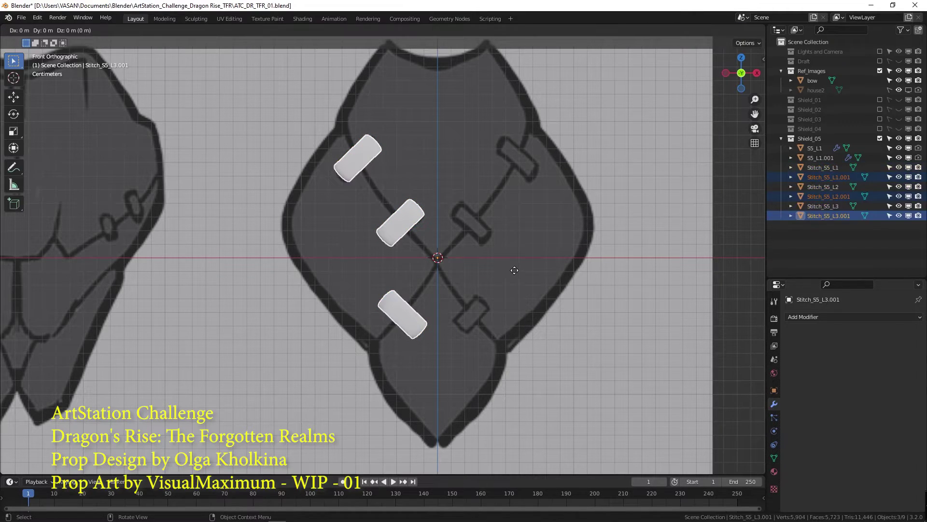
right_click(514, 270)
click(147, 30)
mouse_move(183, 61)
click(288, 77)
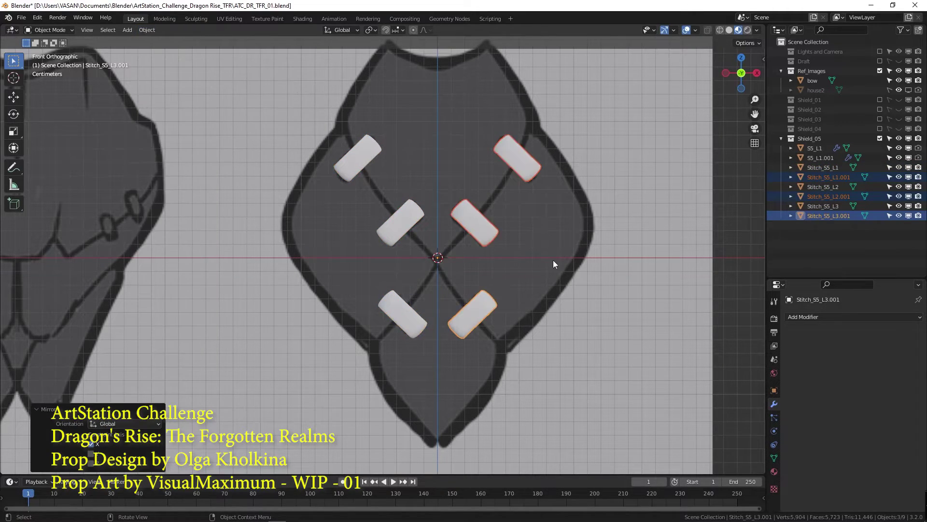
- Move the complete fifth shield about 0.40 m up along global Z, above the reference sheet
click(832, 184)
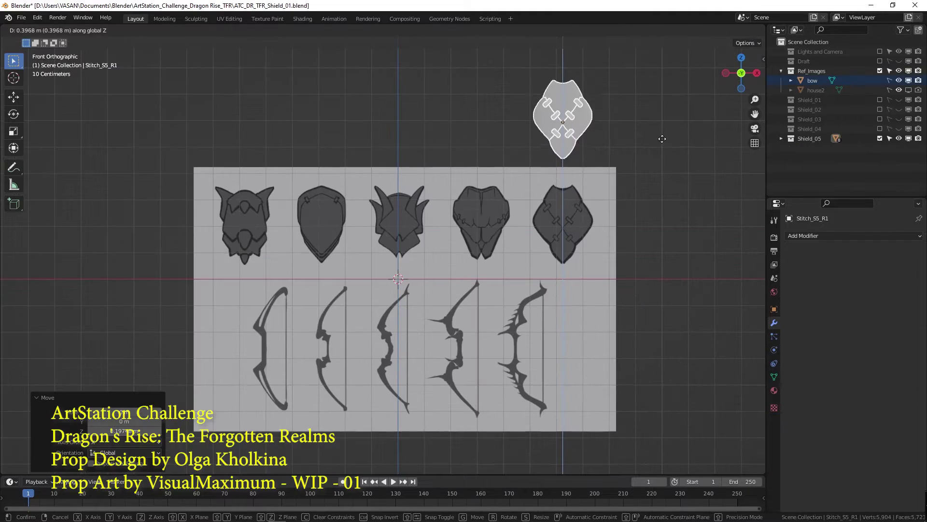
click(662, 139)
- Re-enable the Shield_04 collection and apply the transforms of all its objects
click(880, 129)
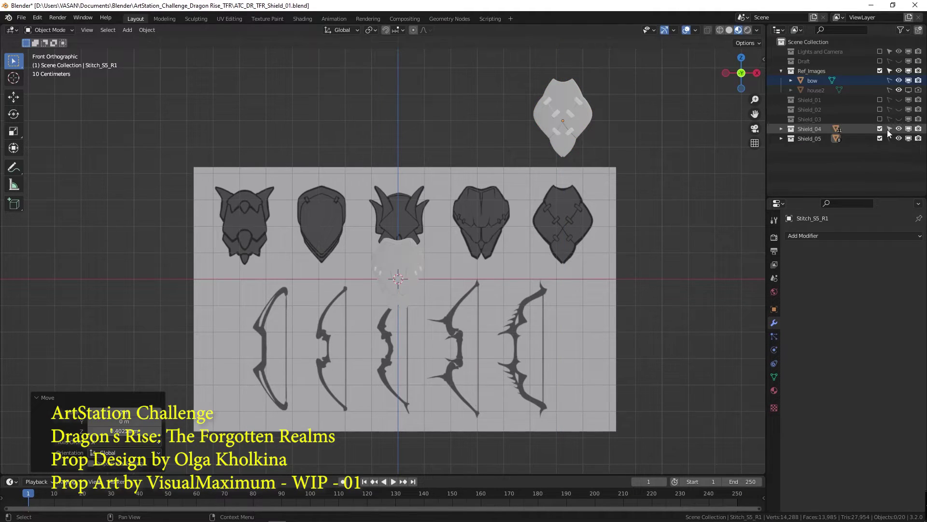
click(889, 128)
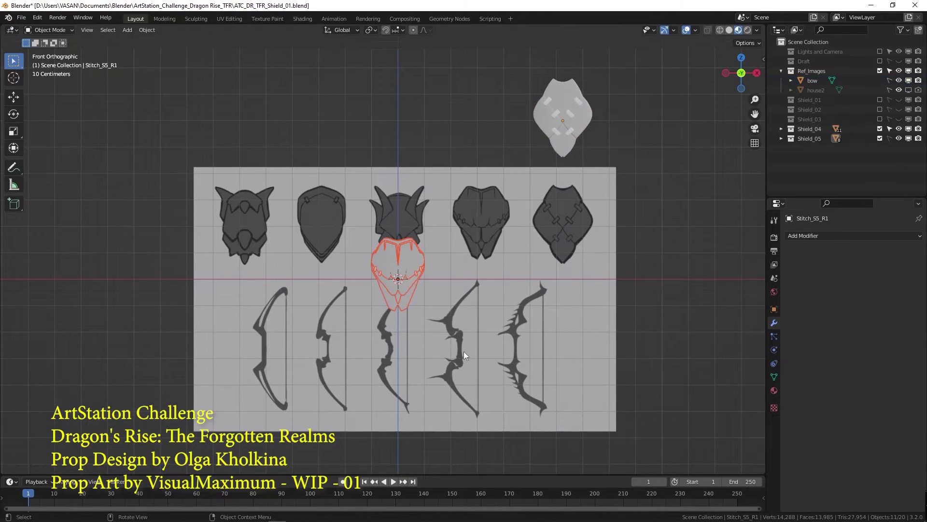
key(ctrl+a)
click(411, 281)
- Apply the modifiers on all selected objects of the fourth shield
scroll(407, 274, up, 6)
middle_drag(411, 281, 273, 292)
key(alt+z)
click(445, 268)
key(a)
click(829, 236)
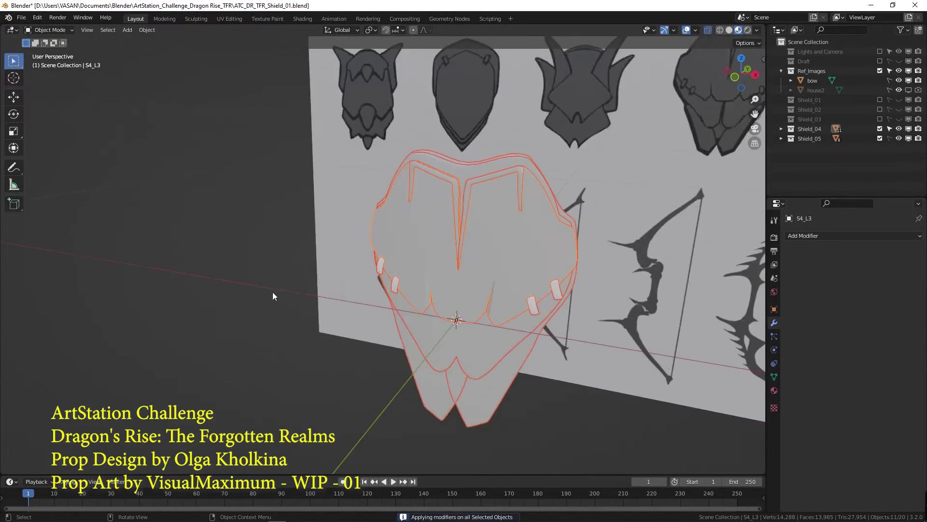
- Move the fourth shield along global X and about 0.59 m up along Z, above its reference drawing, and save the file
key(KP_1)
scroll(449, 301, down, 7)
key(g)
key(x)
click(571, 330)
key(g)
key(z)
click(581, 174)
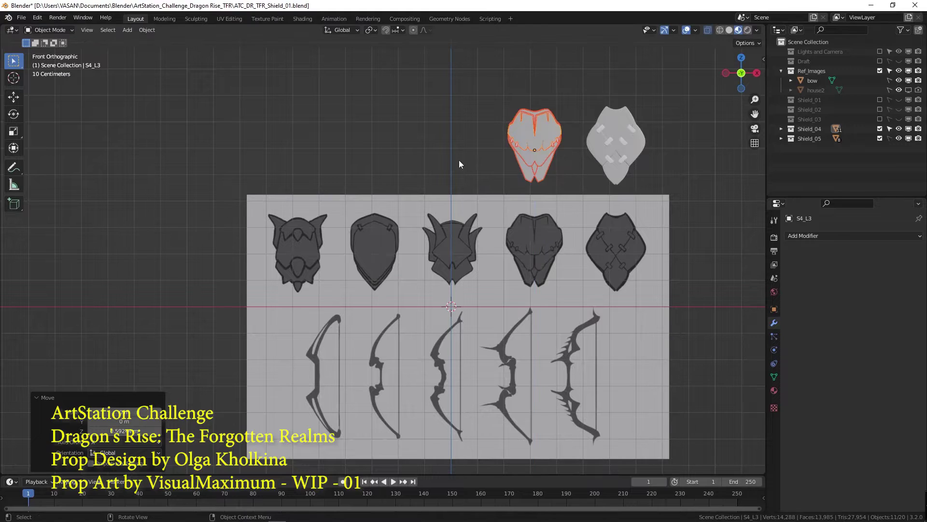
click(459, 165)
middle_drag(459, 164, 578, 230)
key(KP_1)
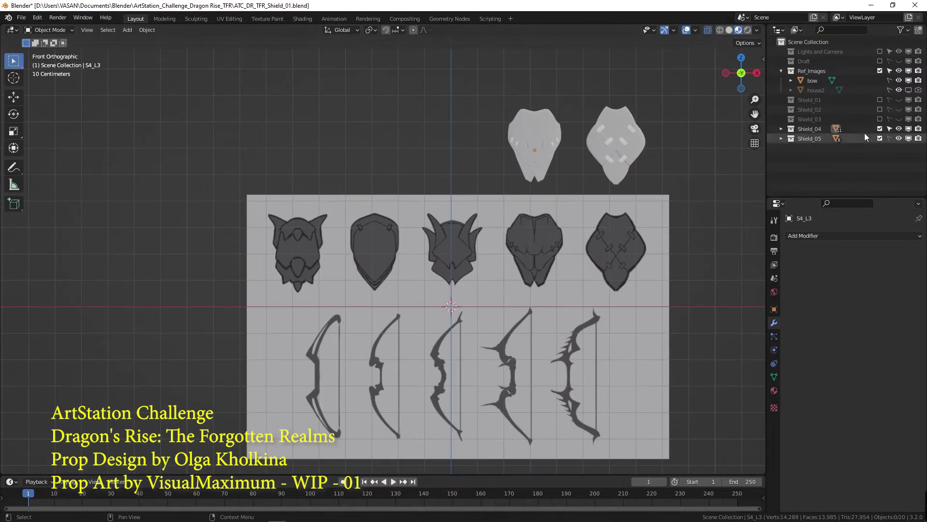
key(ctrl+s)
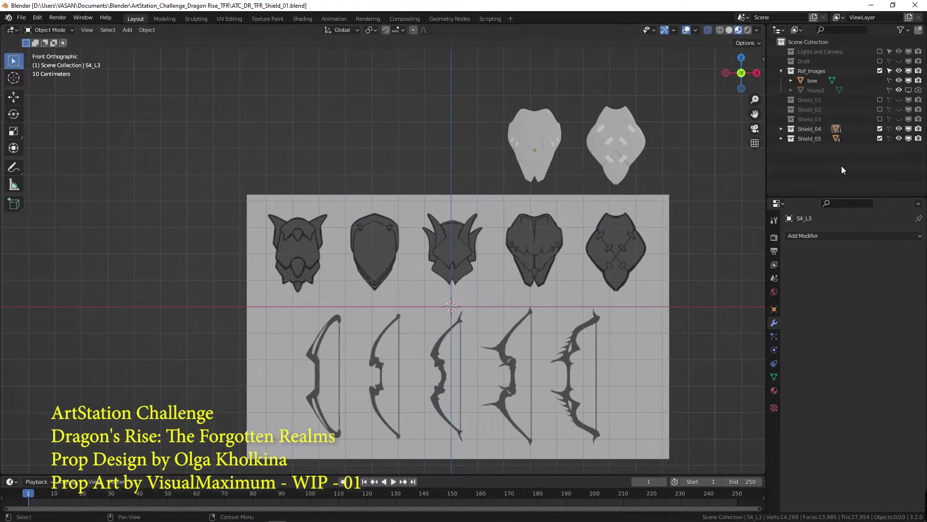
- Enable the Shield_03 collection and apply the modifiers on all of its objects
click(880, 119)
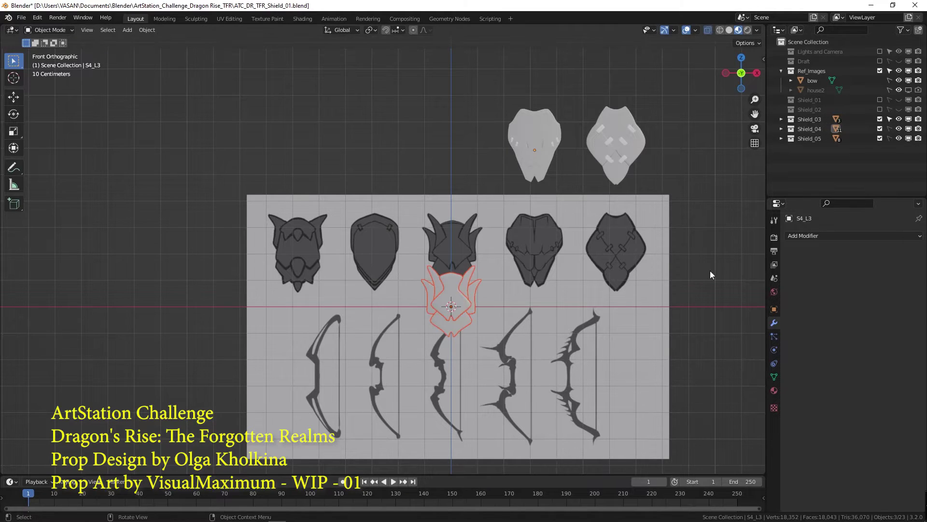
shift+click(473, 299)
click(790, 274)
click(818, 236)
middle_drag(405, 254, 466, 275)
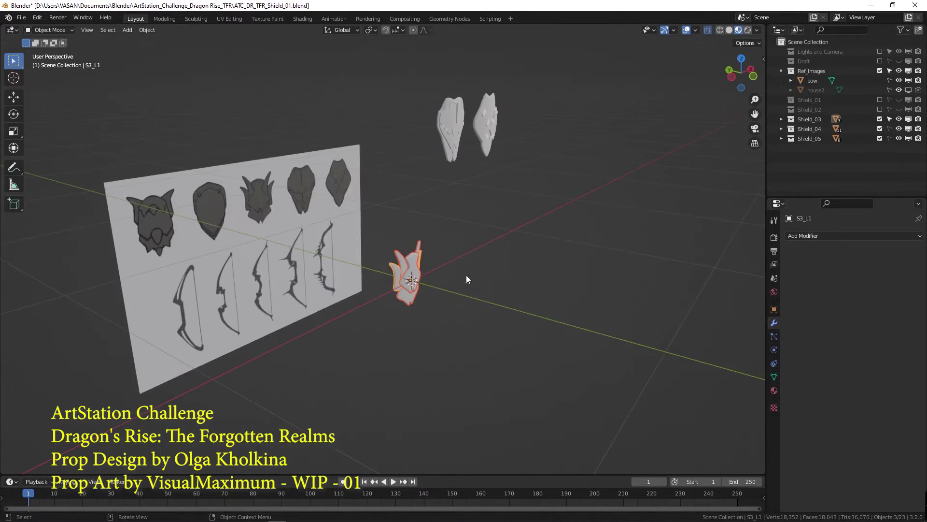
- Move the third shield about 0.58 m up along global Z, save the file, and make the Shield_03 collection unselectable
key(KP_1)
key(g)
key(z)
click(528, 136)
key(ctrl+s)
click(890, 120)
- Enable the Shield_02 collection, make it selectable, and apply the modifiers on all of its objects
click(880, 109)
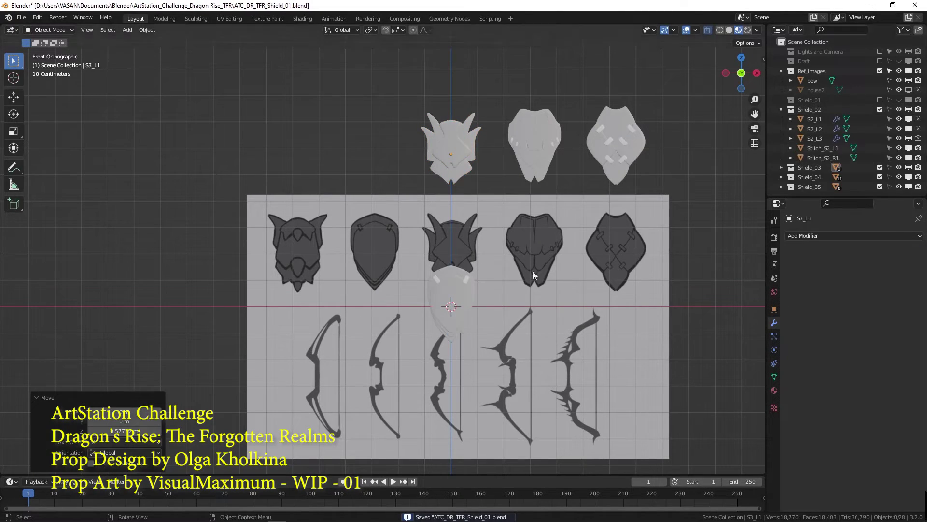
click(889, 110)
key(a)
shift+click(459, 309)
click(817, 236)
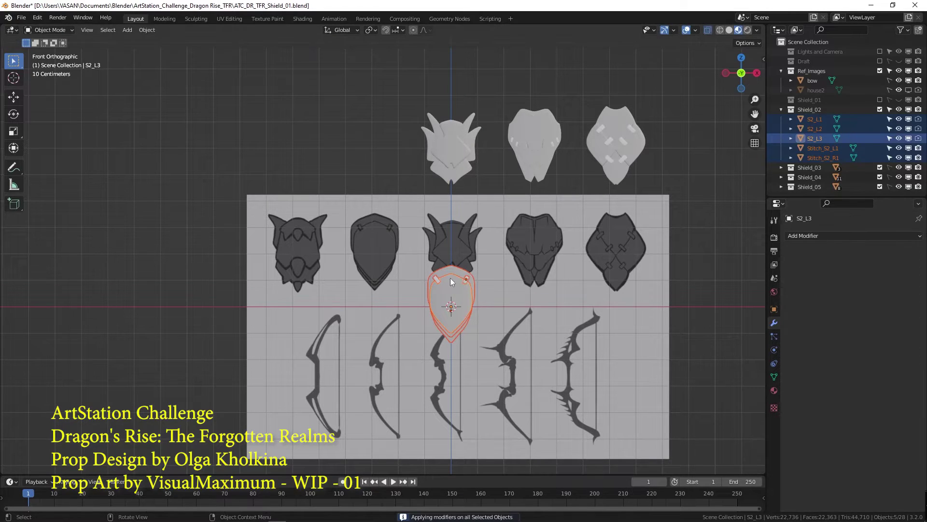
- Apply all transforms of the second shield's plates and stitches
click(456, 335)
drag(415, 238, 549, 317)
key(ctrl+a)
key(a)
- Move the second shield along global X and about 0.60 m up along Z, above its reference drawing, and save the file
key(g)
key(x)
click(471, 310)
key(g)
key(z)
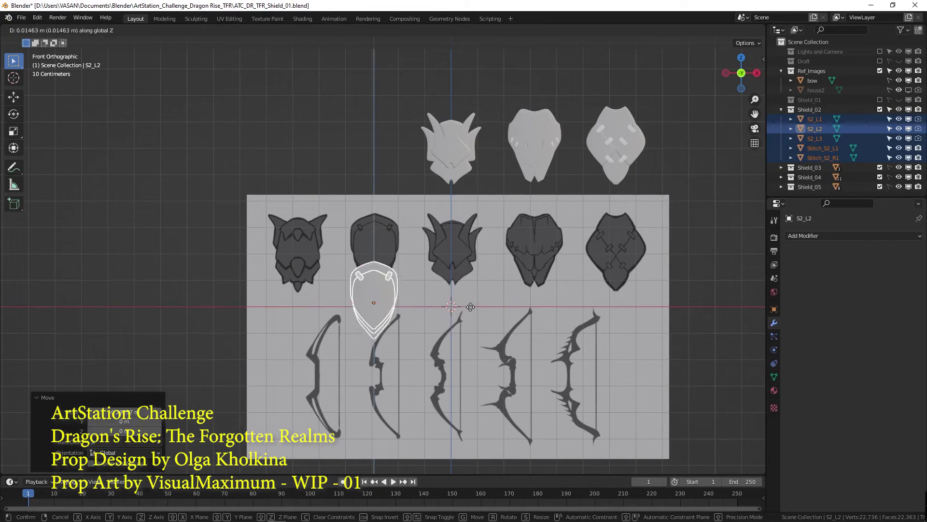
click(465, 155)
key(ctrl+s)
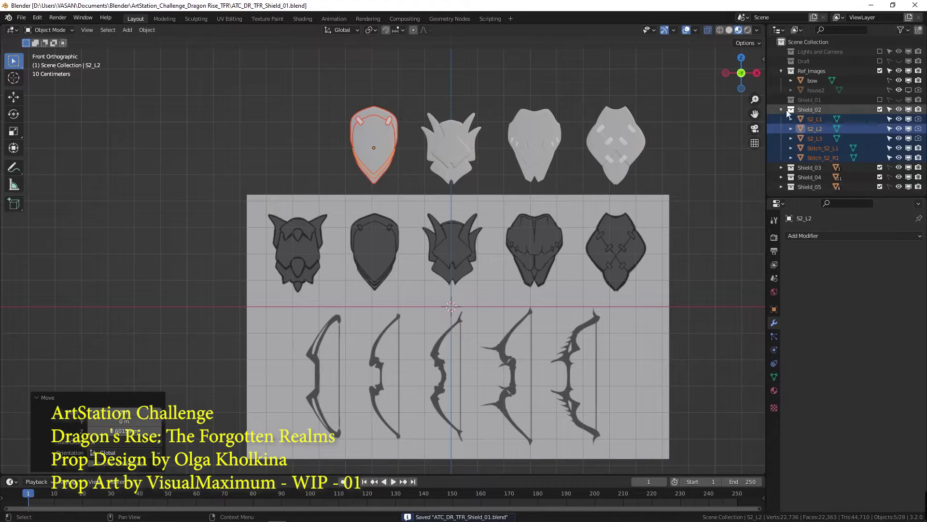
- Make the Shield_02 collection unselectable, and enable the Shield_01 collection as selectable
click(781, 109)
click(889, 109)
click(880, 100)
click(889, 100)
click(899, 100)
- Apply the transforms and the modifiers on all objects of the first shield
key(a)
key(ctrl+a)
click(505, 313)
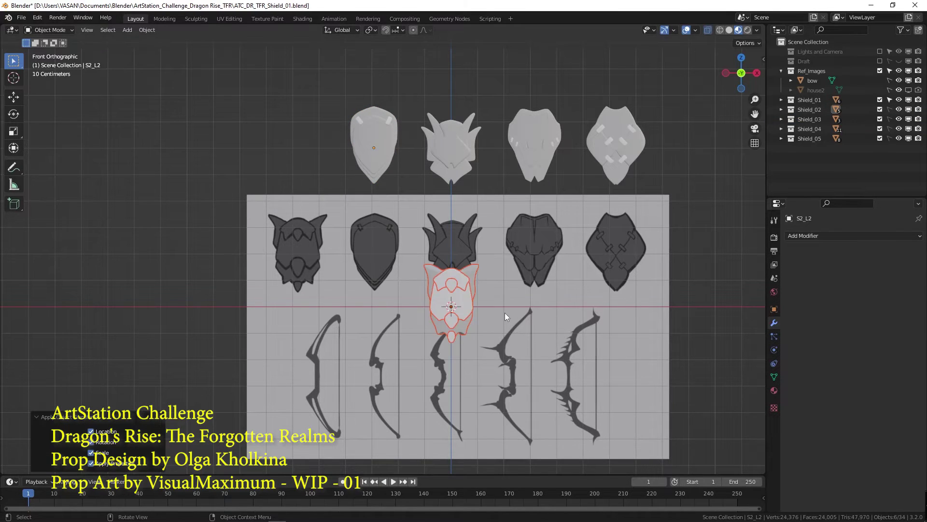
shift+click(453, 285)
click(789, 286)
shift+click(464, 300)
click(790, 274)
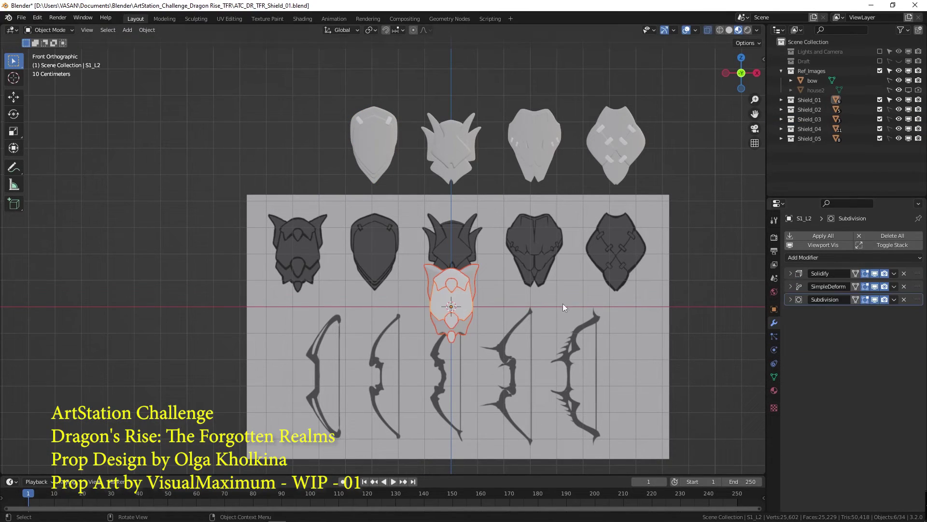
click(822, 236)
- Move the first shield along global X and about 0.60 m up along Z, above its reference drawing, and save the file
key(g)
key(x)
click(375, 366)
key(g)
key(z)
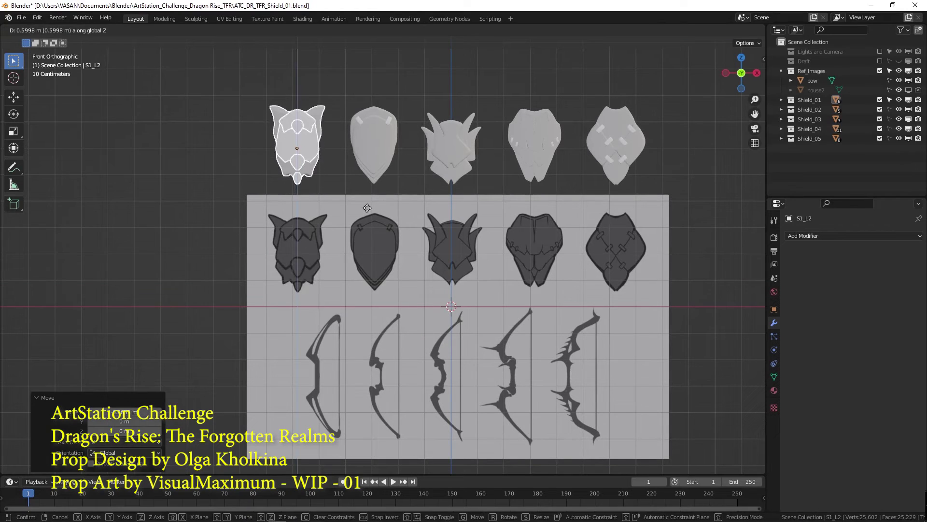
click(367, 208)
click(571, 281)
key(ctrl+s)
- Check the first shield from the side and undo its moves and the application of its modifiers
middle_drag(470, 232, 584, 285)
key(ctrl+z)
key(ctrl+z)
key(ctrl+z)
key(ctrl+z)
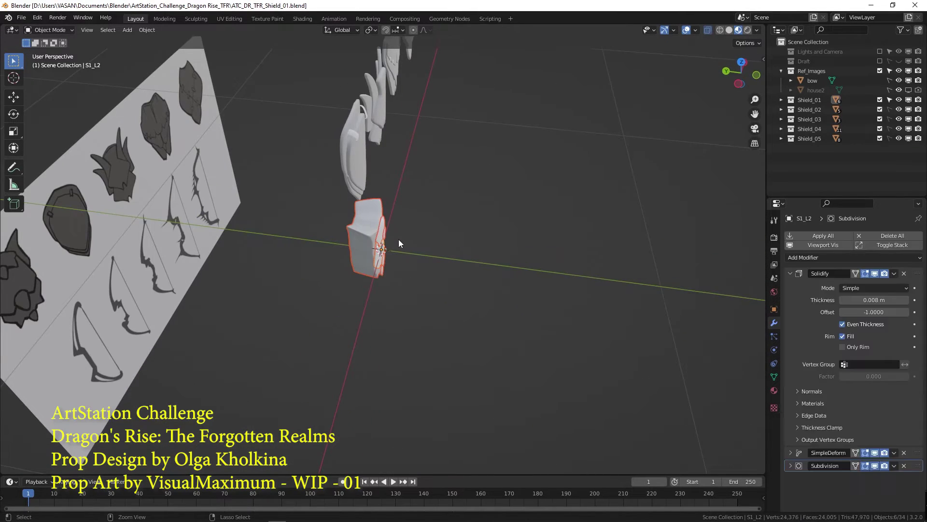
- Reapply the transforms and the modifiers on all selected objects of the first shield
middle_drag(397, 241, 486, 295)
click(429, 293)
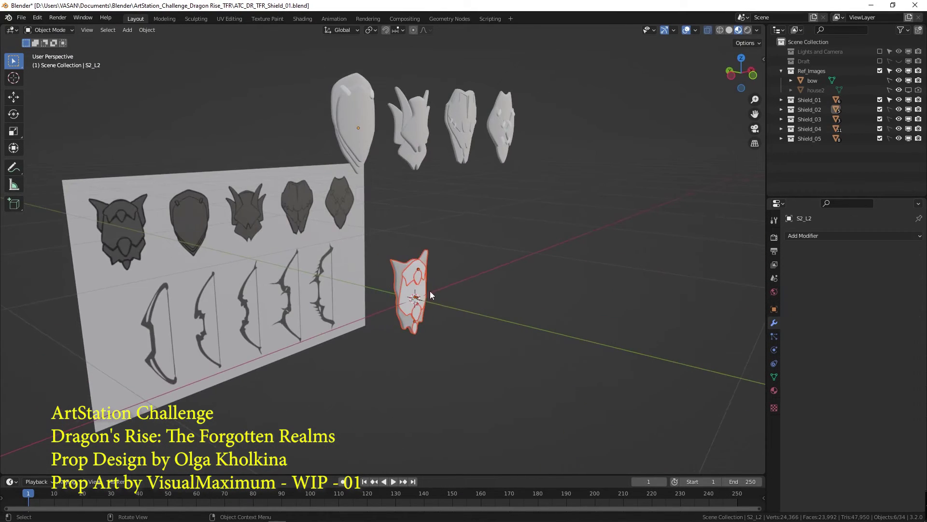
key(ctrl+a)
click(423, 283)
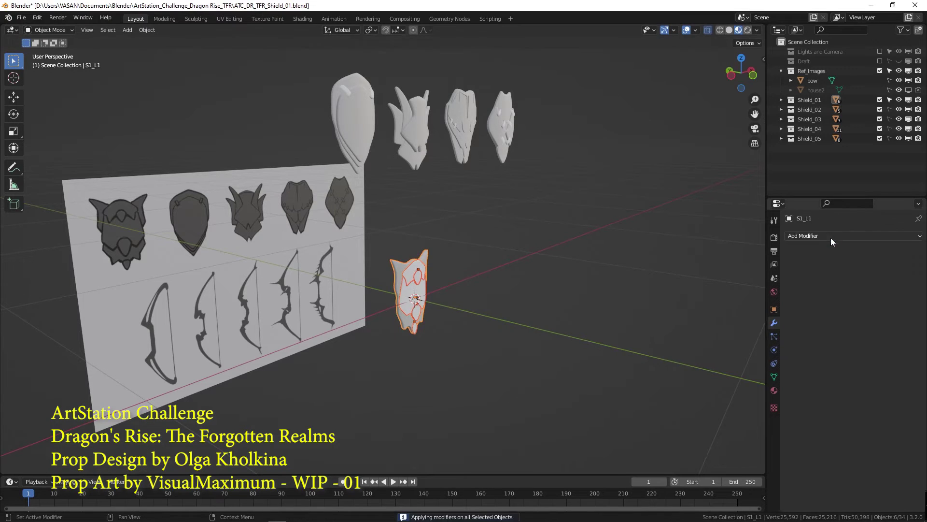
- Move the first shield along global X and about 0.57 m up along Z, next to the second shield above the reference sheet
key(KP_1)
key(g)
key(x)
click(341, 326)
key(g)
key(z)
click(339, 147)
middle_drag(381, 232, 517, 262)
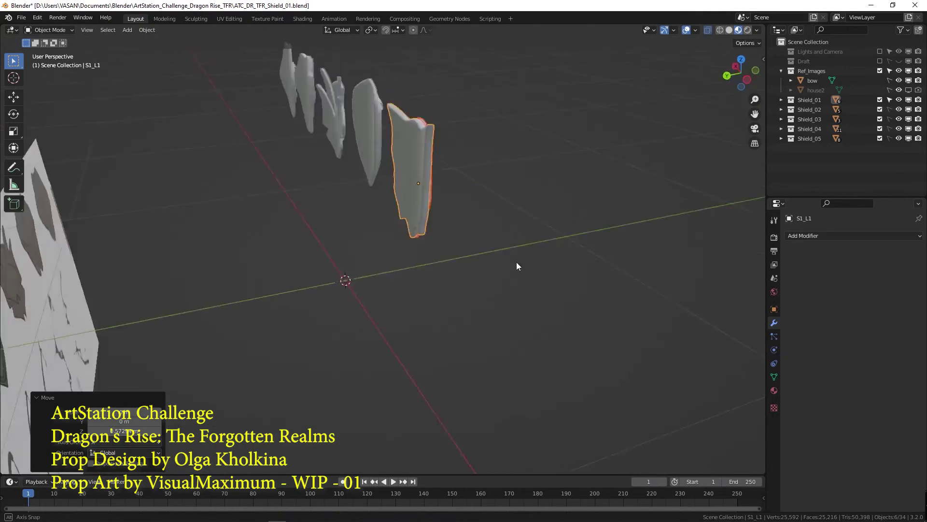